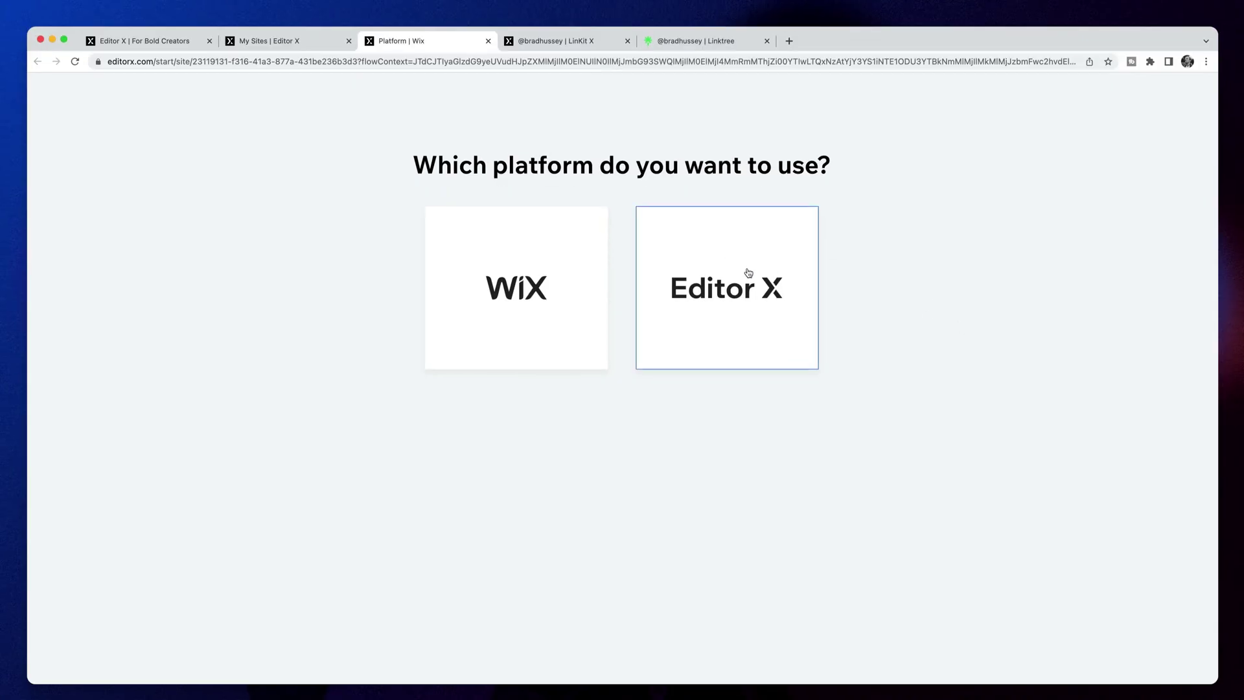
# Choose Editor X as the platform for the new site.
pyautogui.click(749, 273)
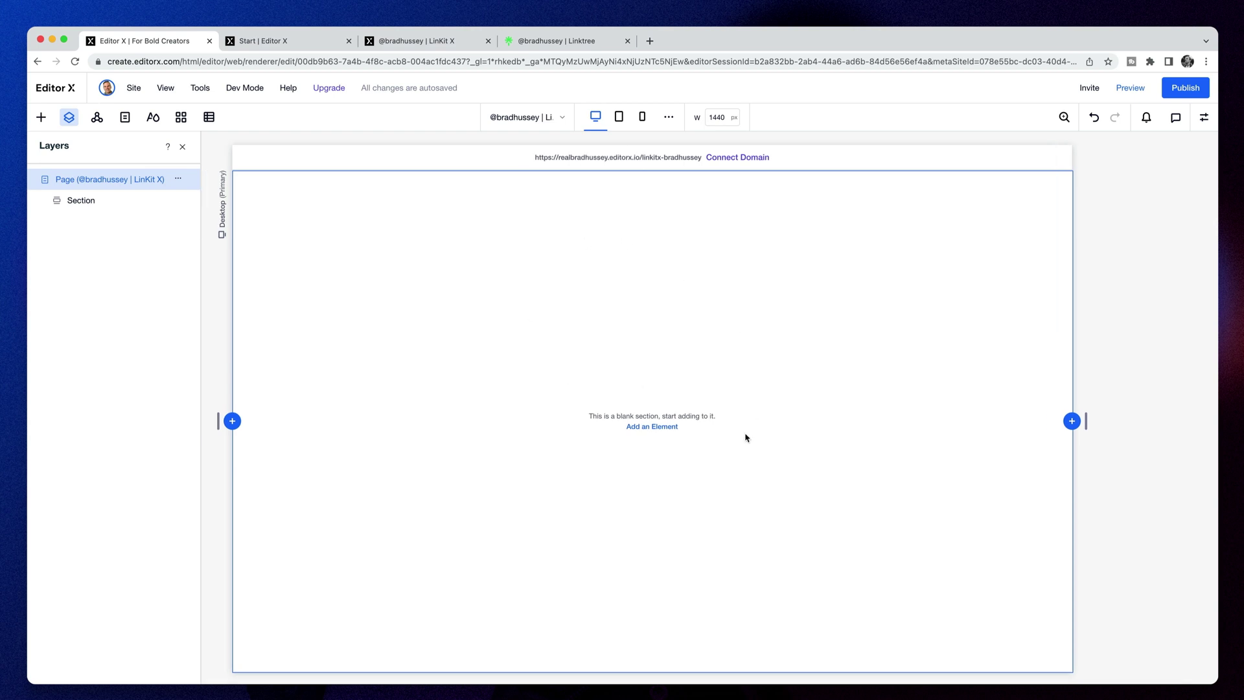
# Switch to the Linktree profile page tab for reference.
pyautogui.click(569, 40)
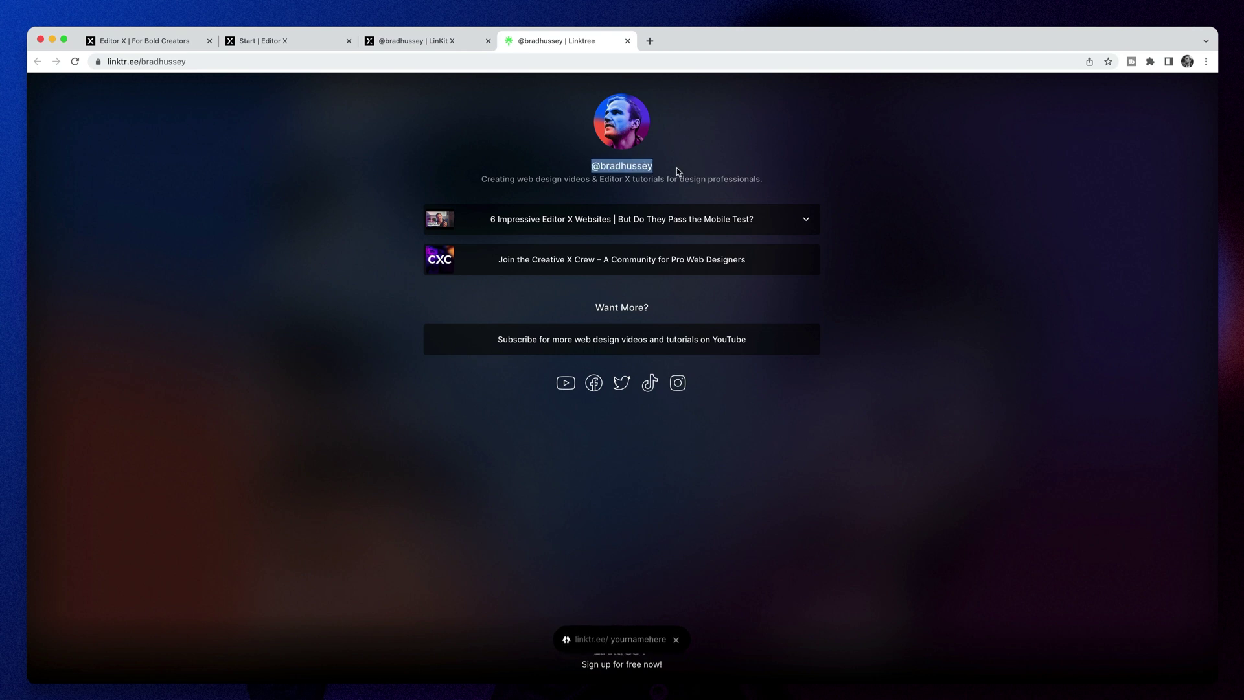
# Review the Linktree page, expanding and collapsing the first link's YouTube video twice.
pyautogui.moveTo(550, 185); pyautogui.dragTo(769, 182)
pyautogui.click(770, 182)
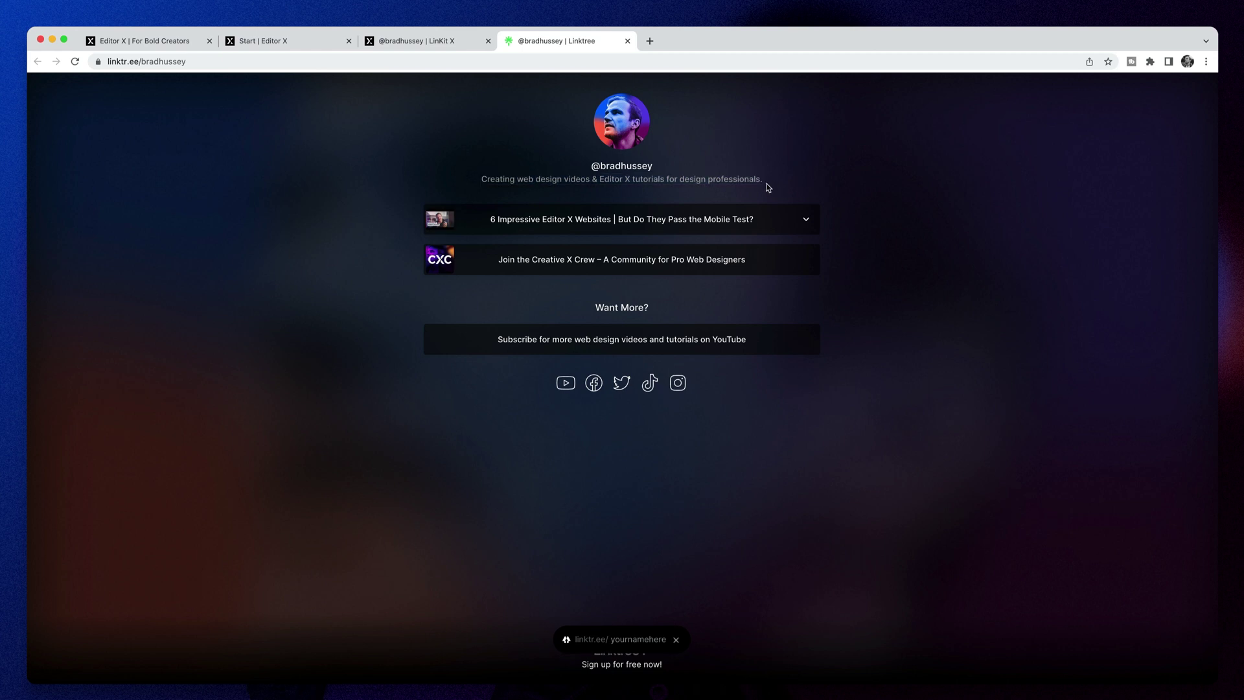
pyautogui.click(811, 223)
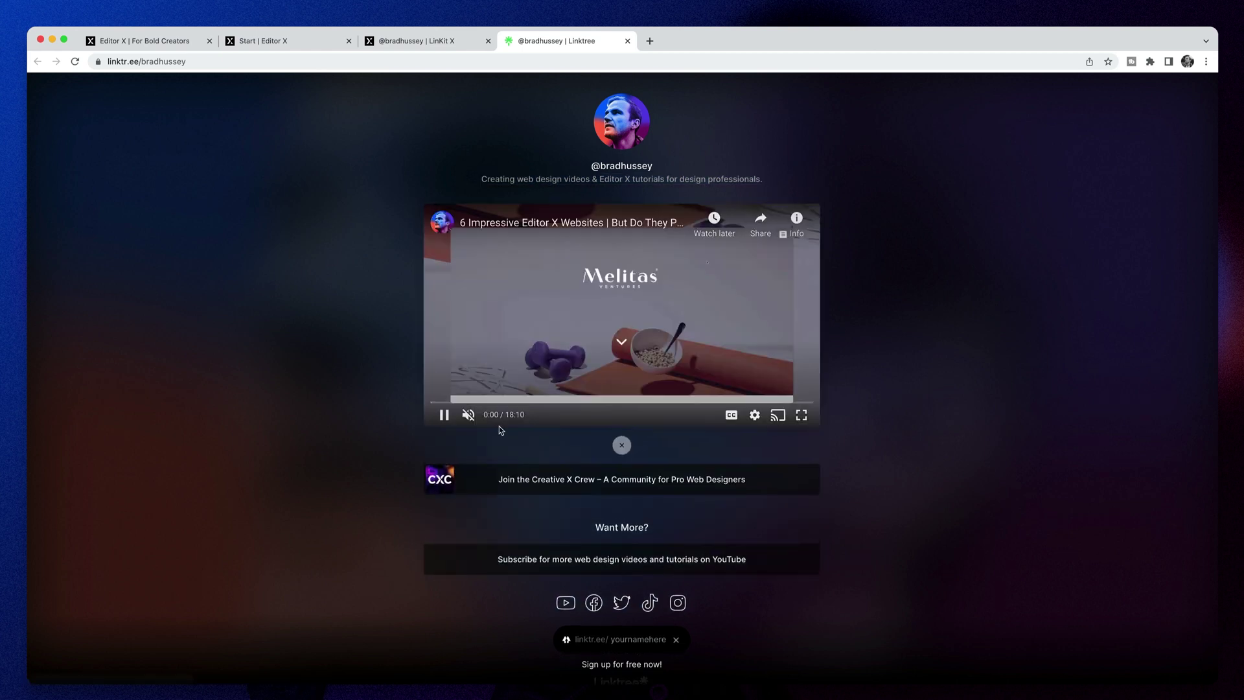
pyautogui.click(443, 414)
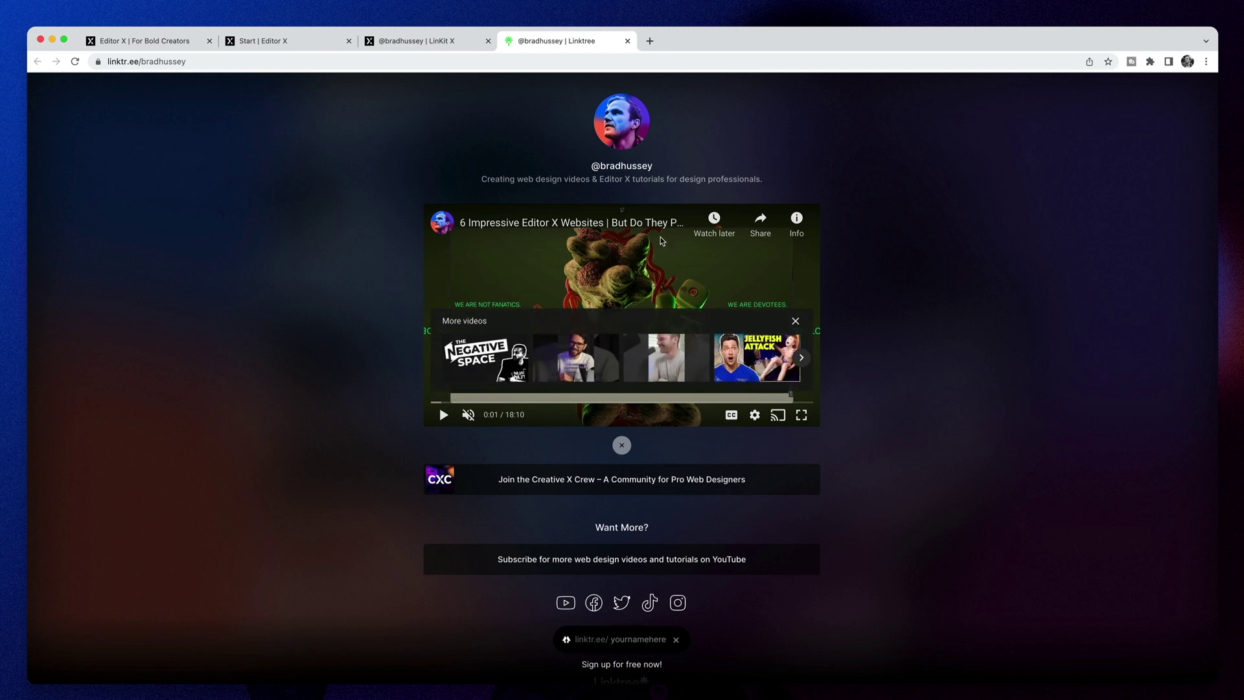
pyautogui.click(620, 444)
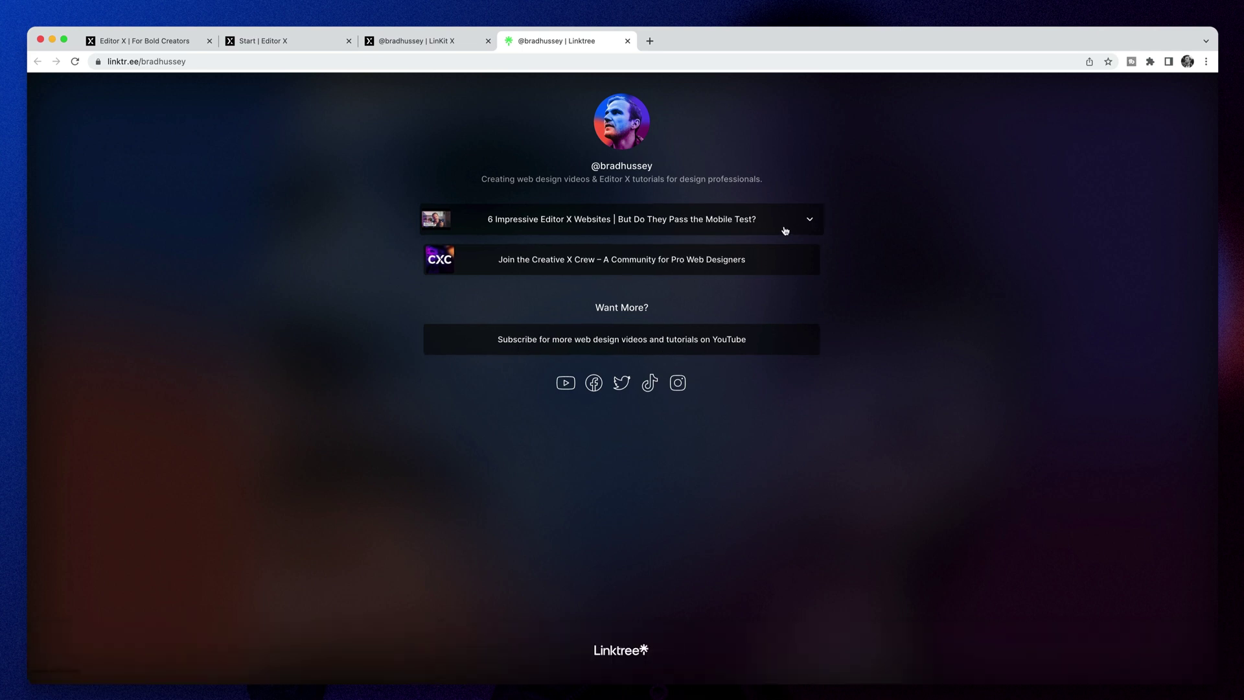
pyautogui.click(809, 223)
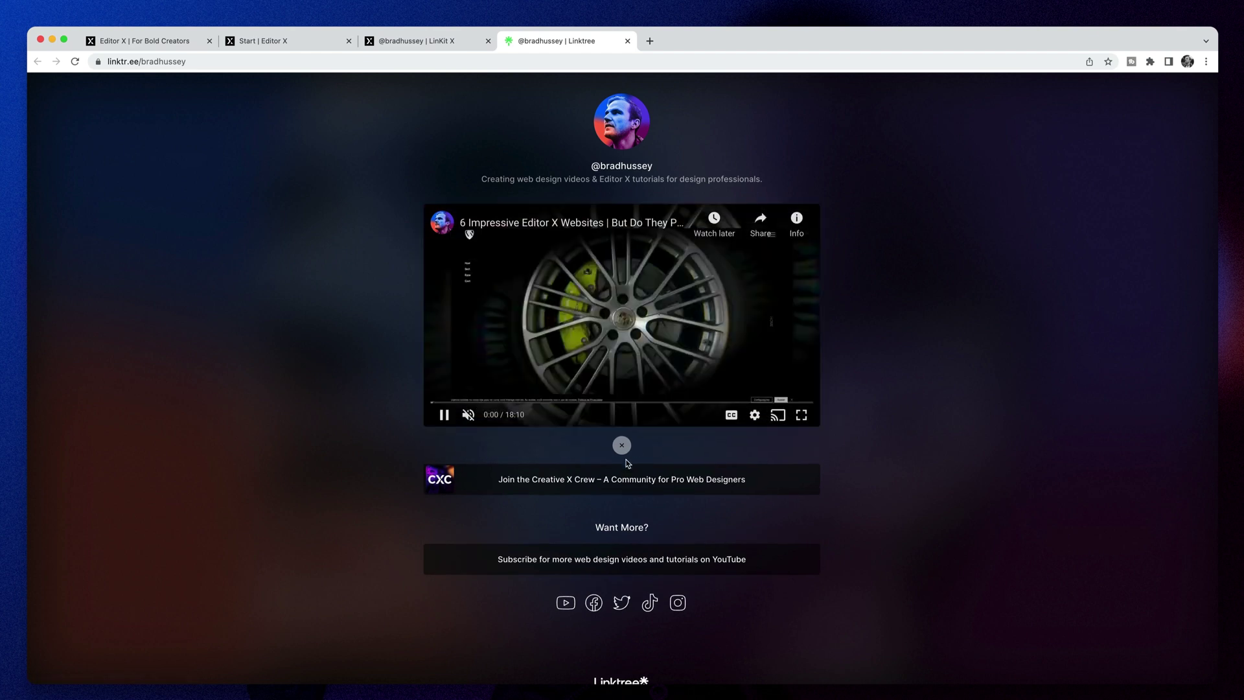
pyautogui.click(621, 444)
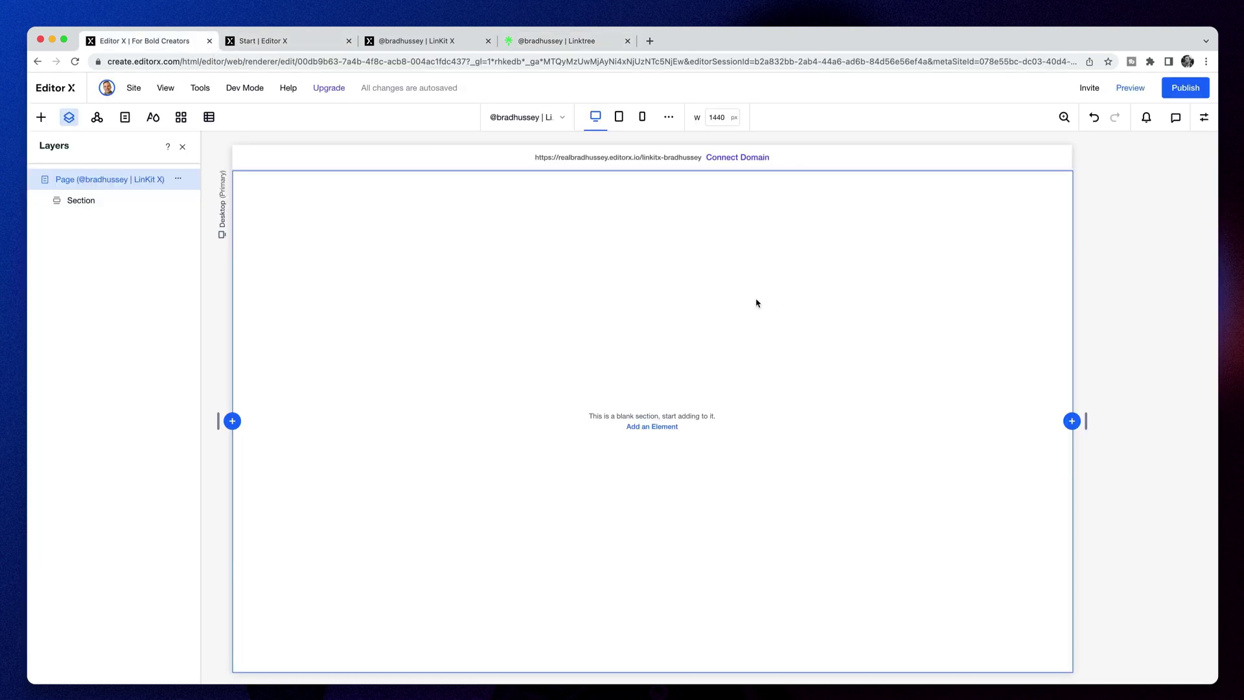
# Set the section background to the site file cx-yt-channel-header-notext.jpg.
pyautogui.click(83, 200)
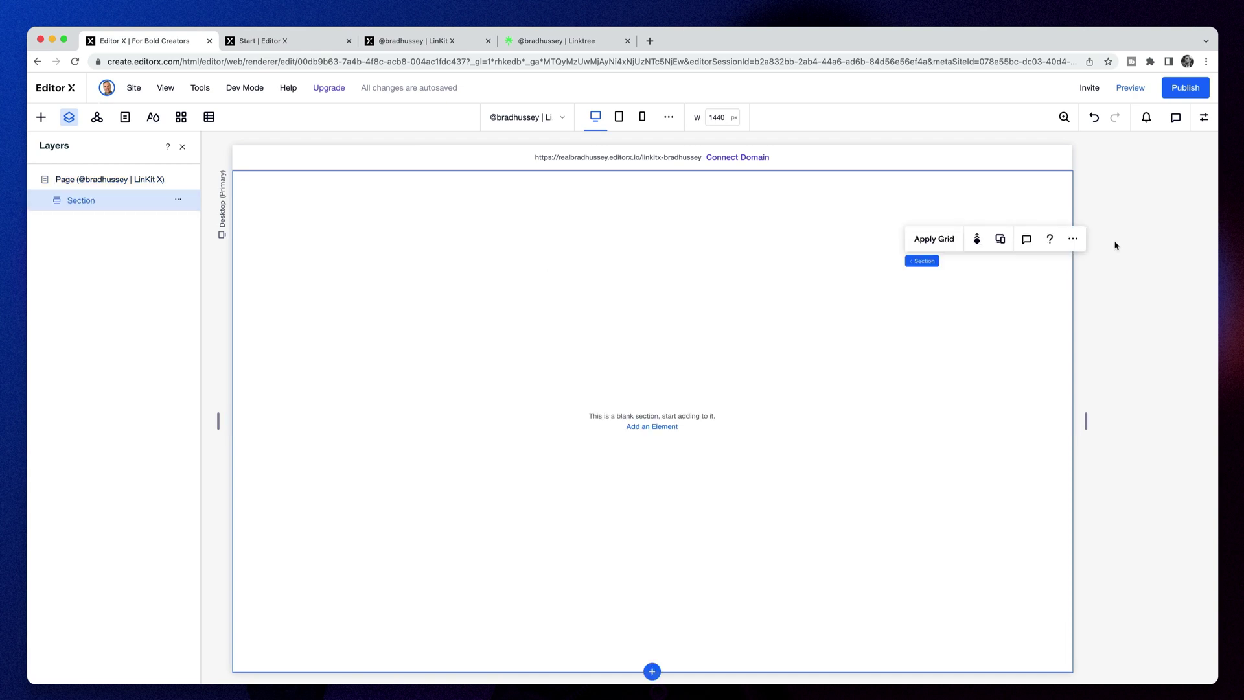
pyautogui.click(1204, 118)
pyautogui.click(1147, 403)
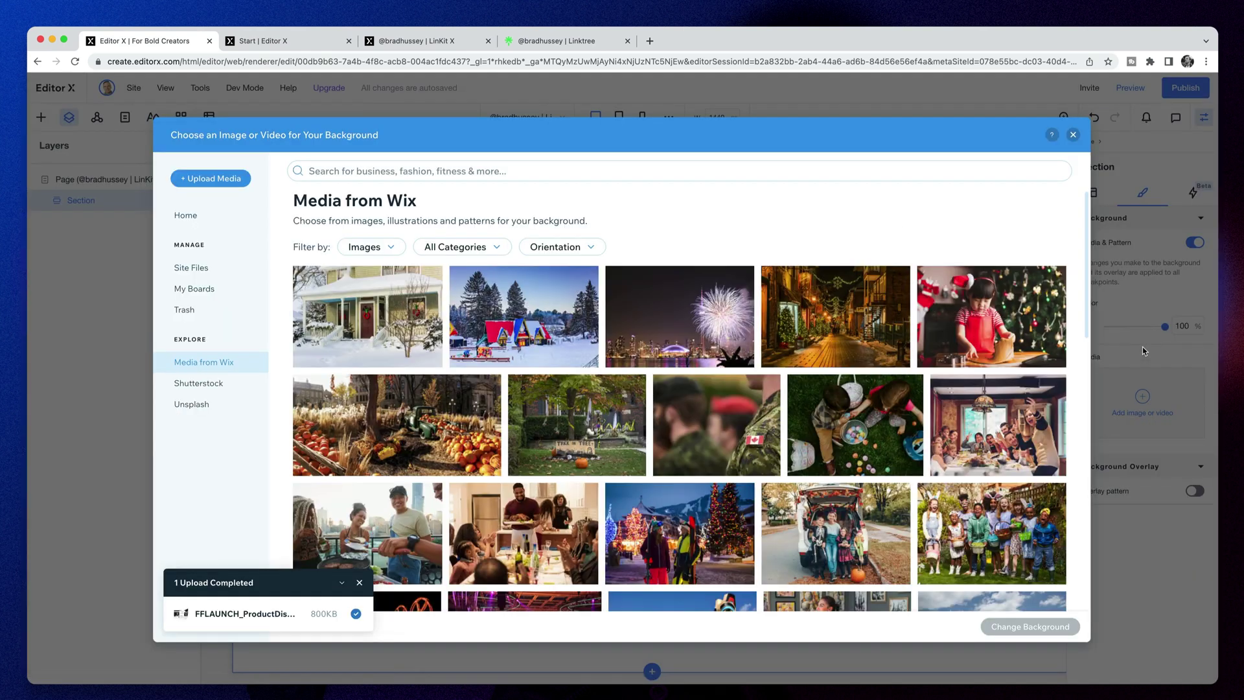
pyautogui.click(185, 269)
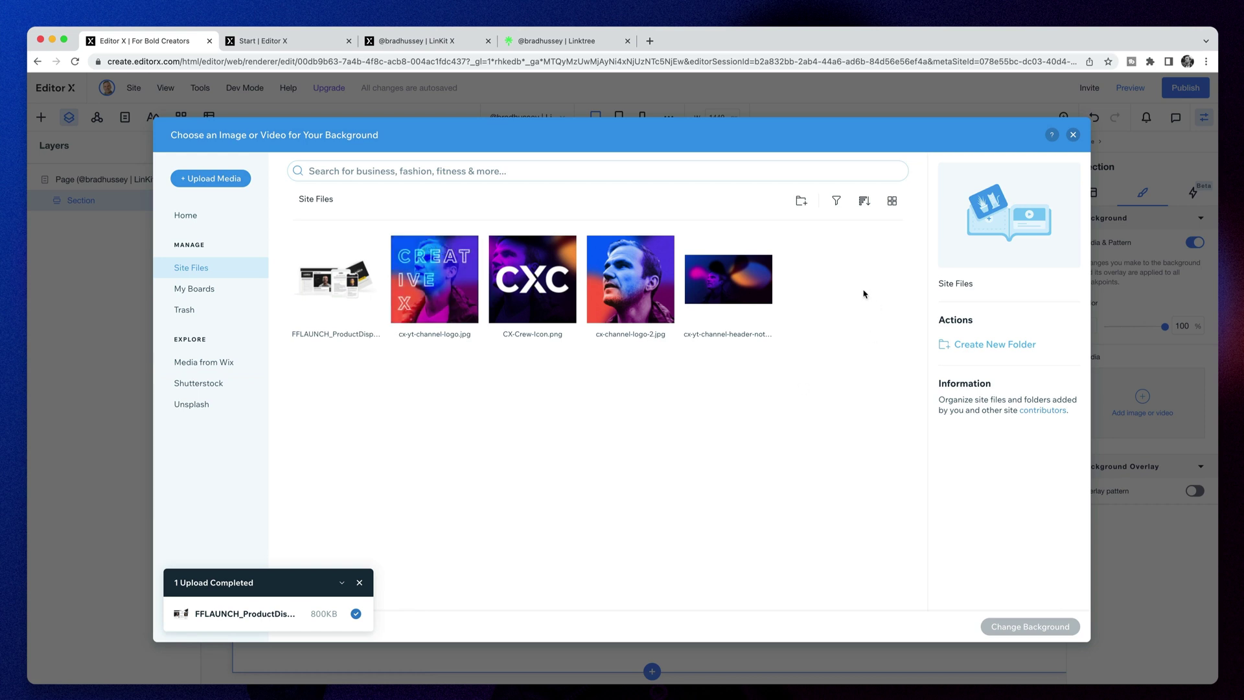
pyautogui.click(728, 287)
pyautogui.click(1029, 626)
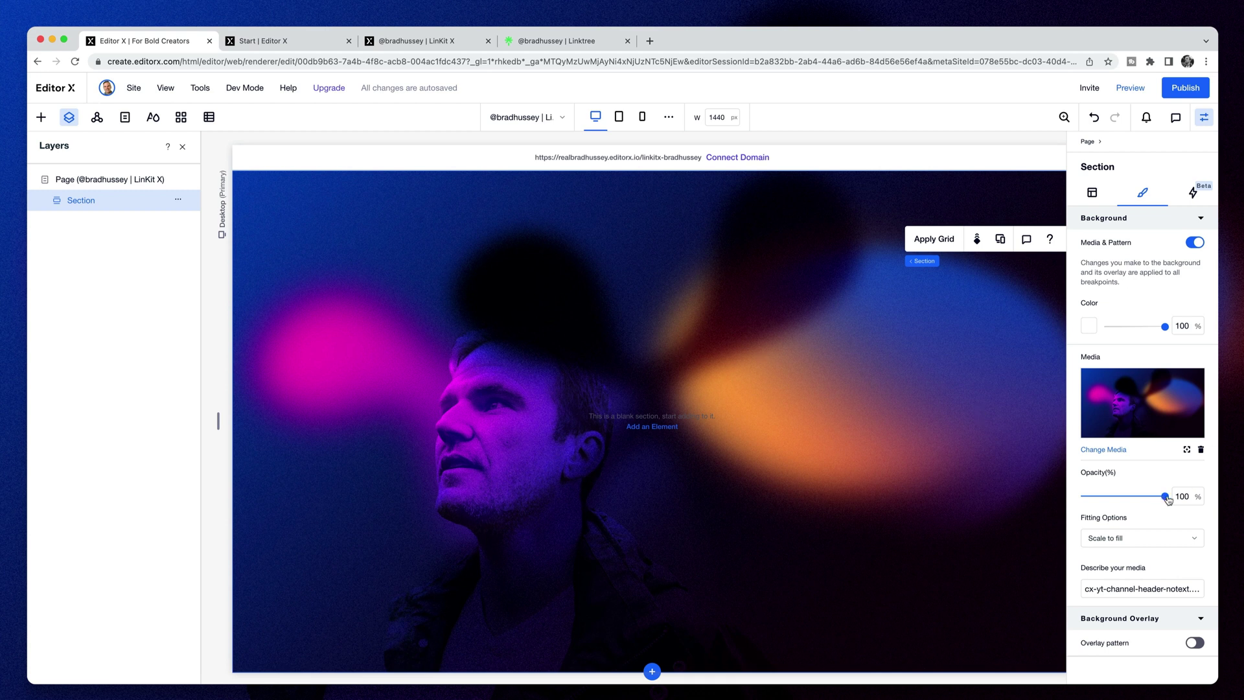
pyautogui.write('8')
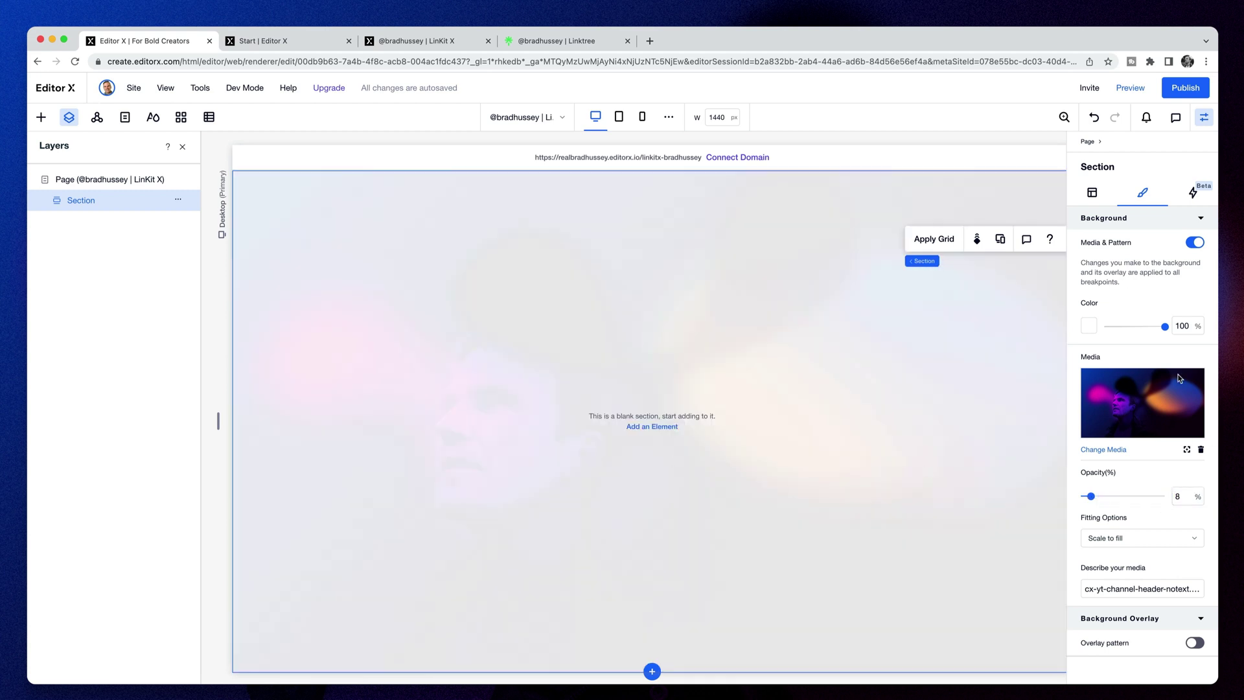
pyautogui.write('0')
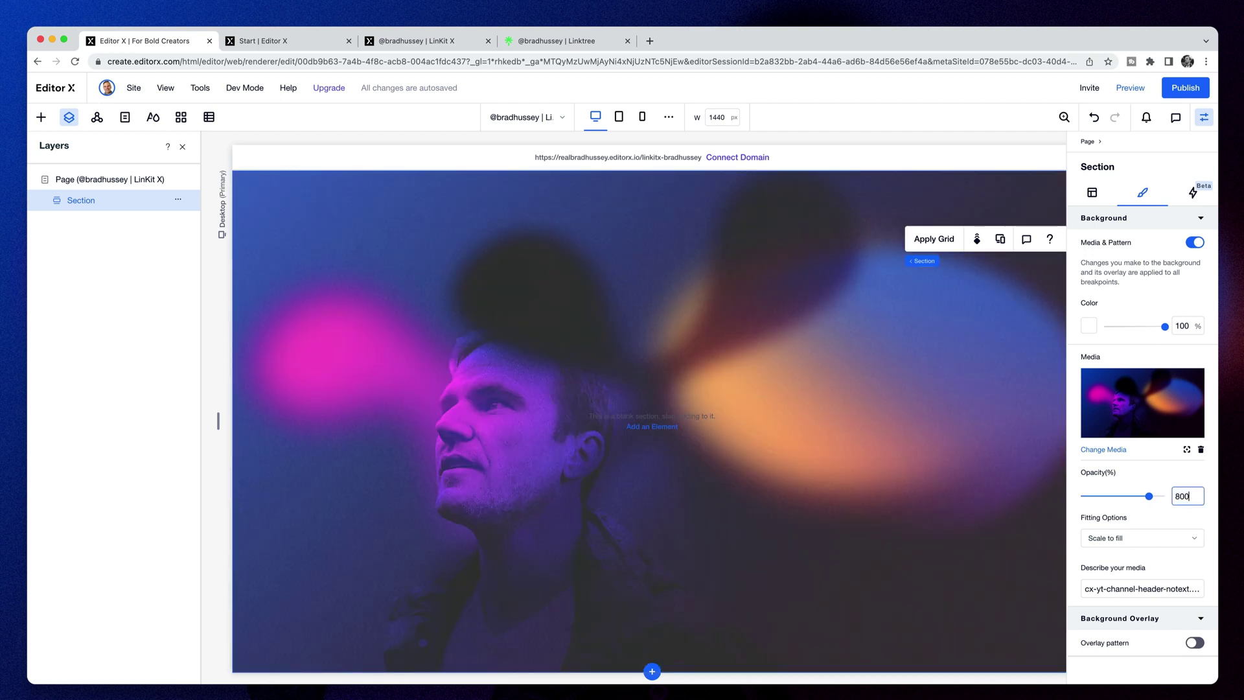
# Make the section's background colour black and dim the photo to 40% opacity.
pyautogui.click(1087, 330)
pyautogui.click(1199, 431)
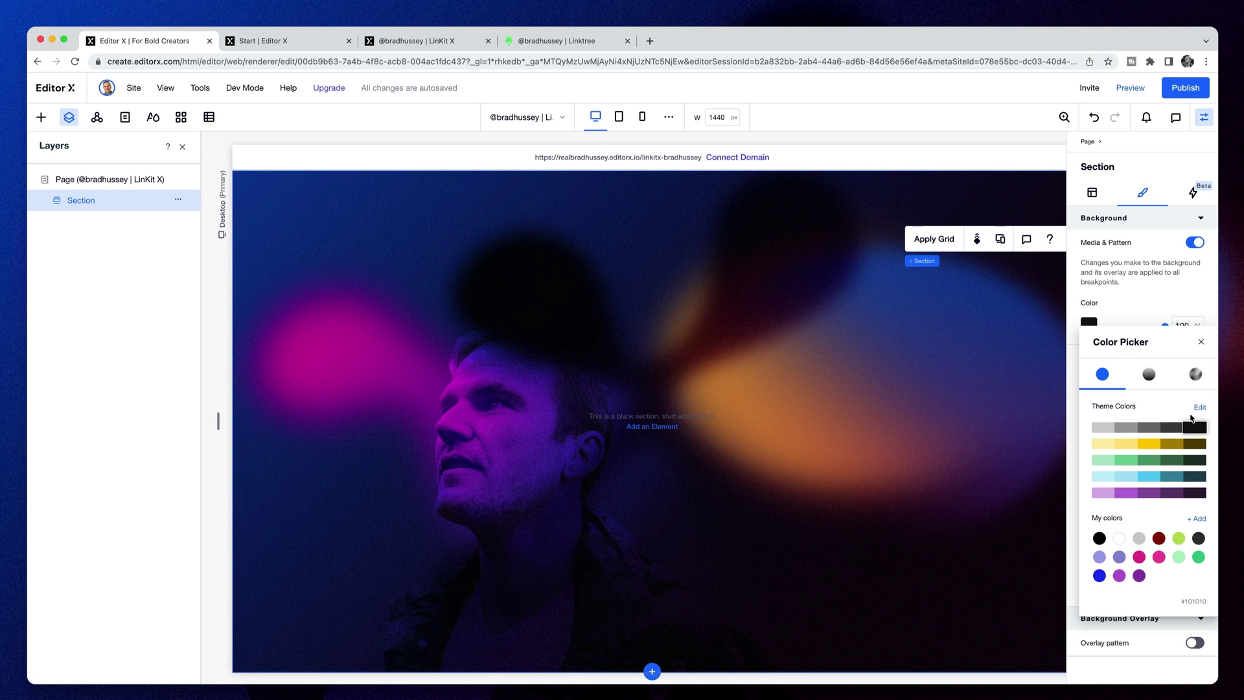
pyautogui.click(1202, 344)
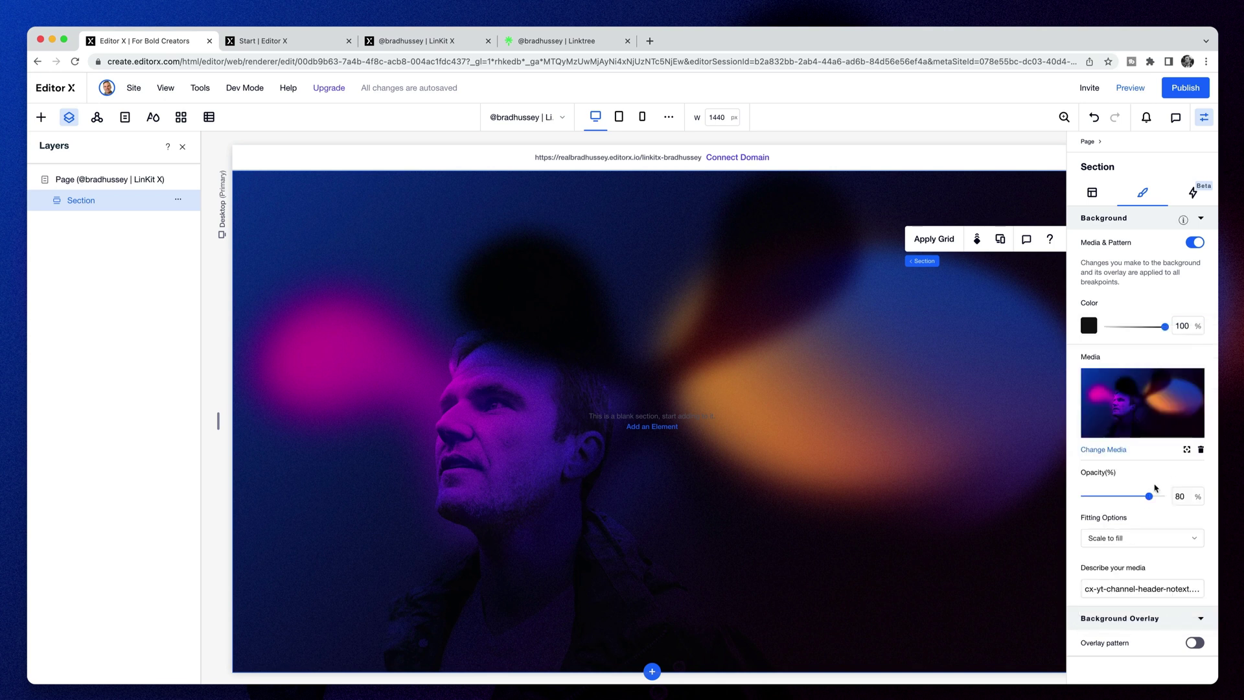
pyautogui.moveTo(1147, 499); pyautogui.dragTo(1118, 498)
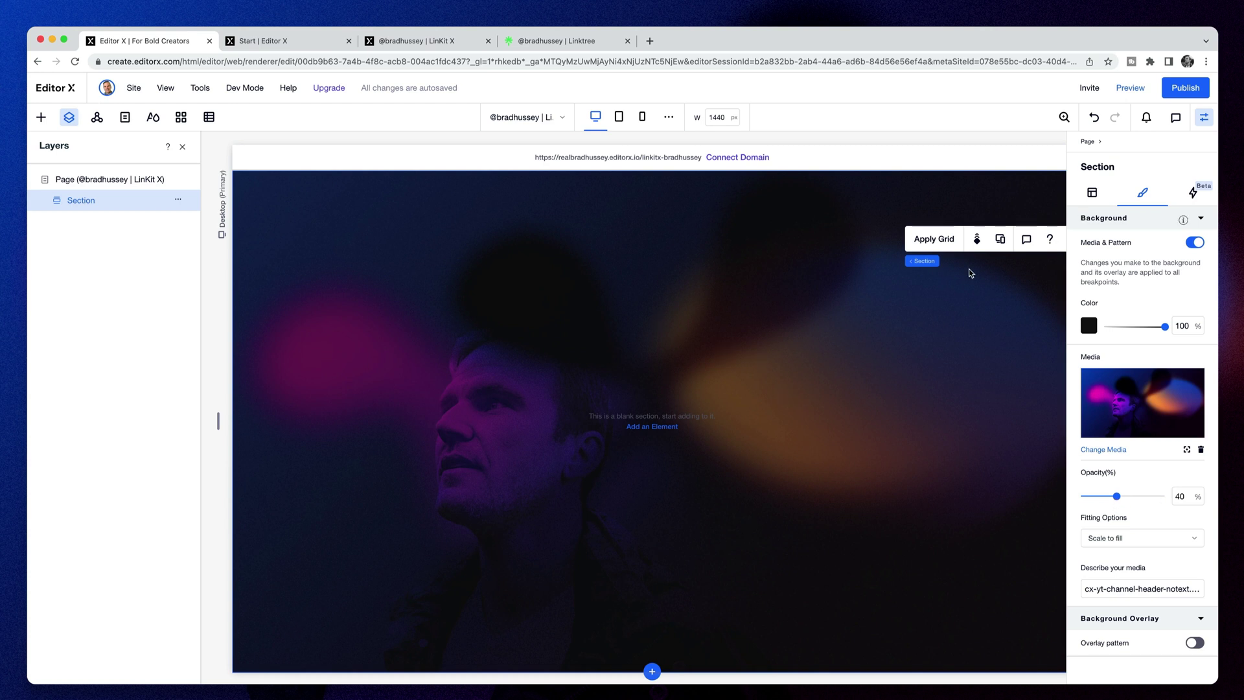
pyautogui.press('Escape')
# Add an empty container to the section with a fully transparent fill.
pyautogui.click(40, 116)
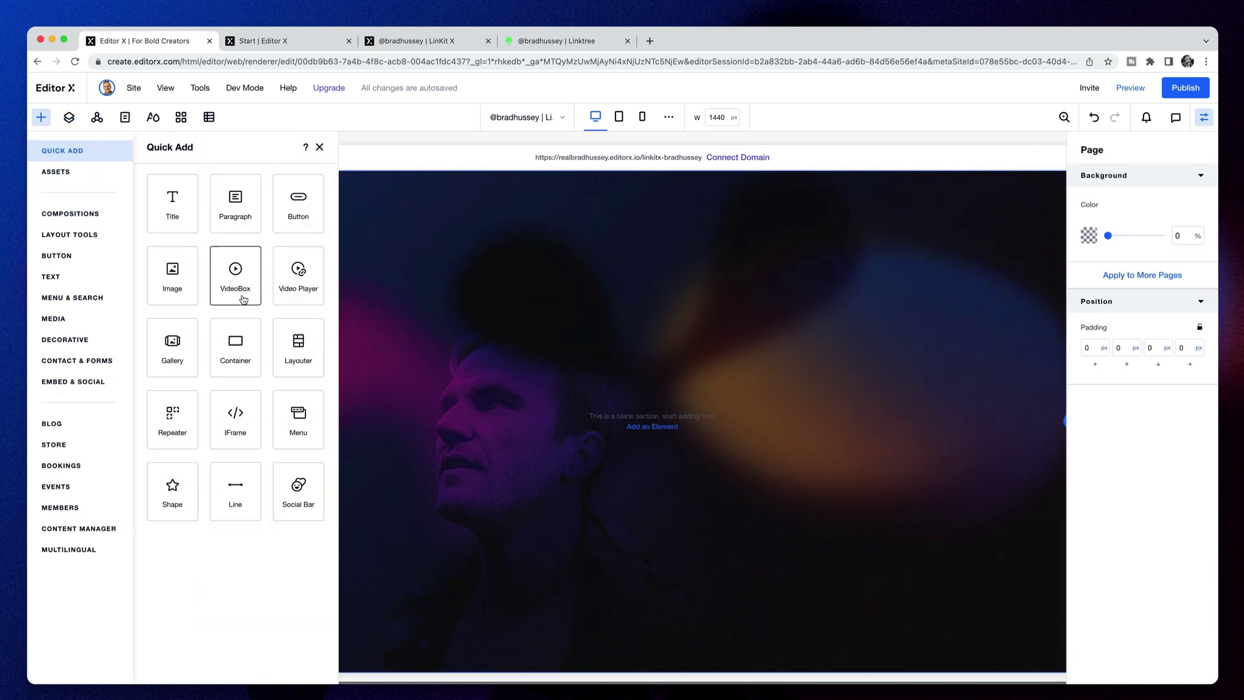
pyautogui.click(236, 350)
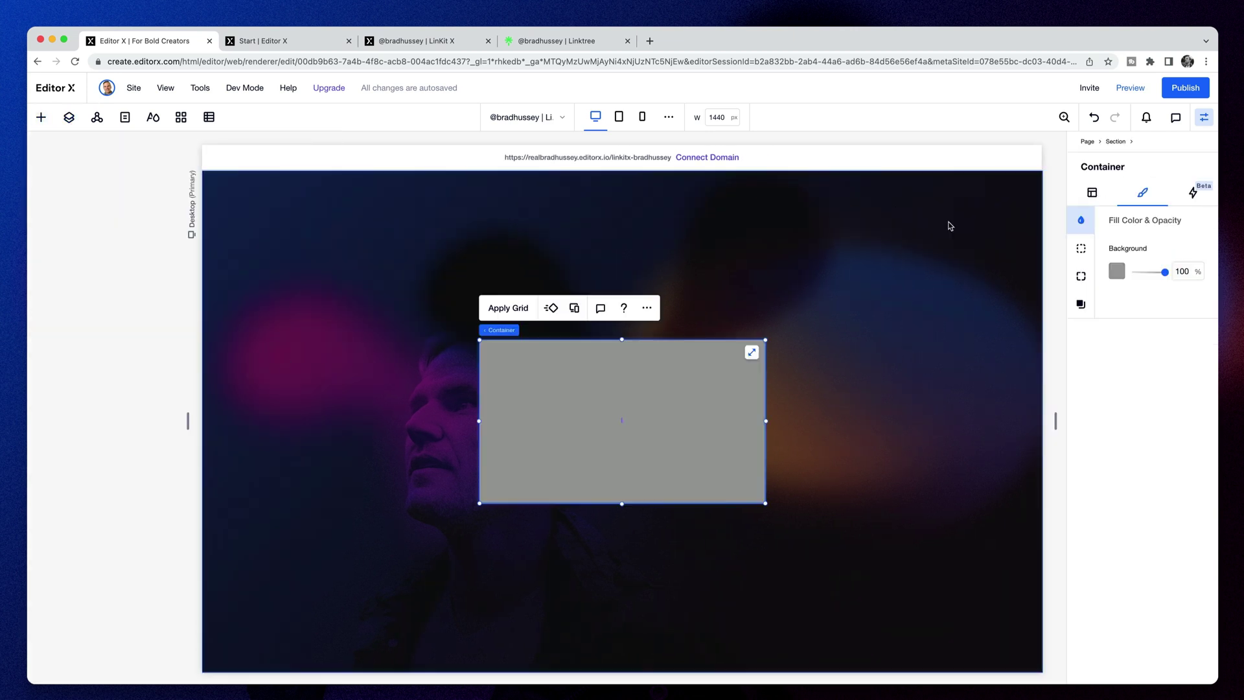
pyautogui.moveTo(1165, 272); pyautogui.dragTo(1115, 277)
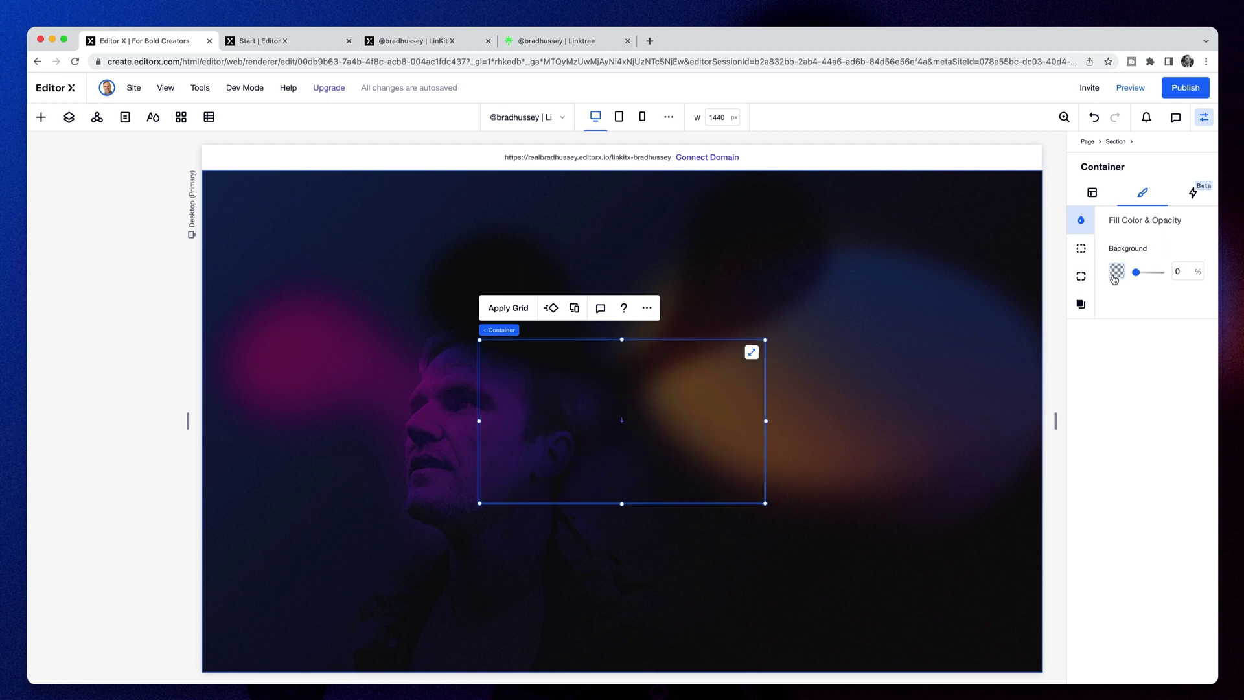
# Size the container to 100% width, 620 px max width, docked top, 100 vh tall.
pyautogui.click(1093, 193)
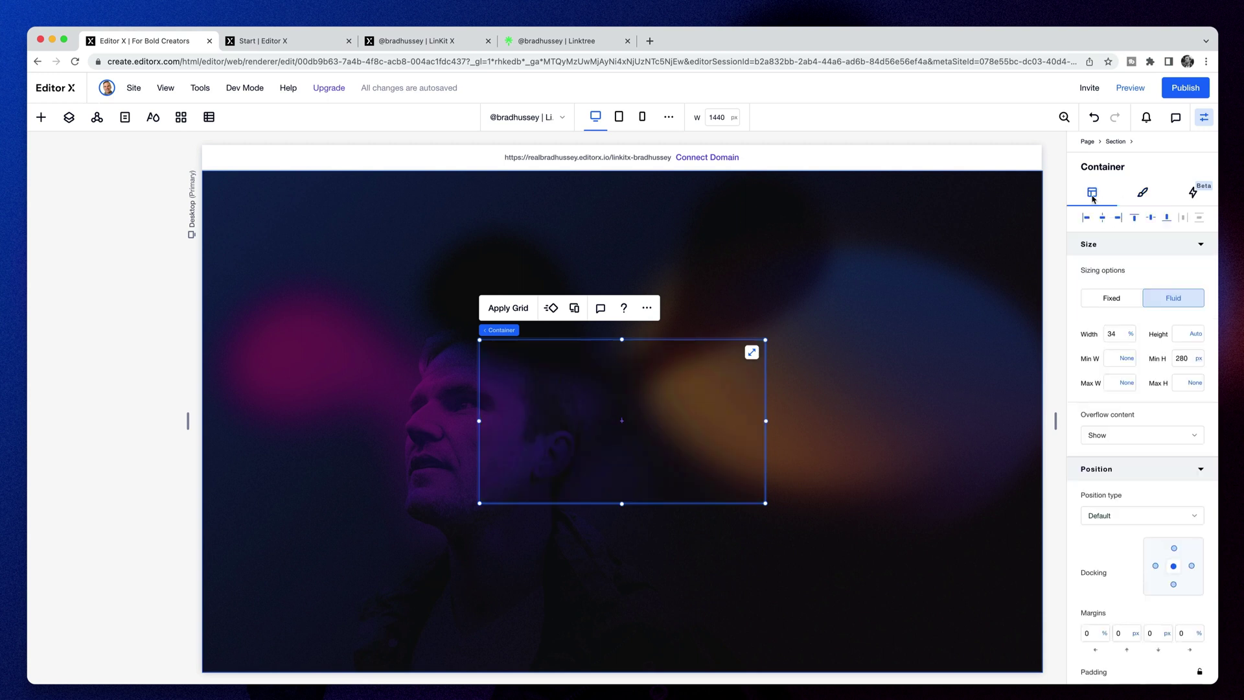
pyautogui.click(1113, 333)
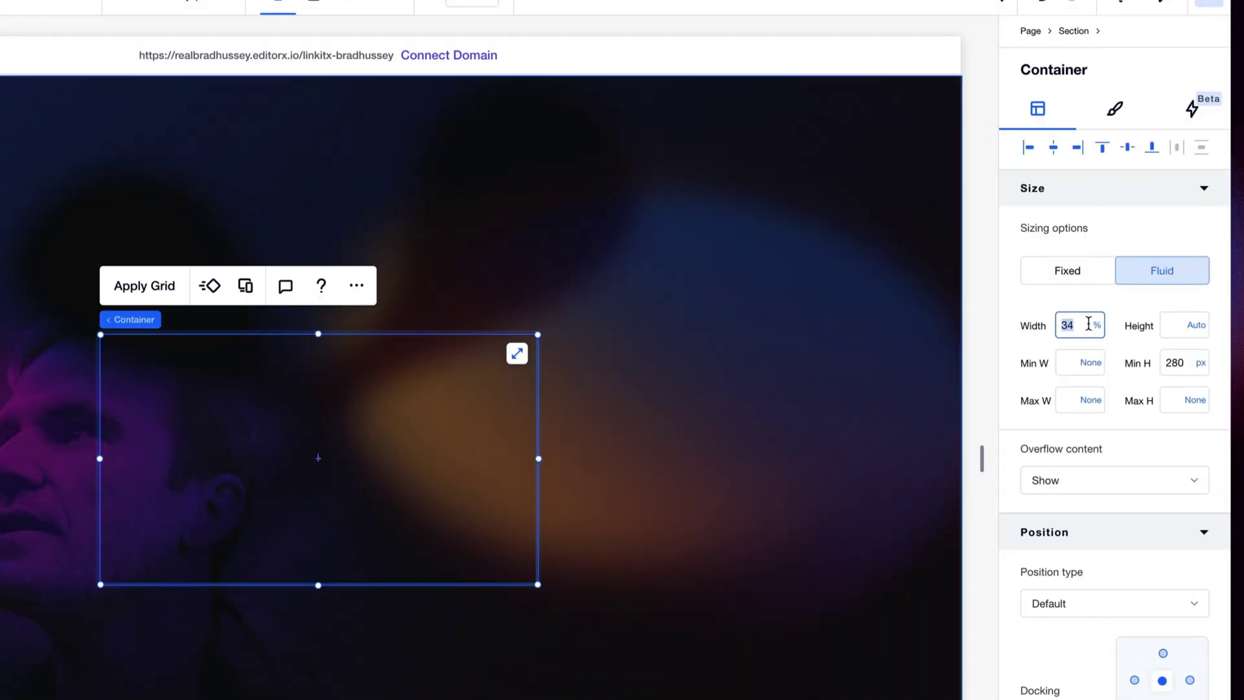
pyautogui.click(1069, 401)
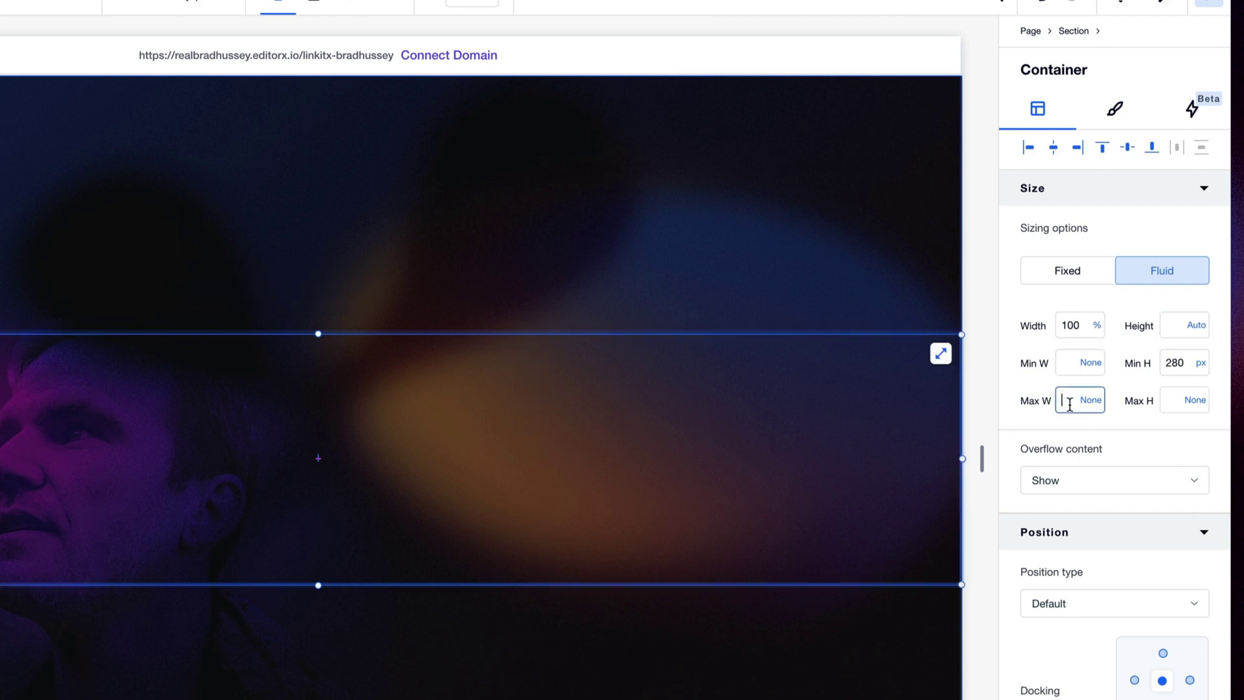
pyautogui.press('Return')
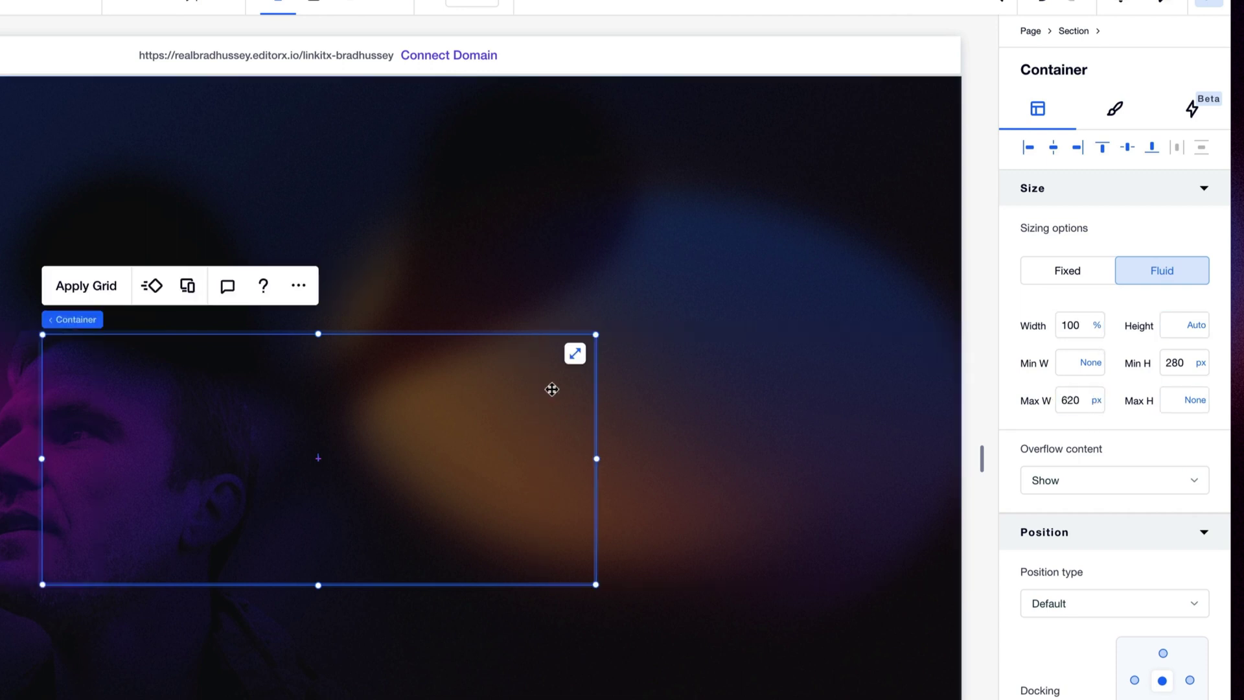
pyautogui.click(1103, 148)
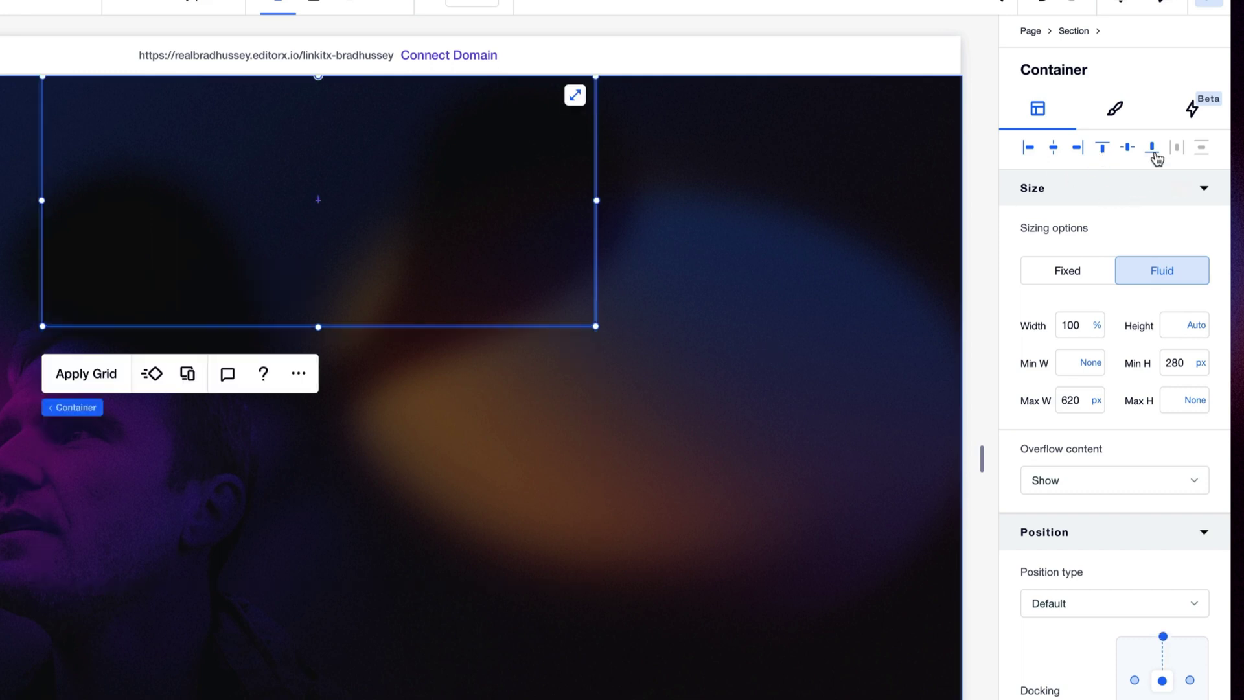
pyautogui.click(1177, 324)
pyautogui.write('100')
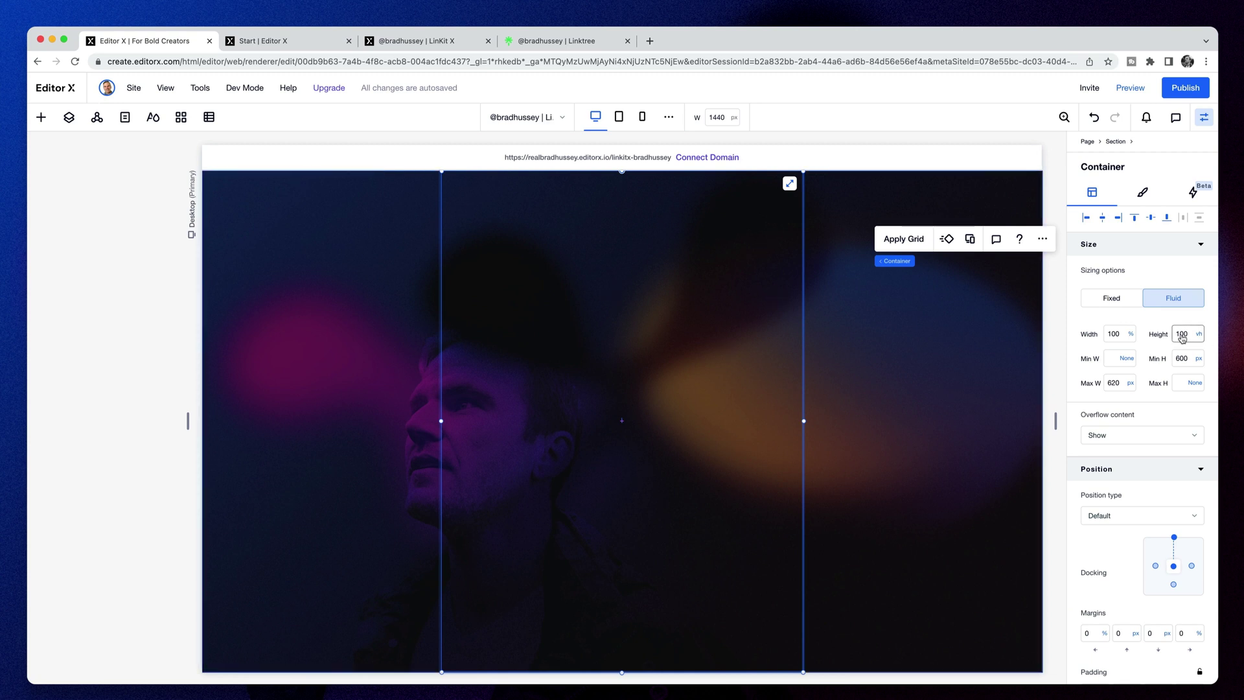
pyautogui.click(41, 116)
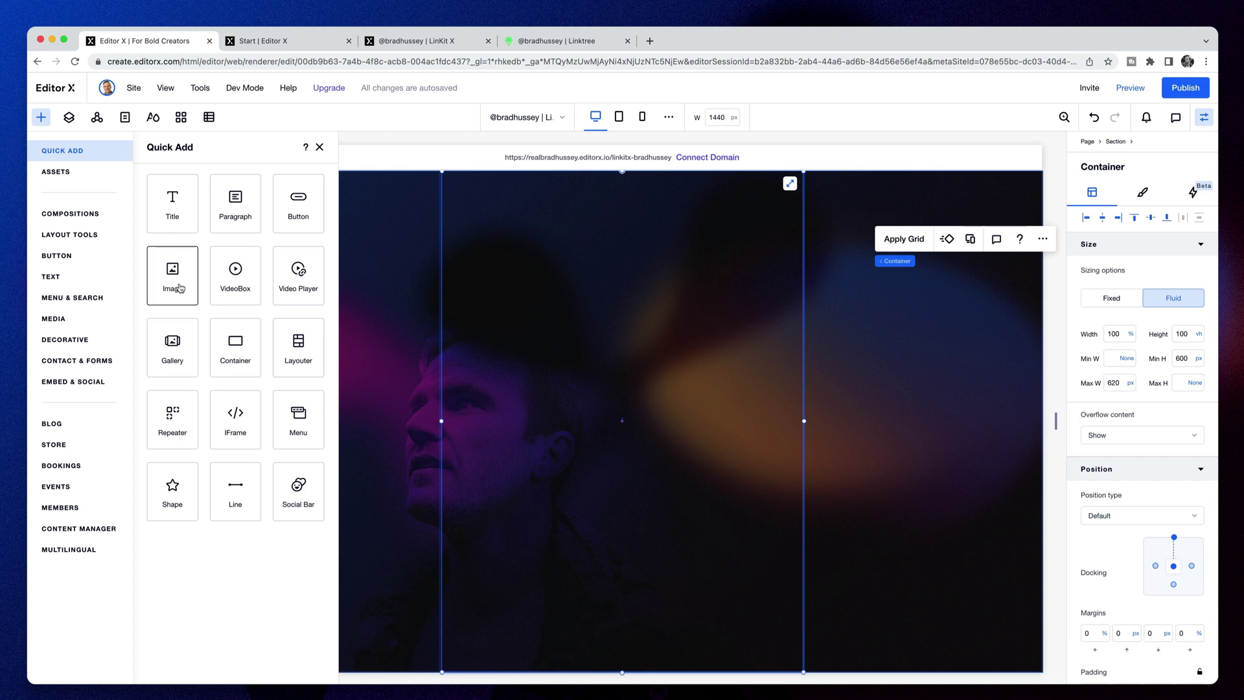
# Place a centred image atop the container and replace it with the profile photo.
pyautogui.moveTo(178, 282); pyautogui.dragTo(619, 218)
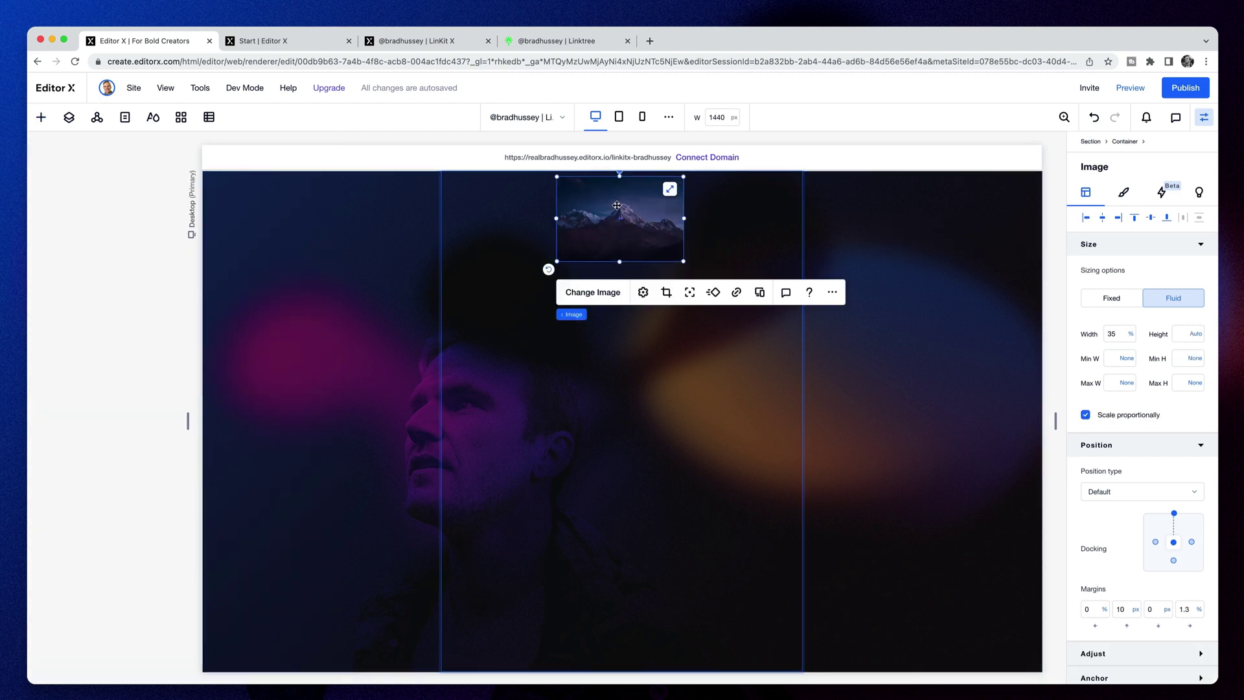
pyautogui.click(1103, 218)
pyautogui.click(607, 295)
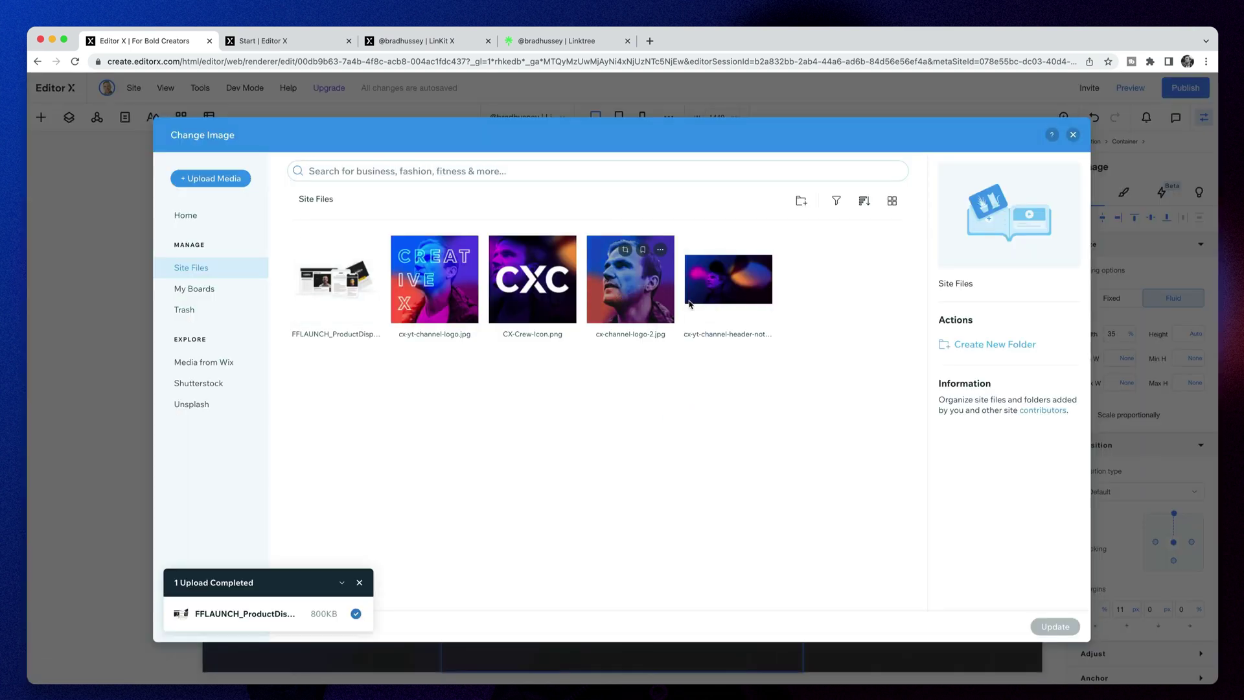
pyautogui.click(630, 279)
pyautogui.click(1054, 627)
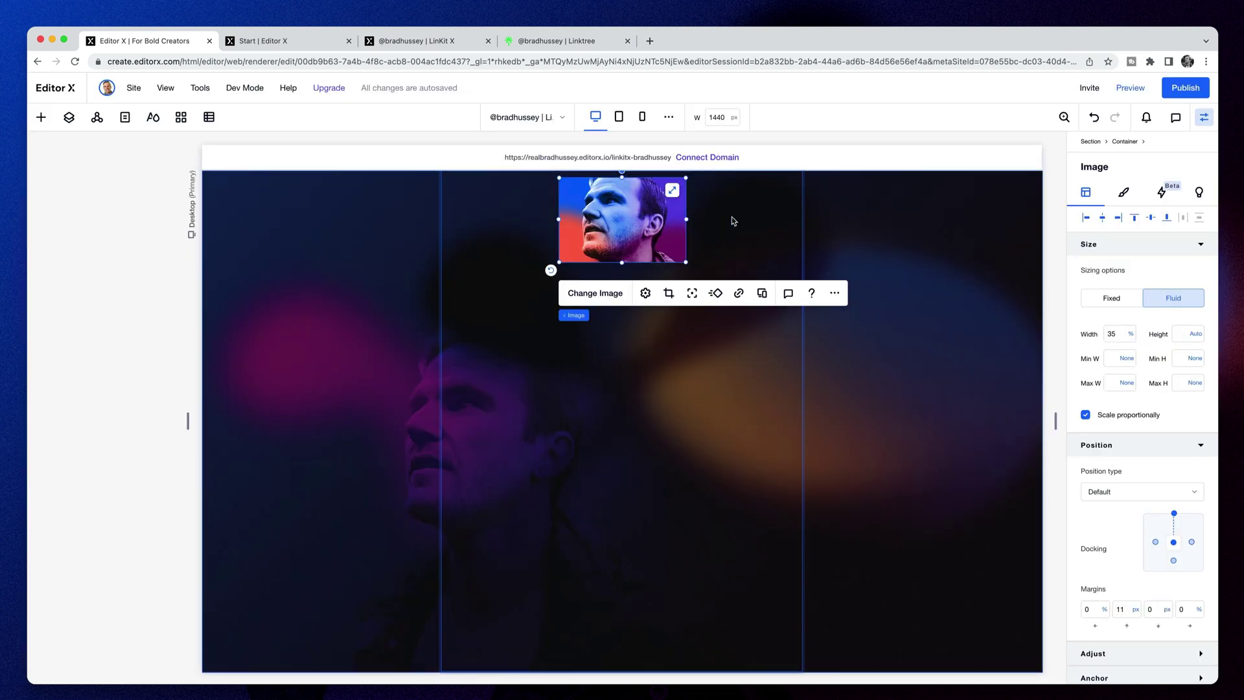
# Size the photo to 80 × 80 px with a 999 px corner radius.
pyautogui.click(1112, 334)
pyautogui.press('Tab')
pyautogui.write('80')
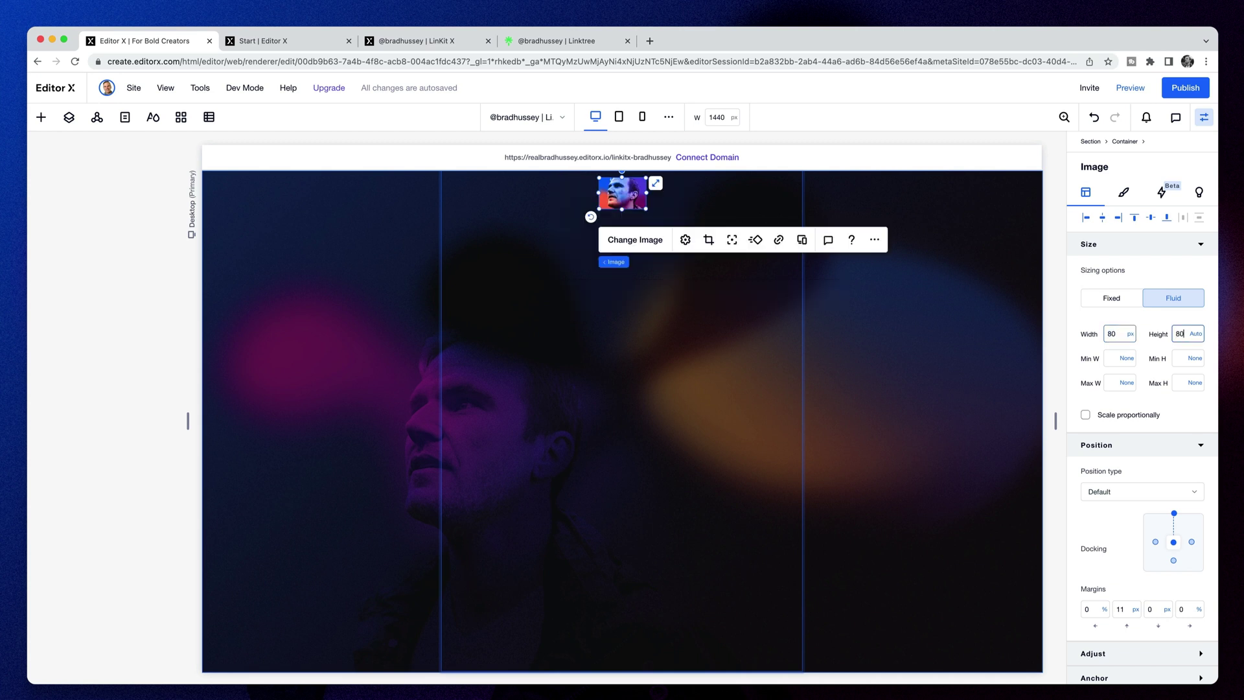
pyautogui.press('Return')
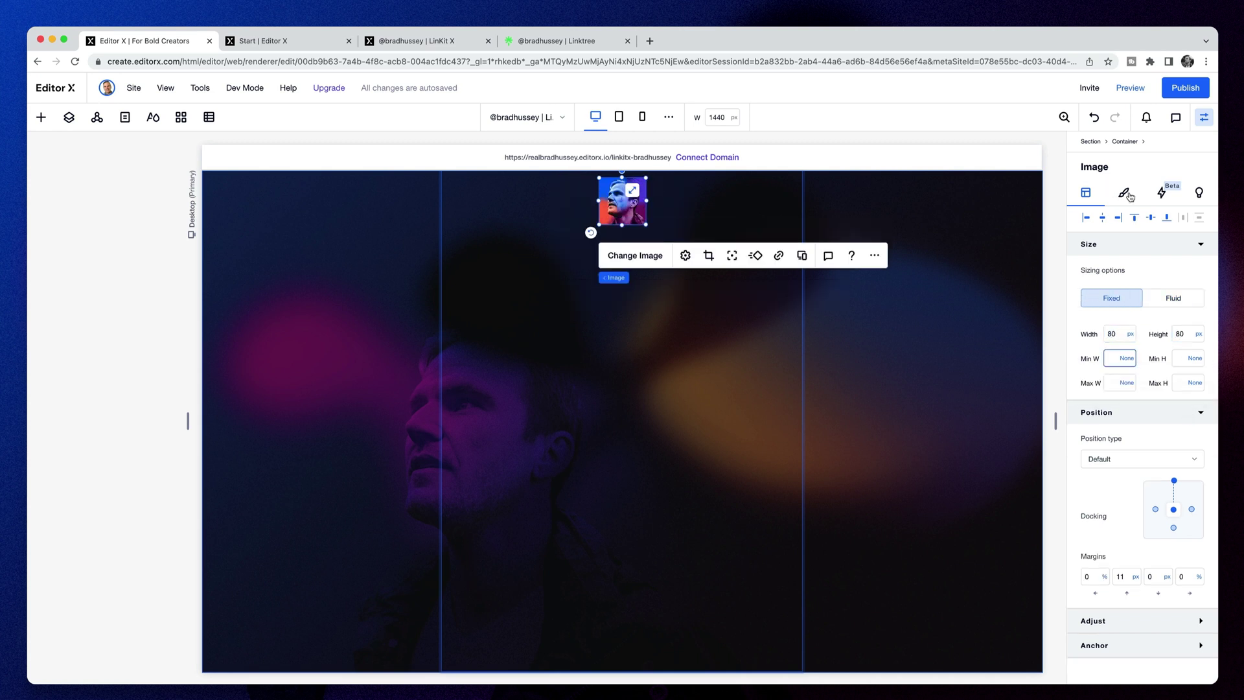
pyautogui.click(1124, 192)
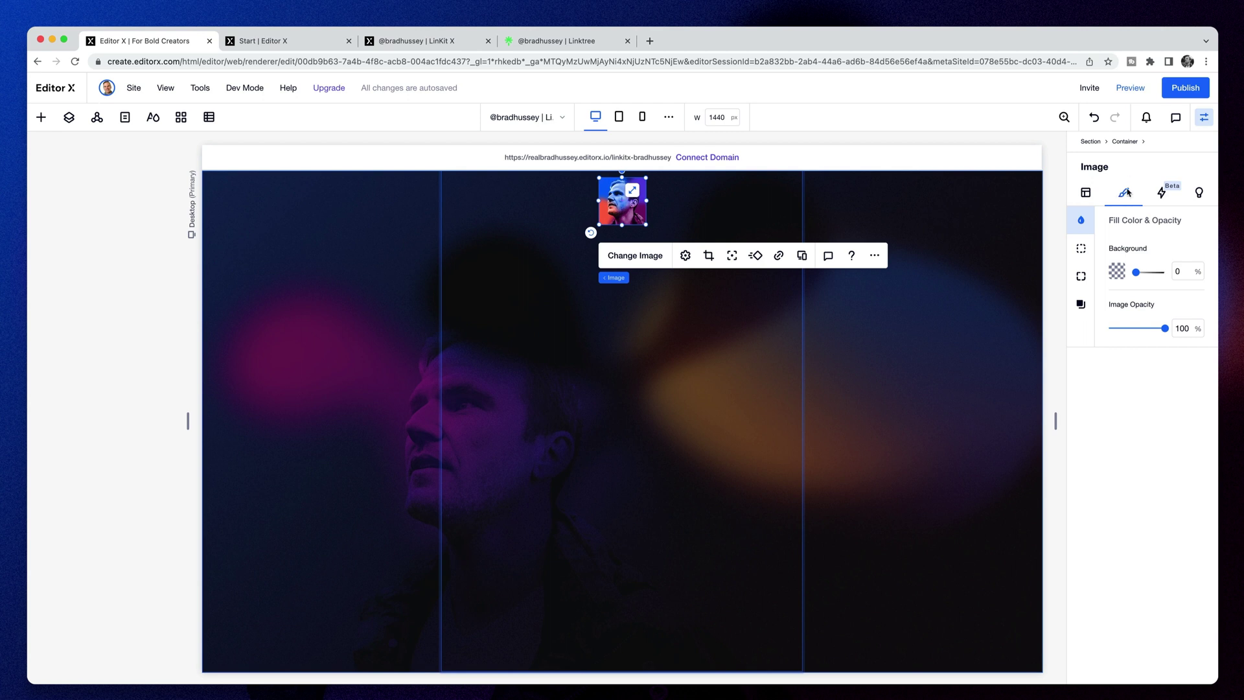
pyautogui.click(1080, 278)
pyautogui.click(1121, 265)
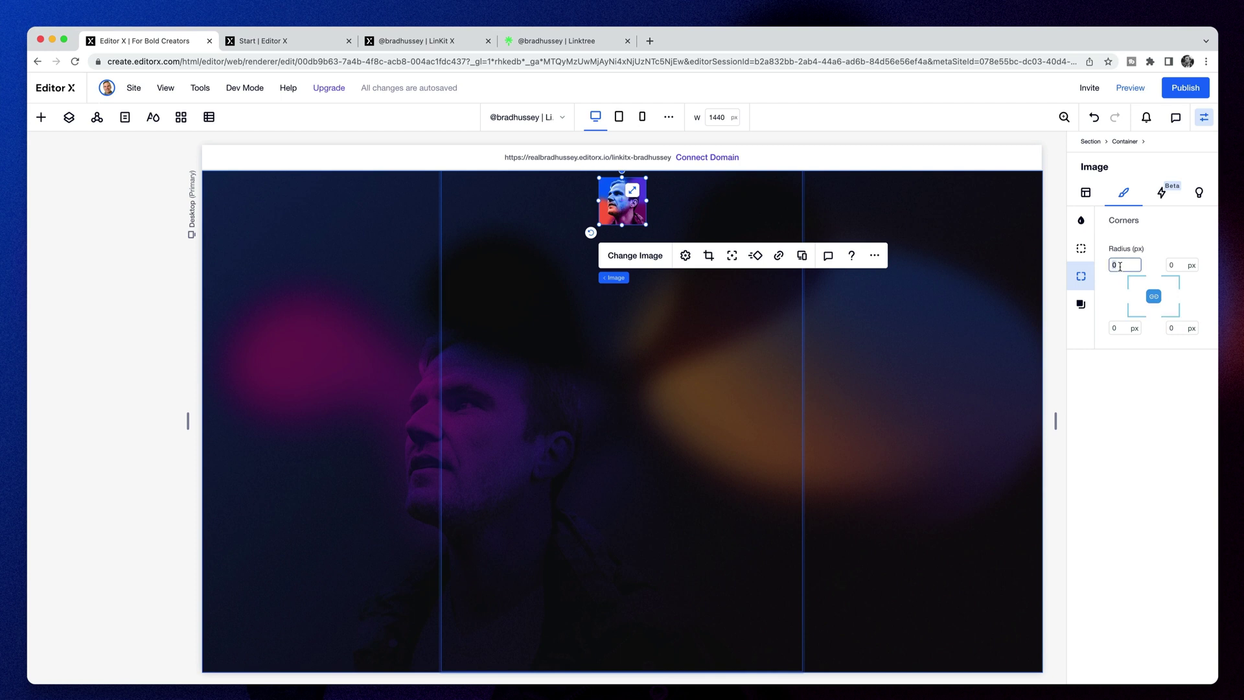
pyautogui.write('999')
pyautogui.press('Tab')
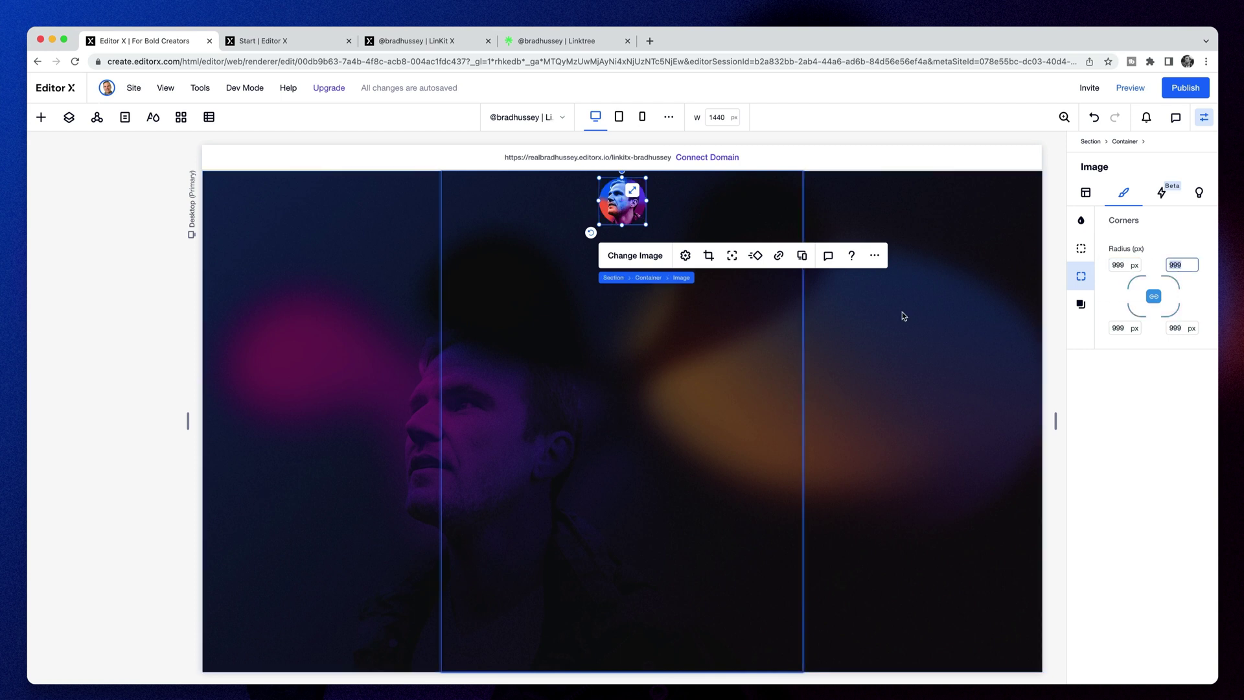
# Give the photo's container 30 px padding on every side.
pyautogui.click(771, 341)
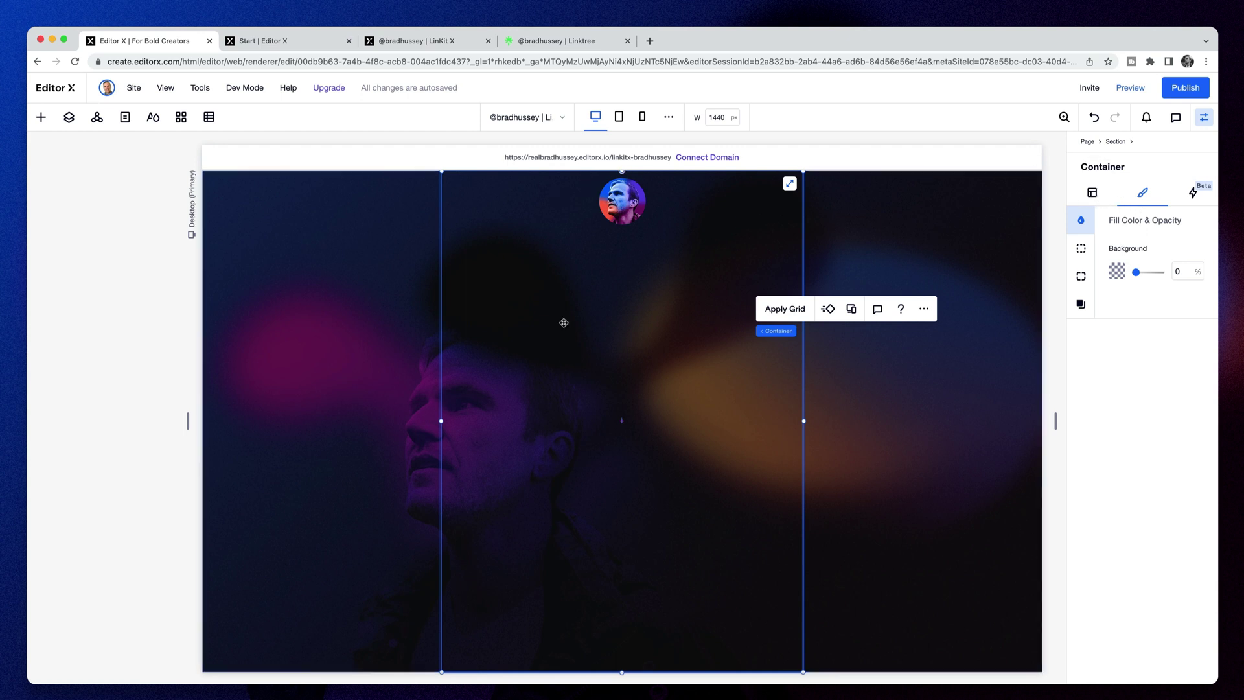
pyautogui.click(1092, 193)
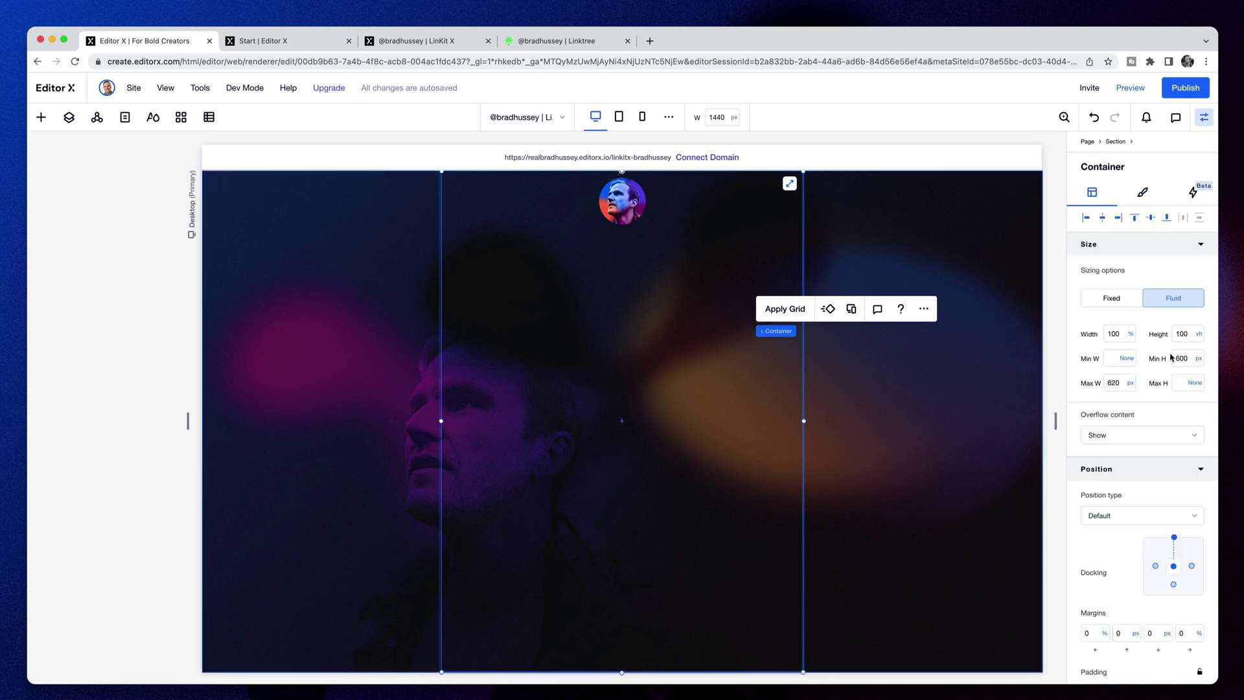
pyautogui.scroll(-2, 1097, 565)
pyautogui.click(1093, 608)
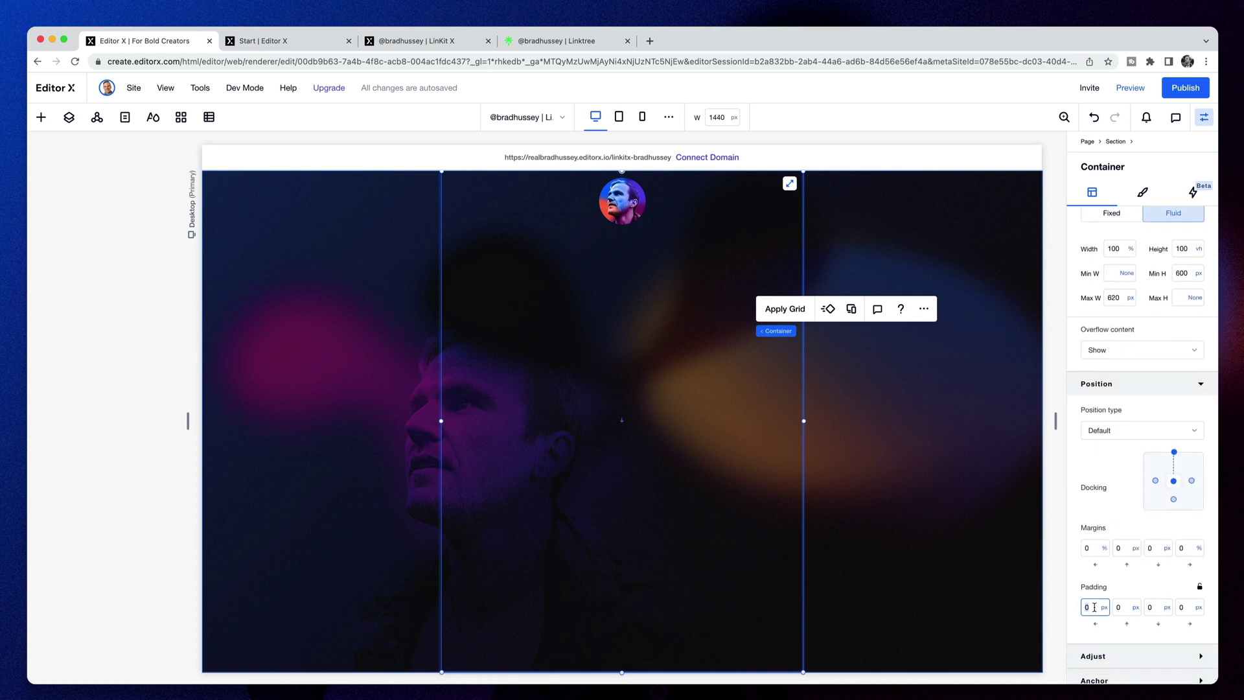
pyautogui.press('Return')
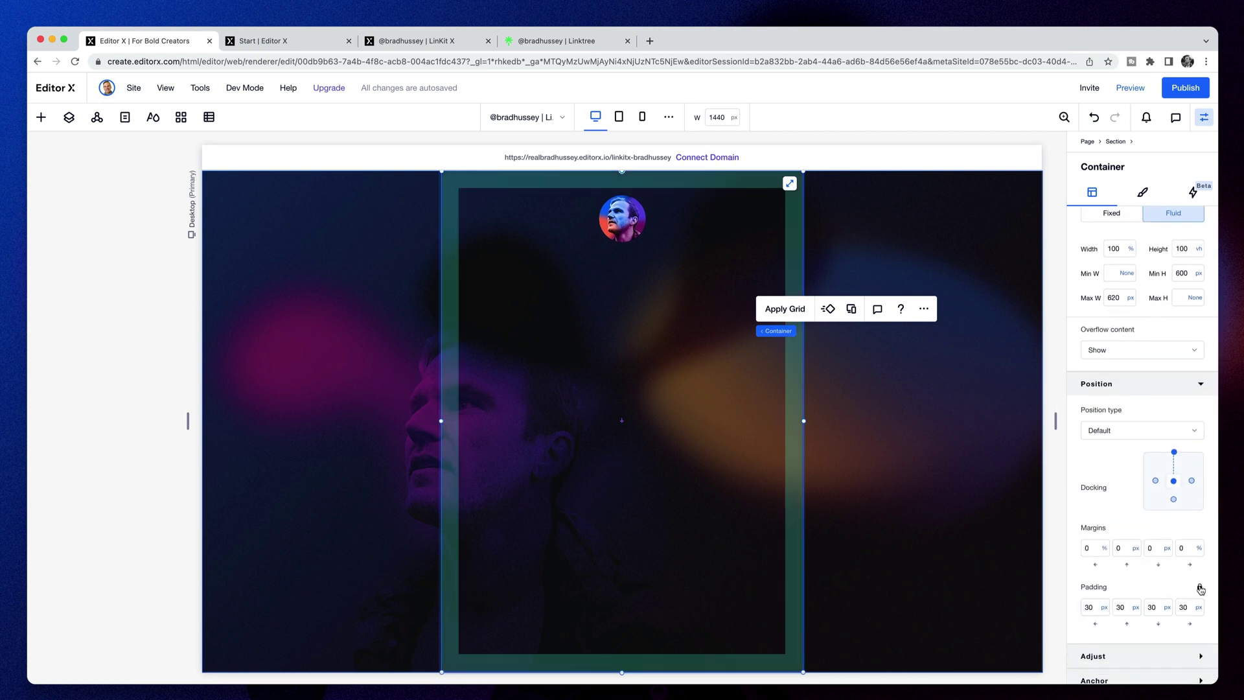
pyautogui.click(631, 222)
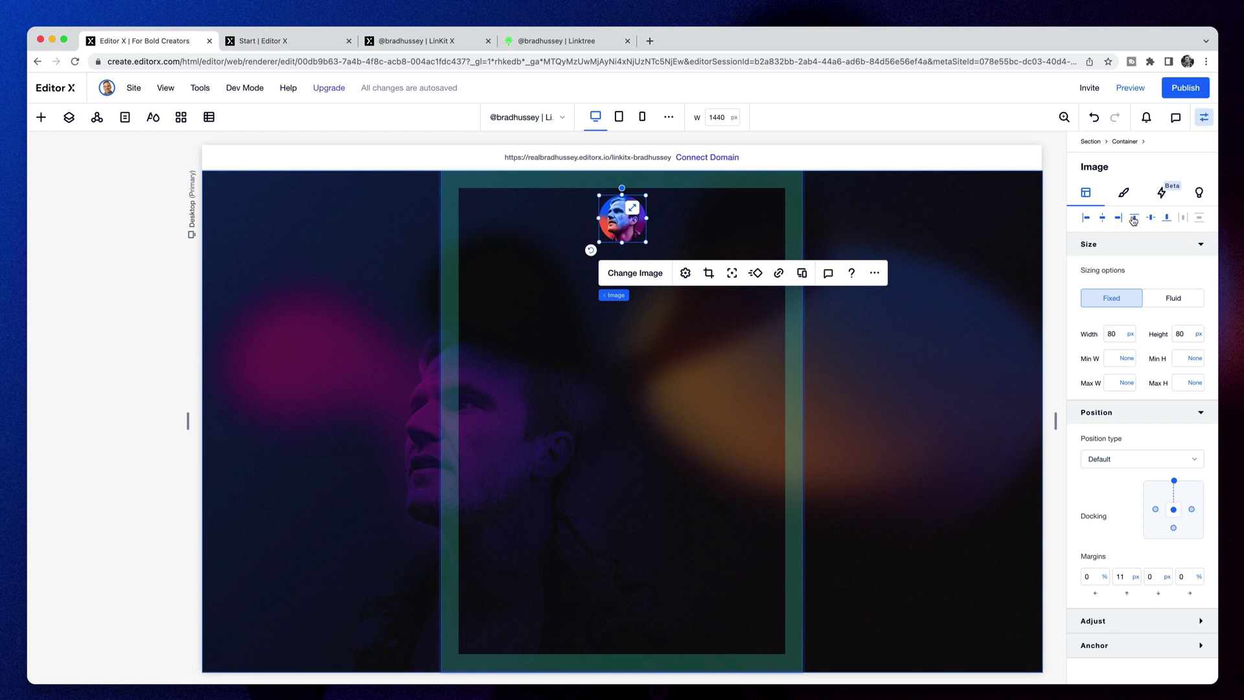
# Add a title text below the profile photo.
pyautogui.click(904, 361)
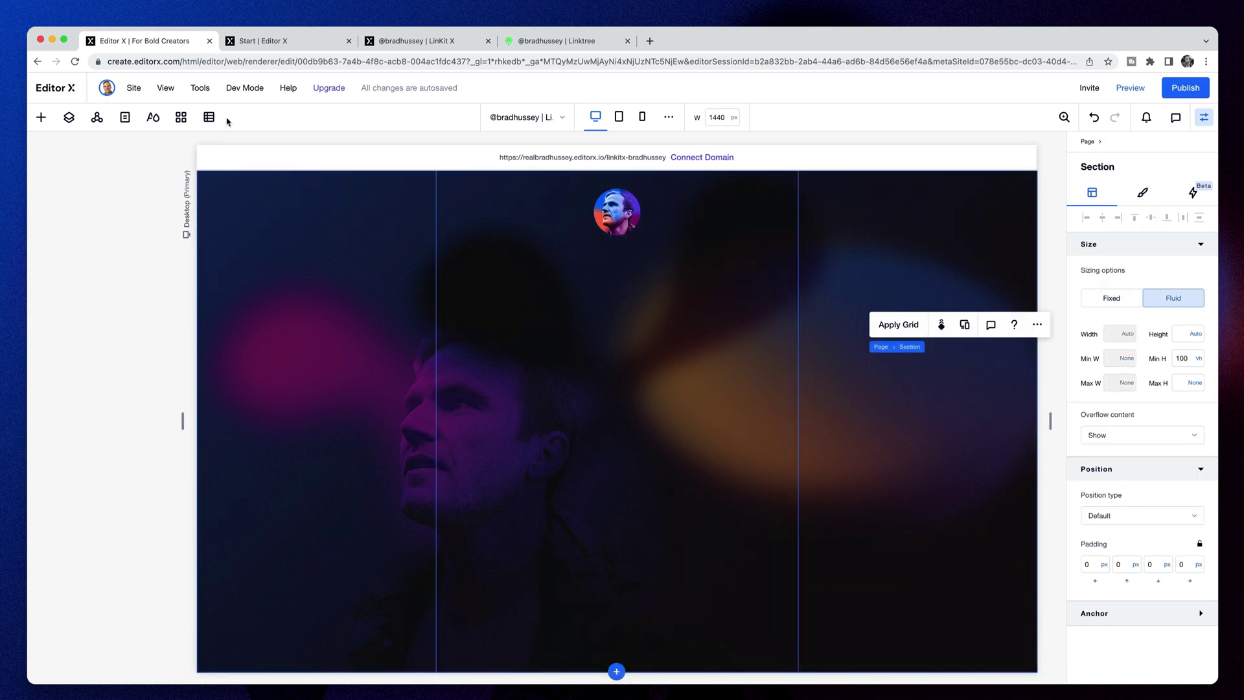
pyautogui.click(41, 118)
pyautogui.moveTo(163, 216); pyautogui.dragTo(625, 268)
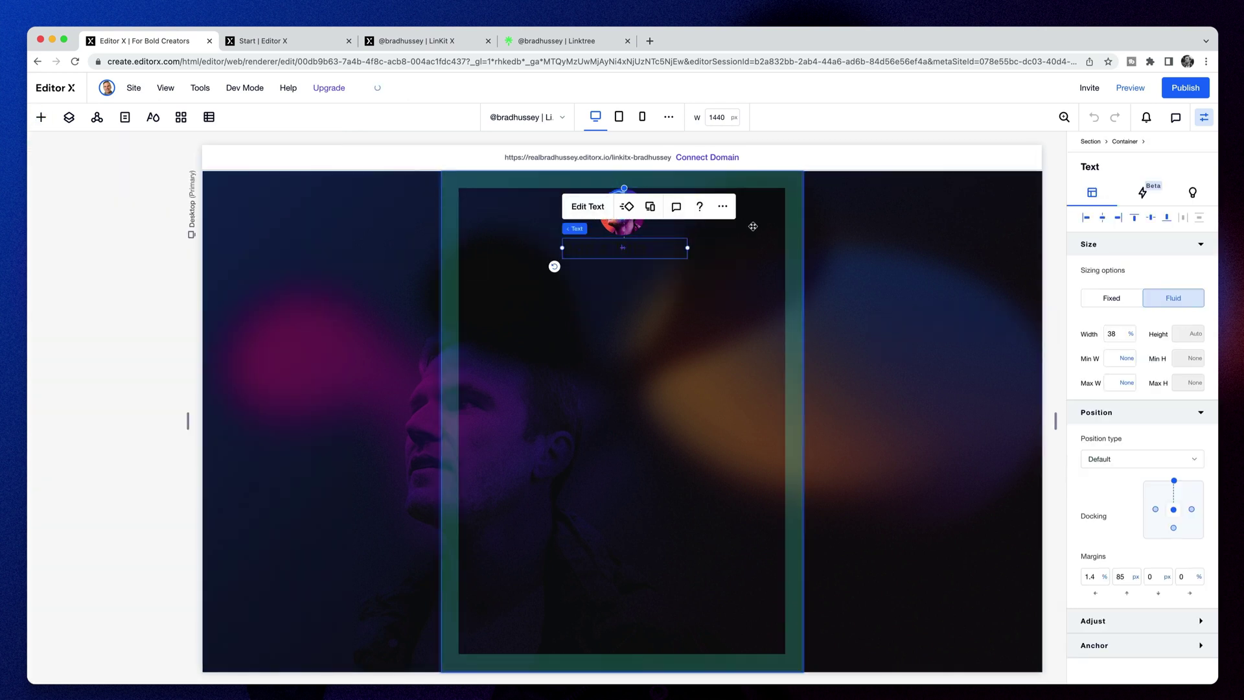
pyautogui.click(589, 207)
# Style the title as Heading 6 with an H1 tag, white and centre-aligned.
pyautogui.click(598, 184)
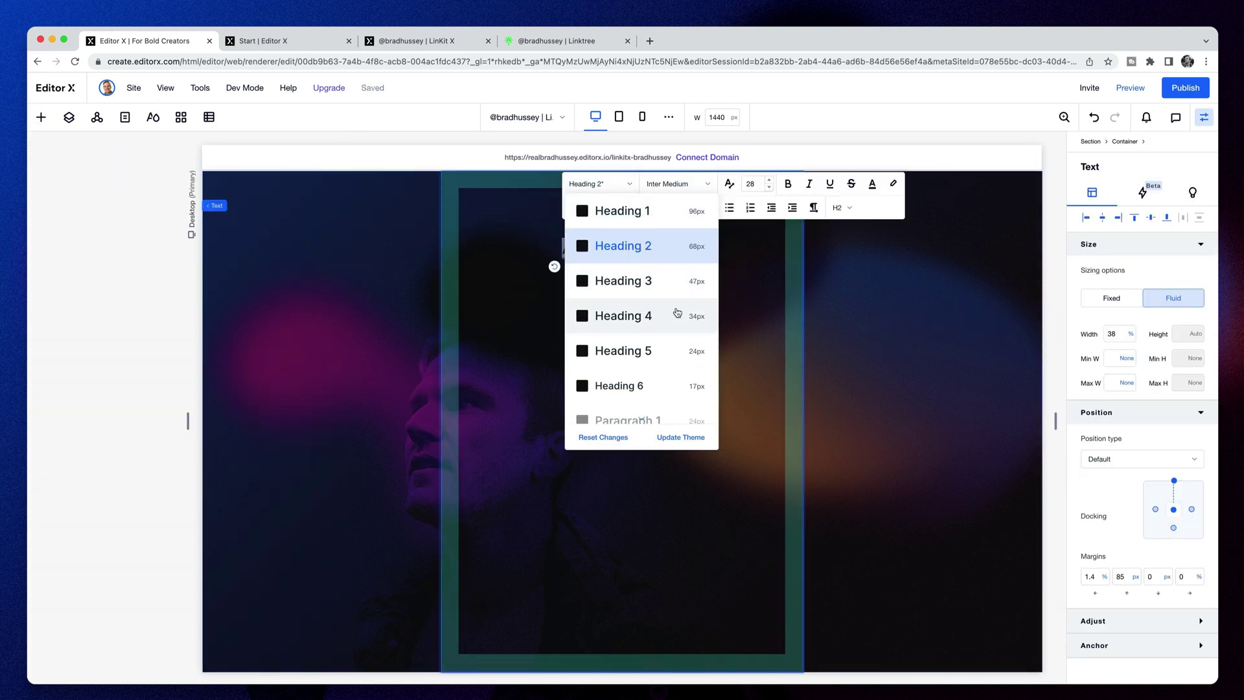
pyautogui.click(623, 352)
pyautogui.click(602, 184)
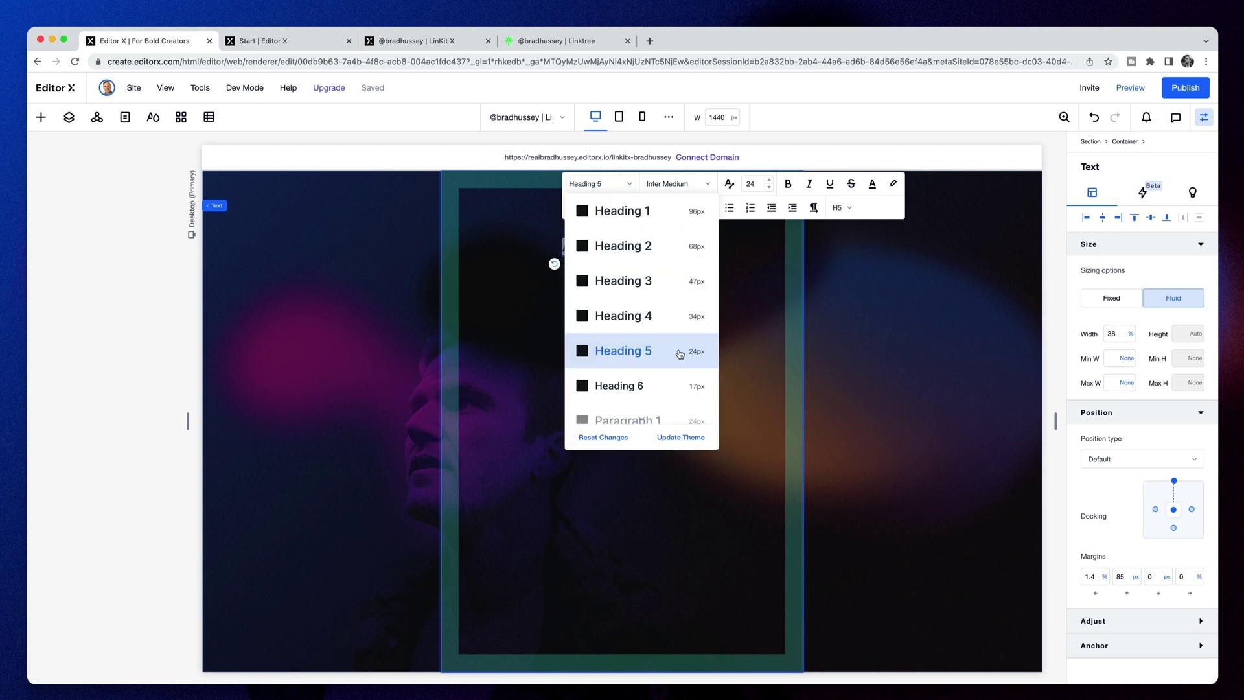
pyautogui.click(622, 383)
pyautogui.click(851, 208)
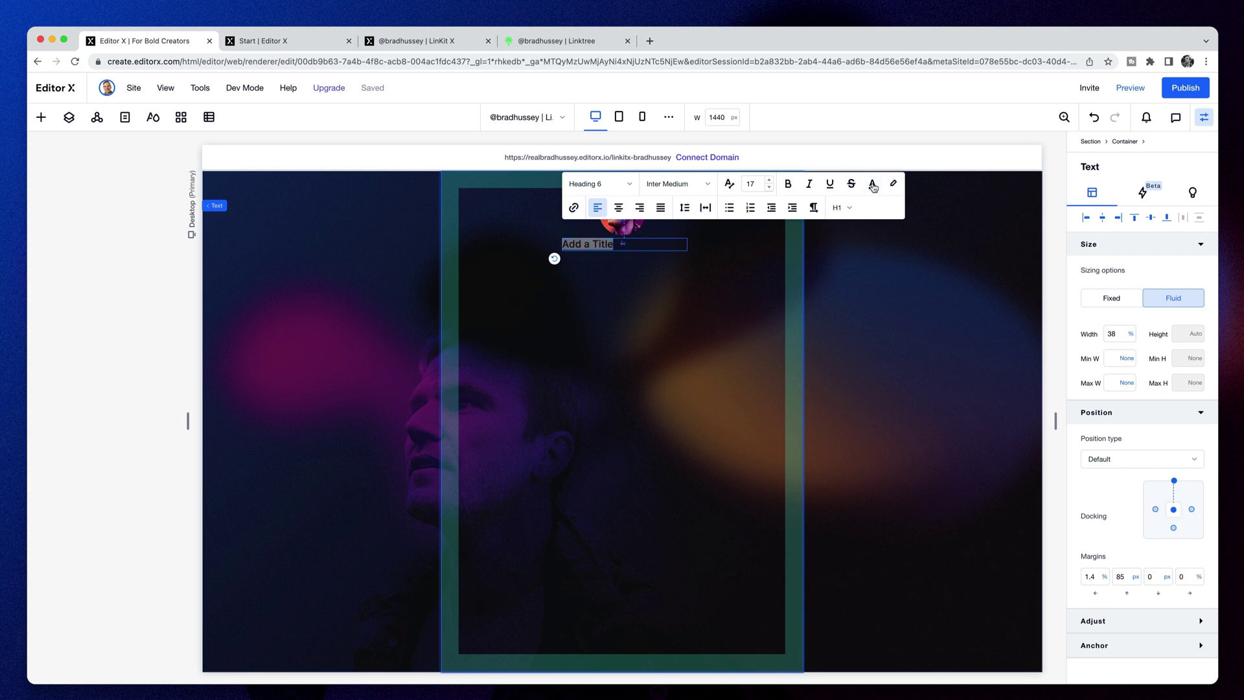
pyautogui.click(872, 184)
pyautogui.click(850, 374)
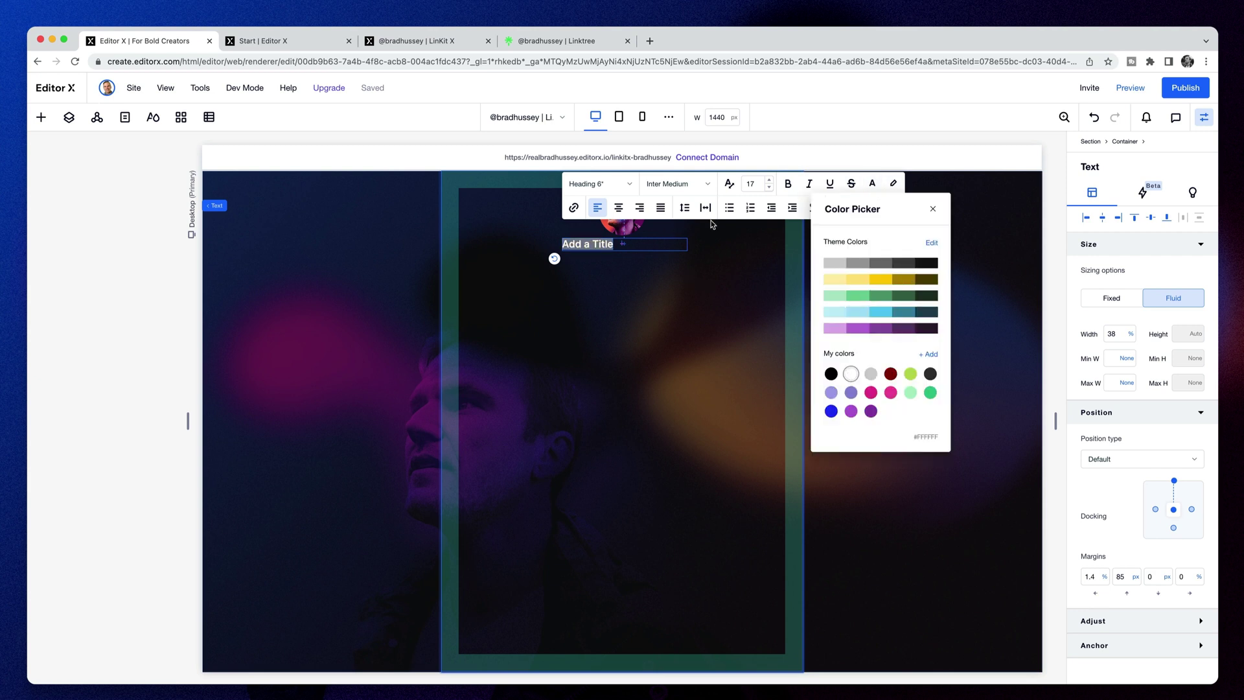
pyautogui.click(617, 207)
pyautogui.write('@bradhussey')
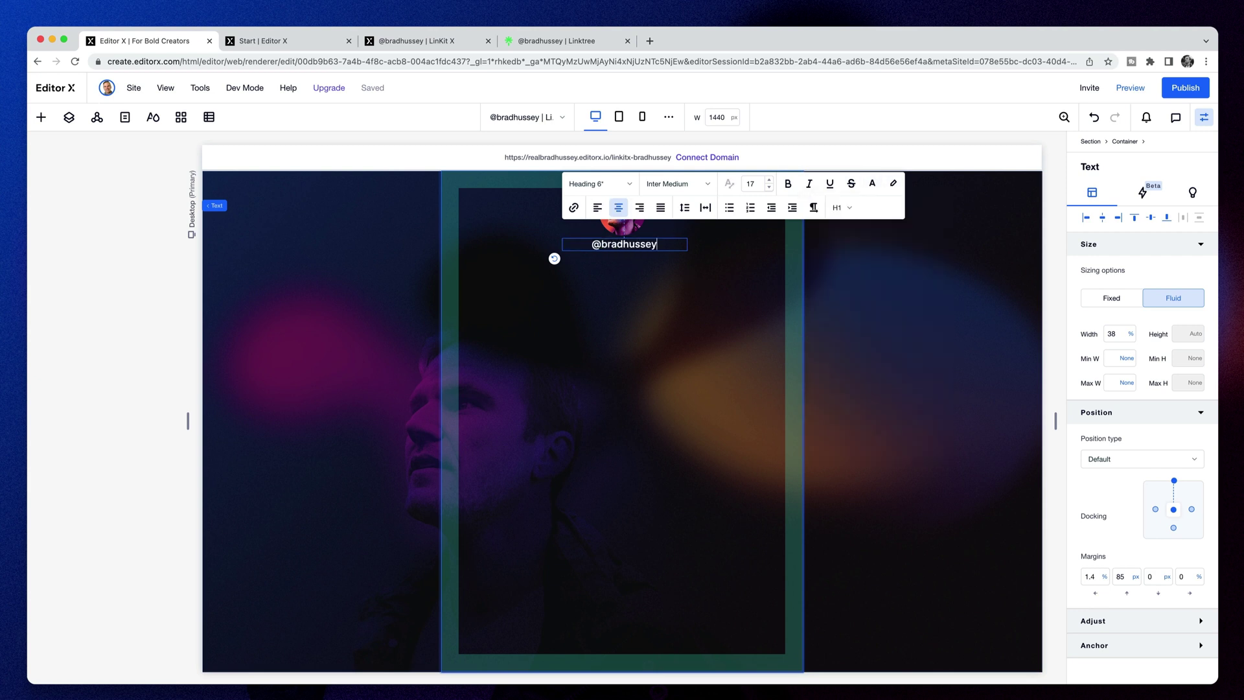
pyautogui.doubleClick(624, 245)
pyautogui.click(712, 257)
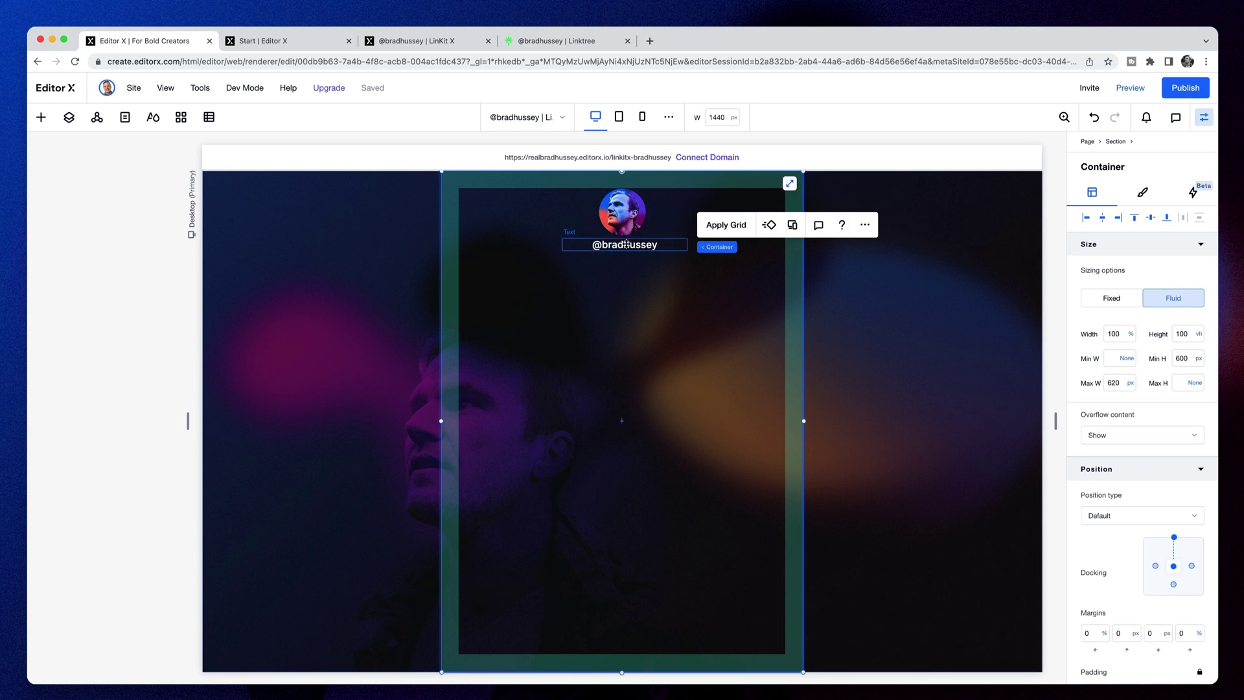
pyautogui.click(41, 116)
pyautogui.moveTo(165, 355); pyautogui.dragTo(628, 284)
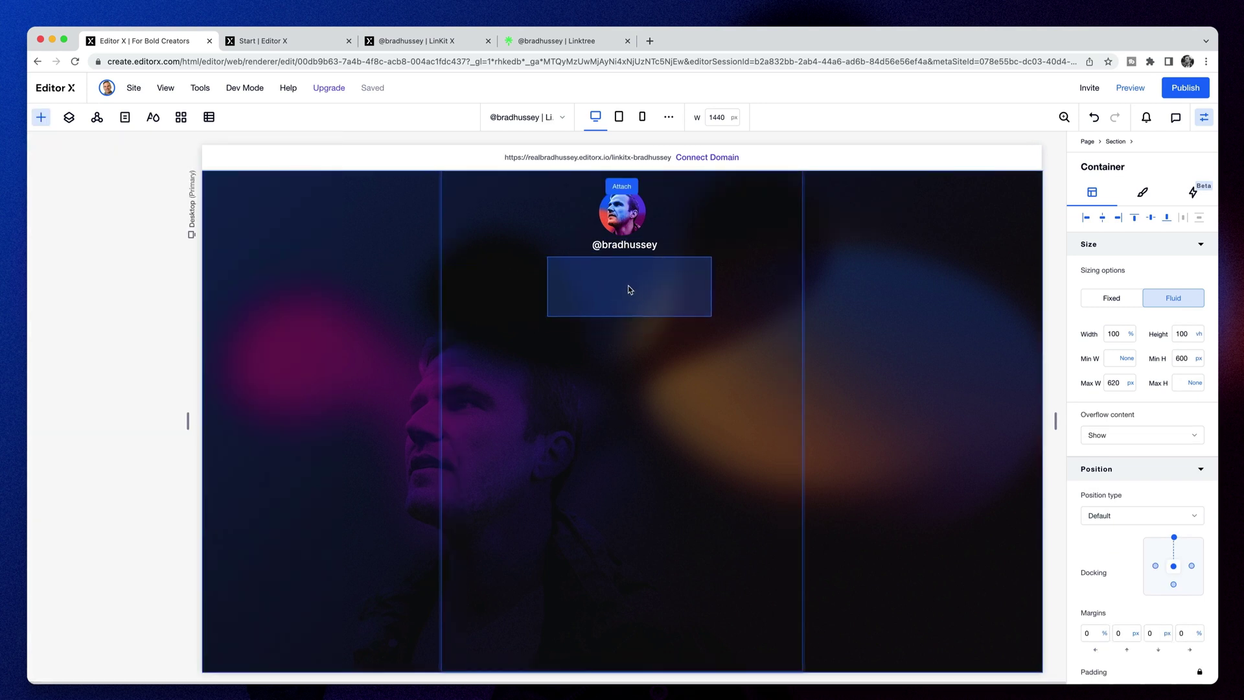
# Centre the new tagline paragraph and dock its box to the left edge.
pyautogui.click(569, 225)
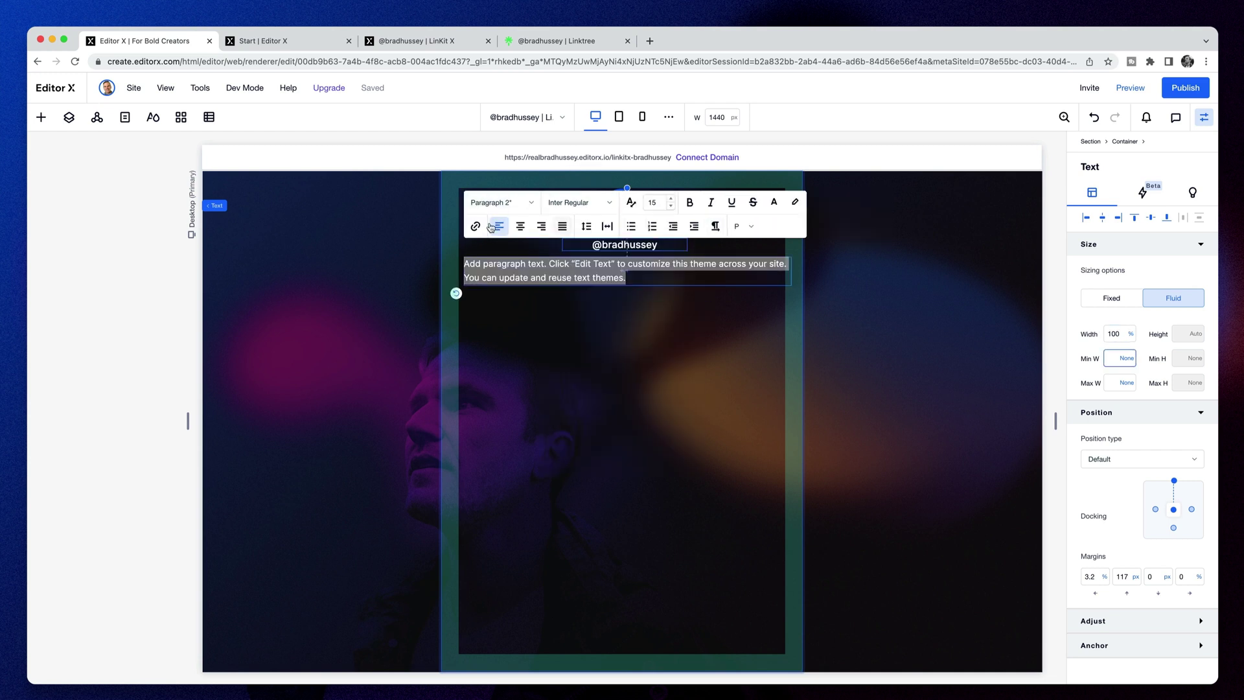
pyautogui.click(520, 227)
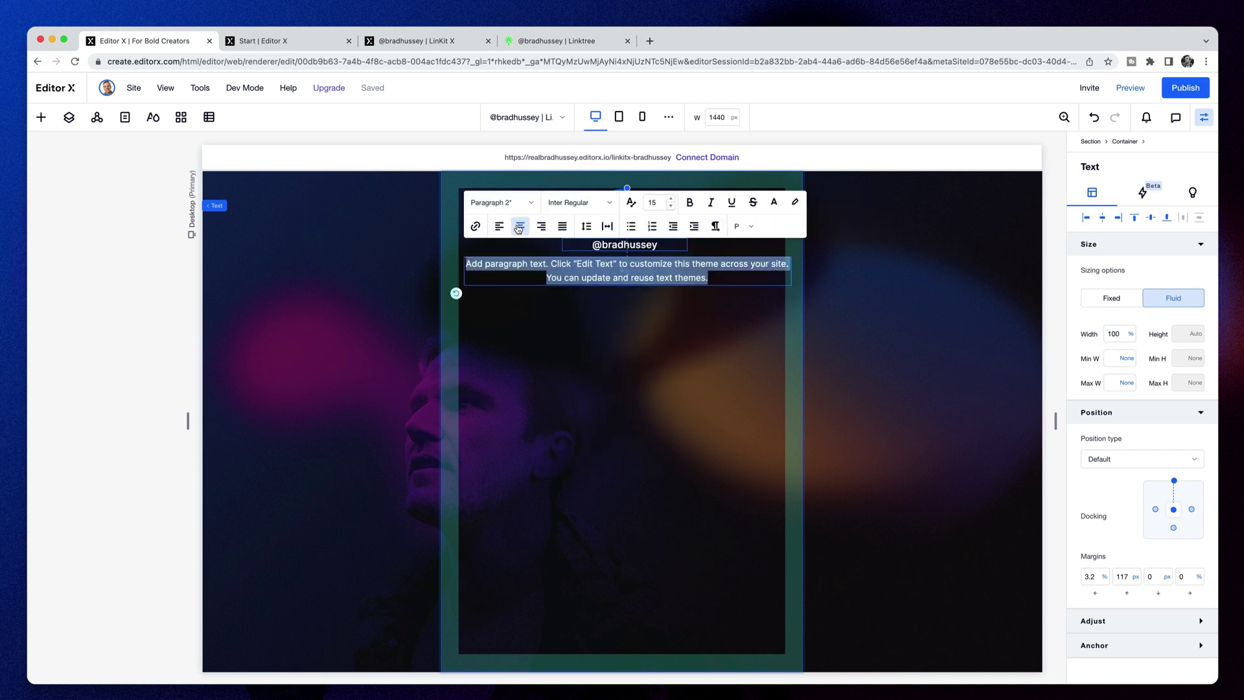
pyautogui.click(1105, 218)
pyautogui.click(625, 245)
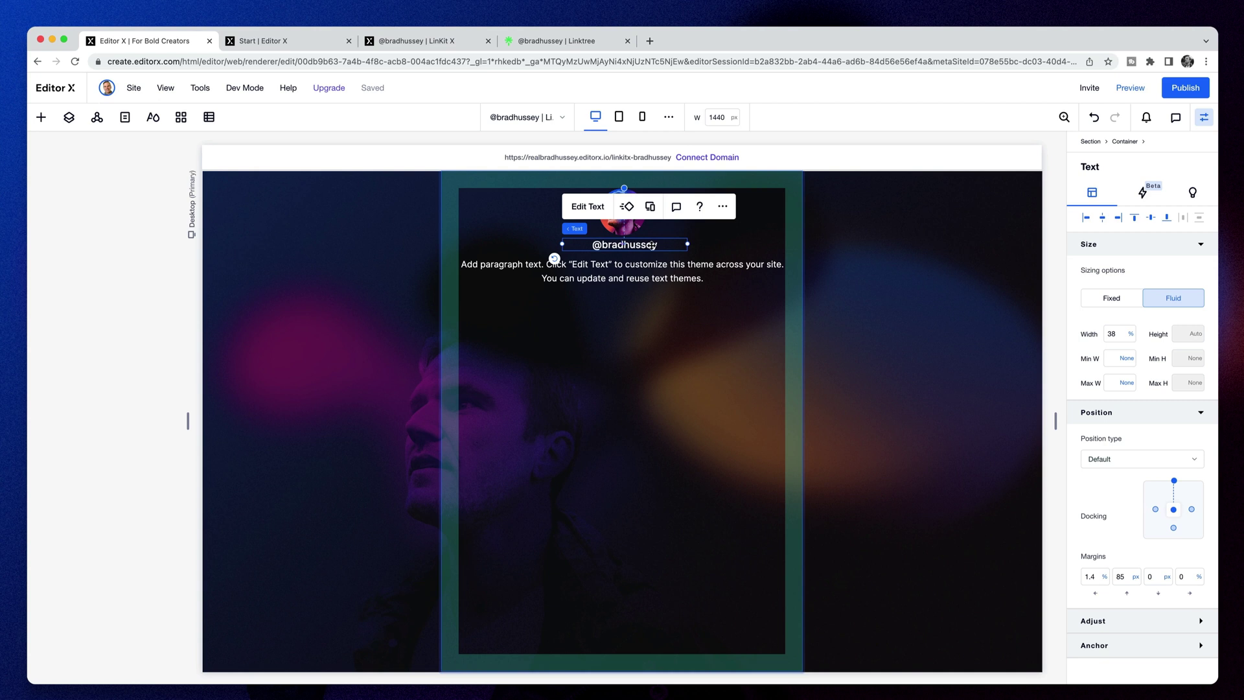
pyautogui.click(1113, 334)
pyautogui.write('00')
pyautogui.press('Return')
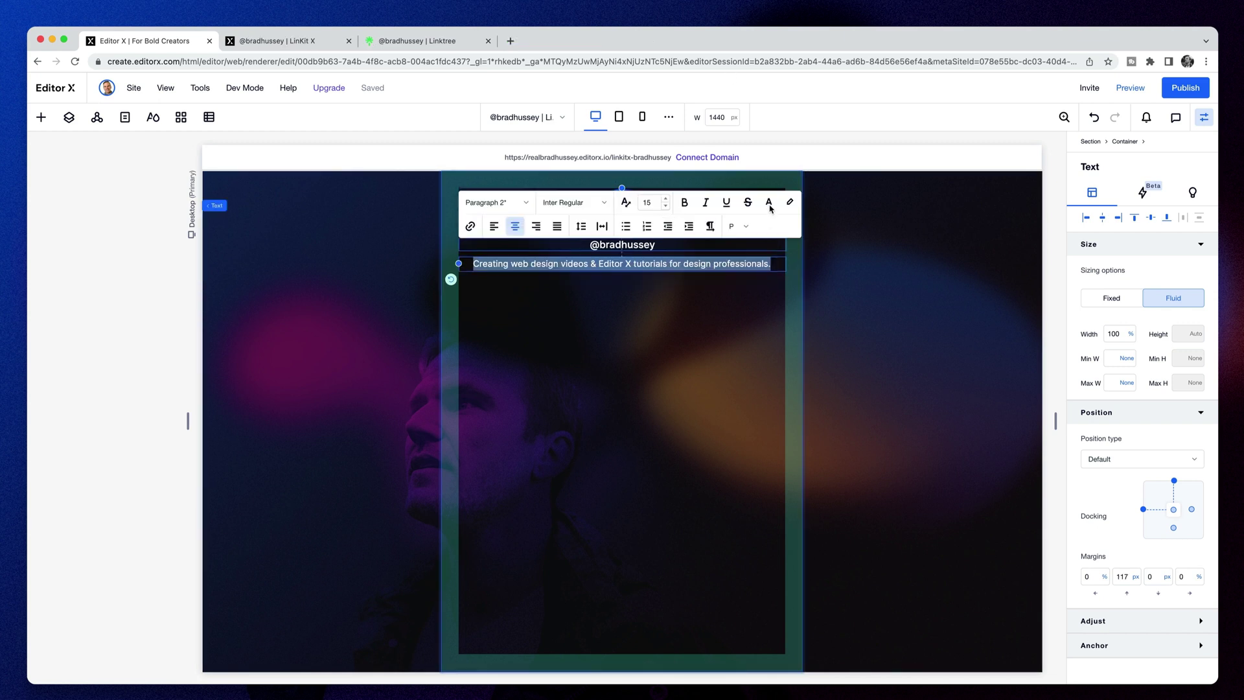
pyautogui.click(770, 204)
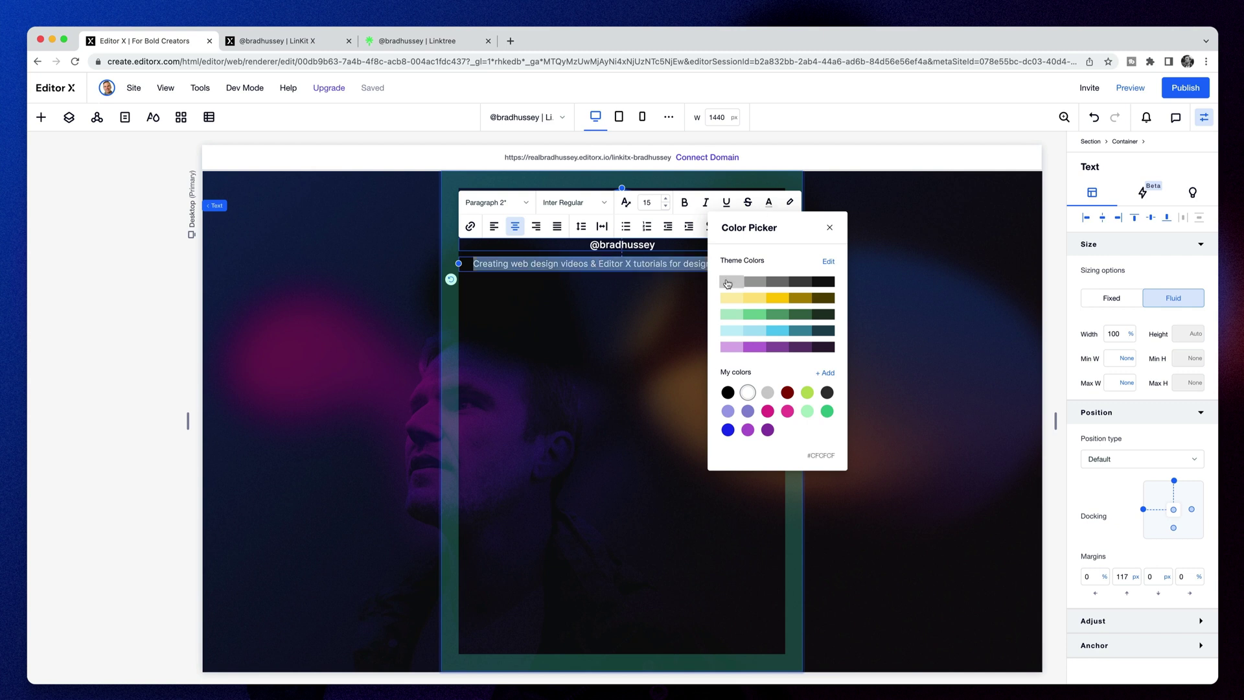
# Stack the photo, handle and tagline with 10 px spacing, then return to Linktree.
pyautogui.click(481, 302)
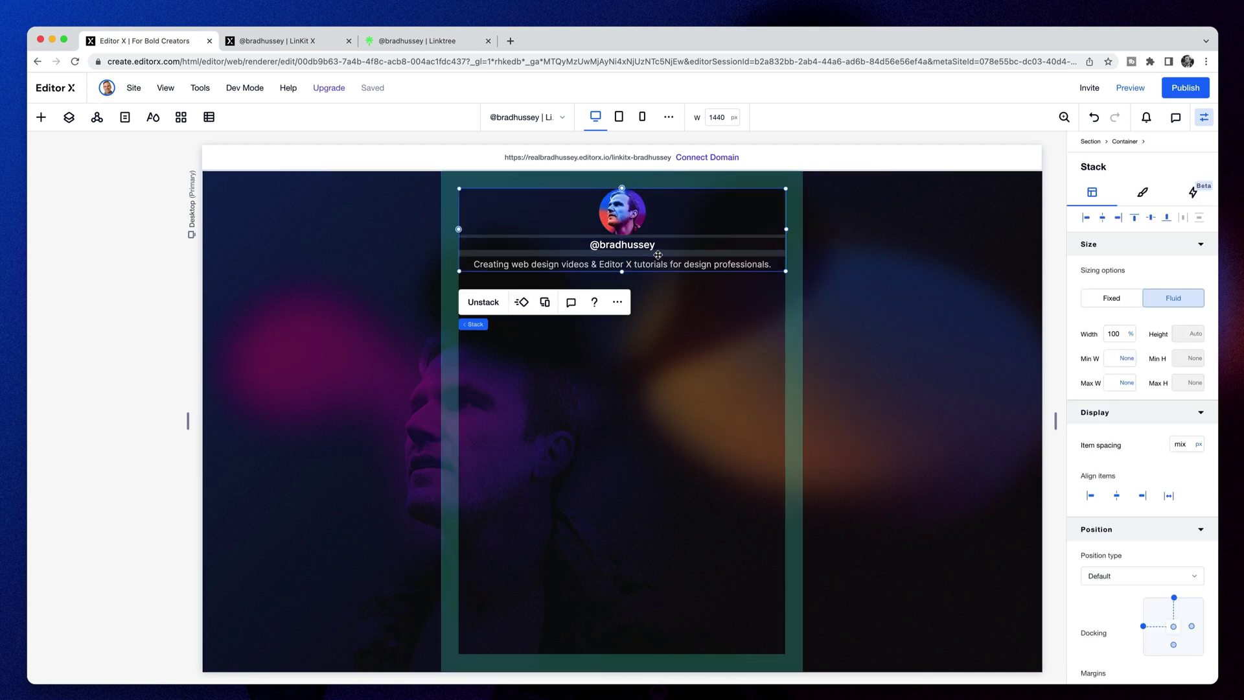
pyautogui.click(1179, 444)
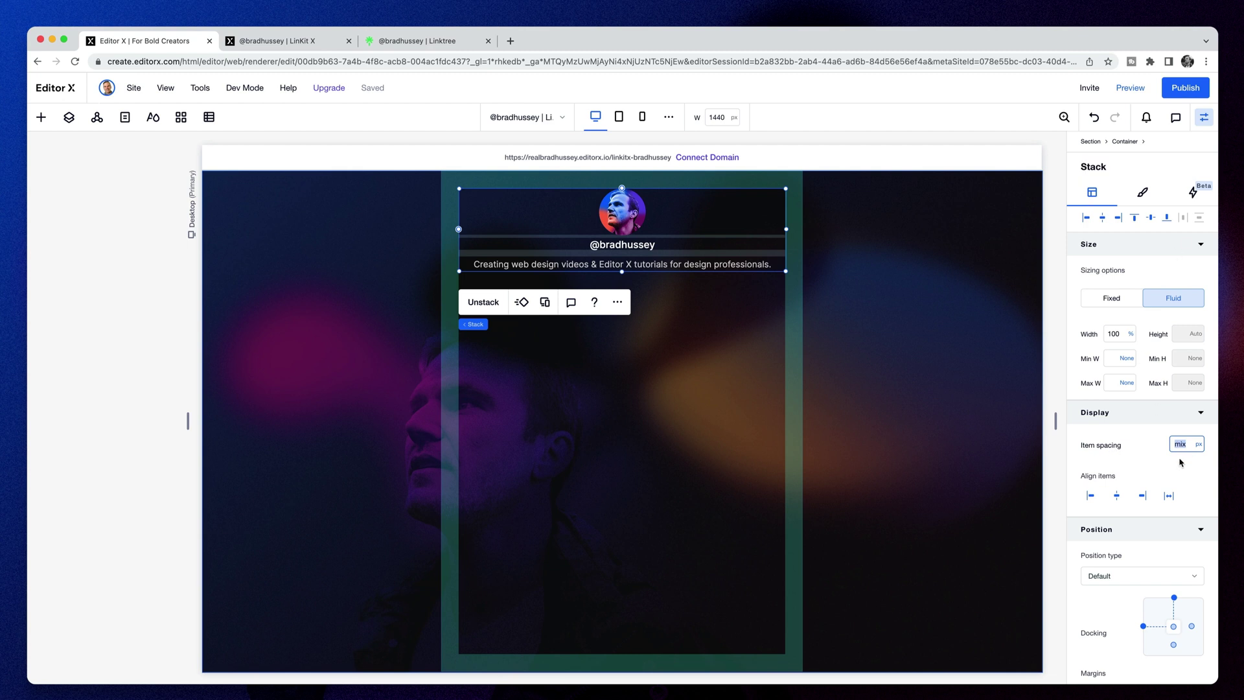
pyautogui.write('0')
pyautogui.press('Return')
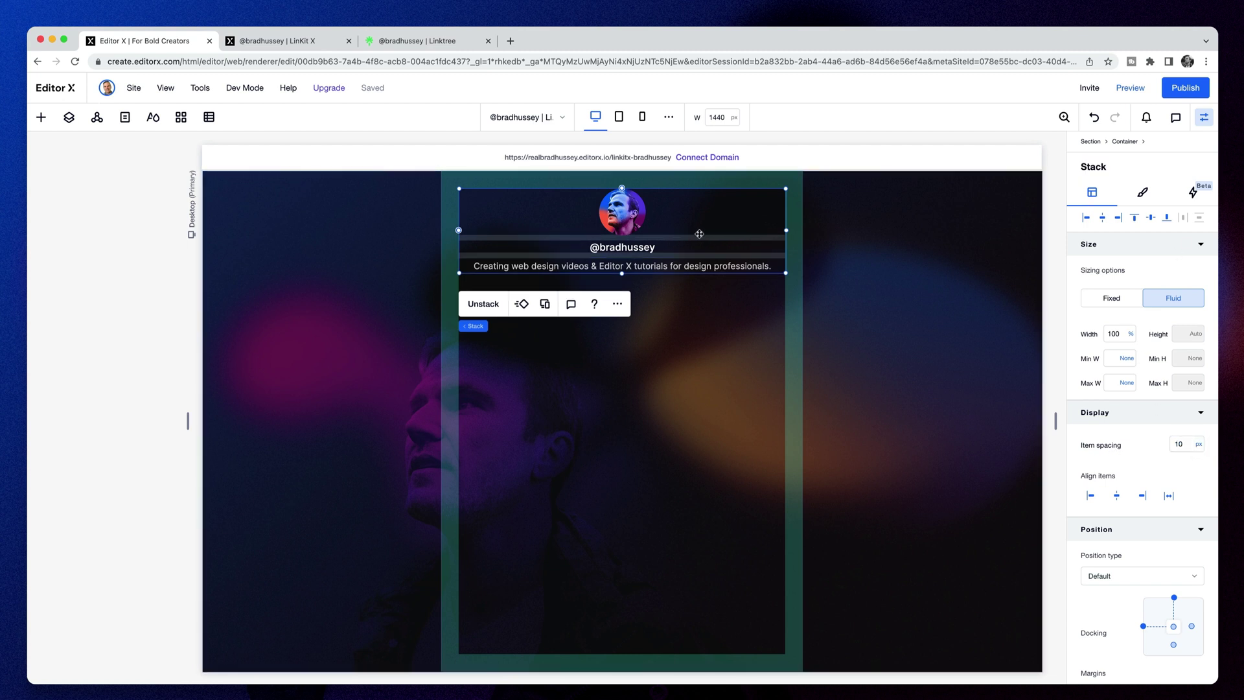
pyautogui.click(625, 285)
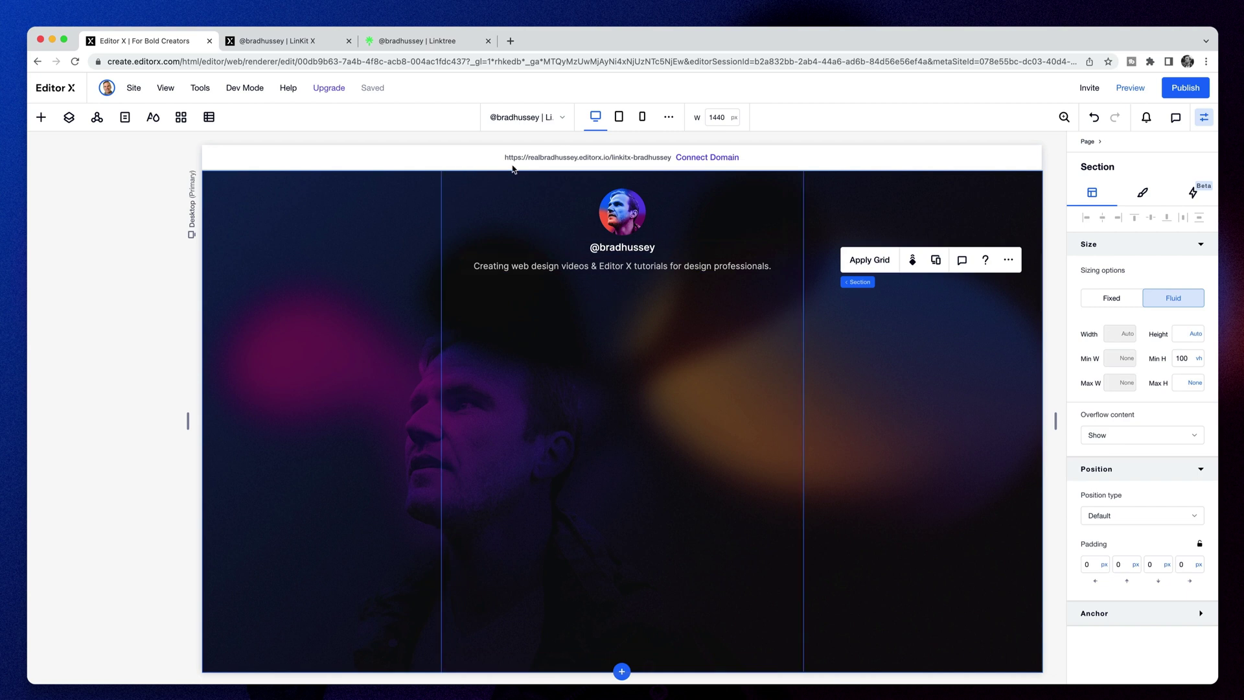
pyautogui.click(416, 41)
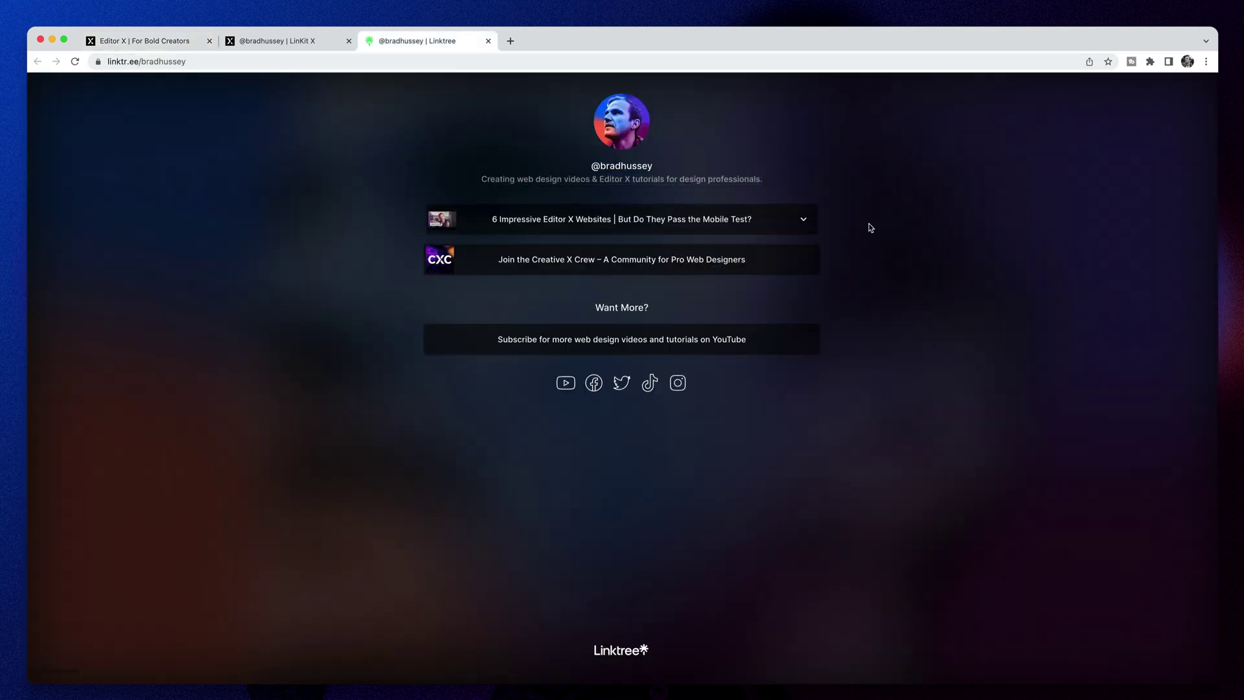
# Expand and collapse the first link's video, then go to the Creative X Uploads playlist.
pyautogui.click(812, 222)
pyautogui.click(812, 212)
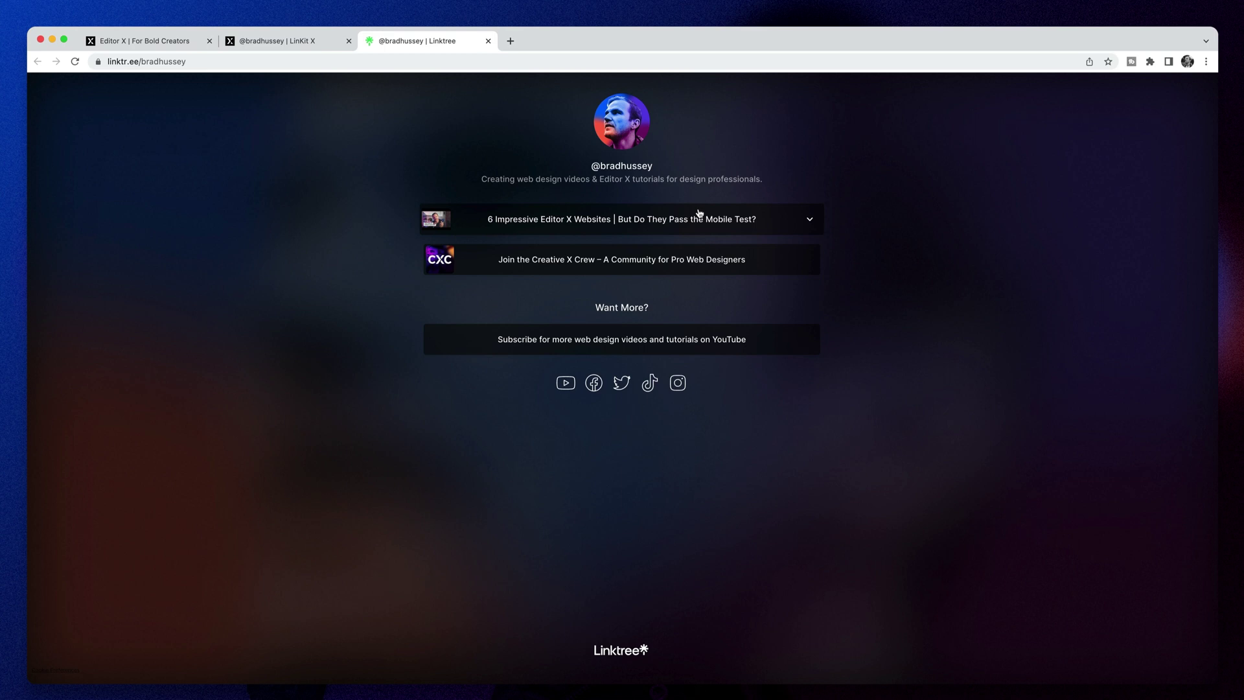
pyautogui.click(145, 41)
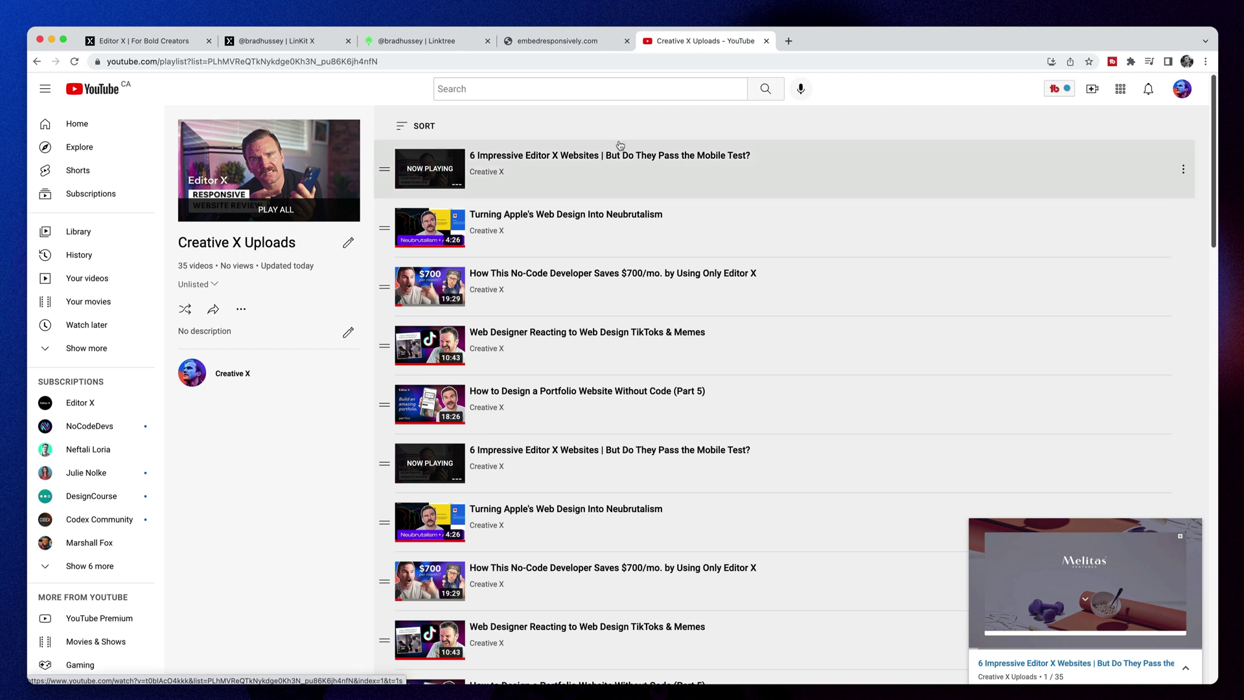
# Reload Embed Responsively and select its sample YouTube Page URL.
pyautogui.click(575, 42)
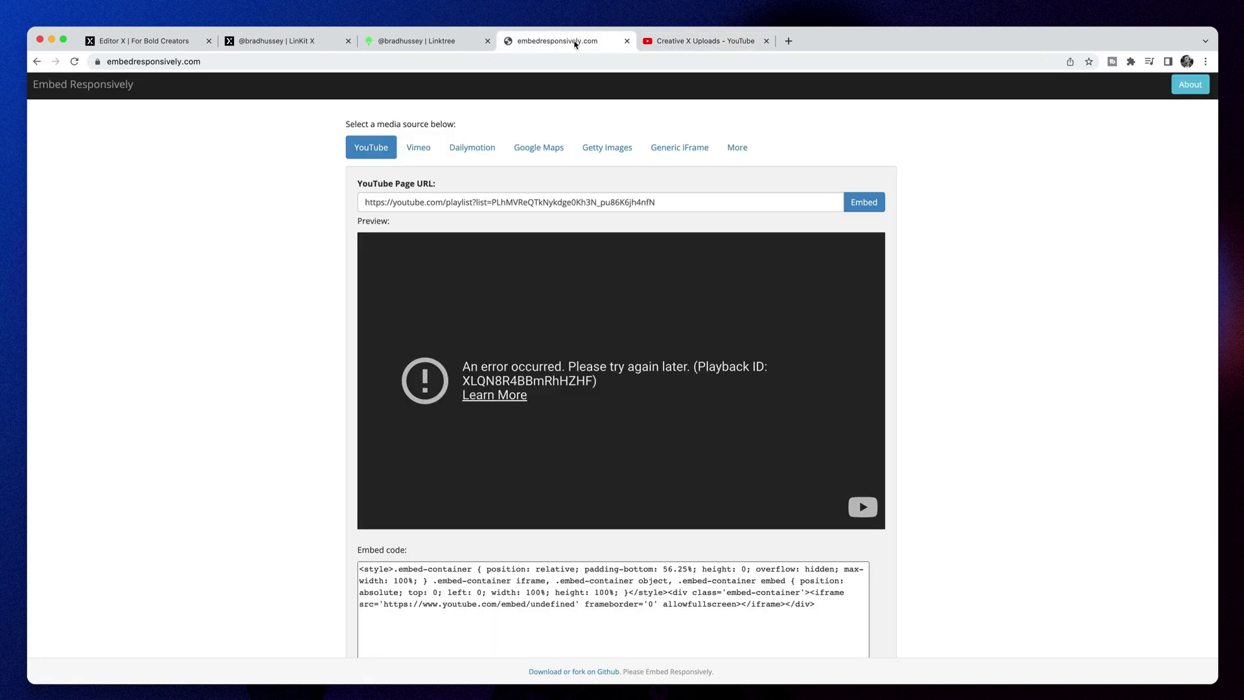
pyautogui.press('super+r')
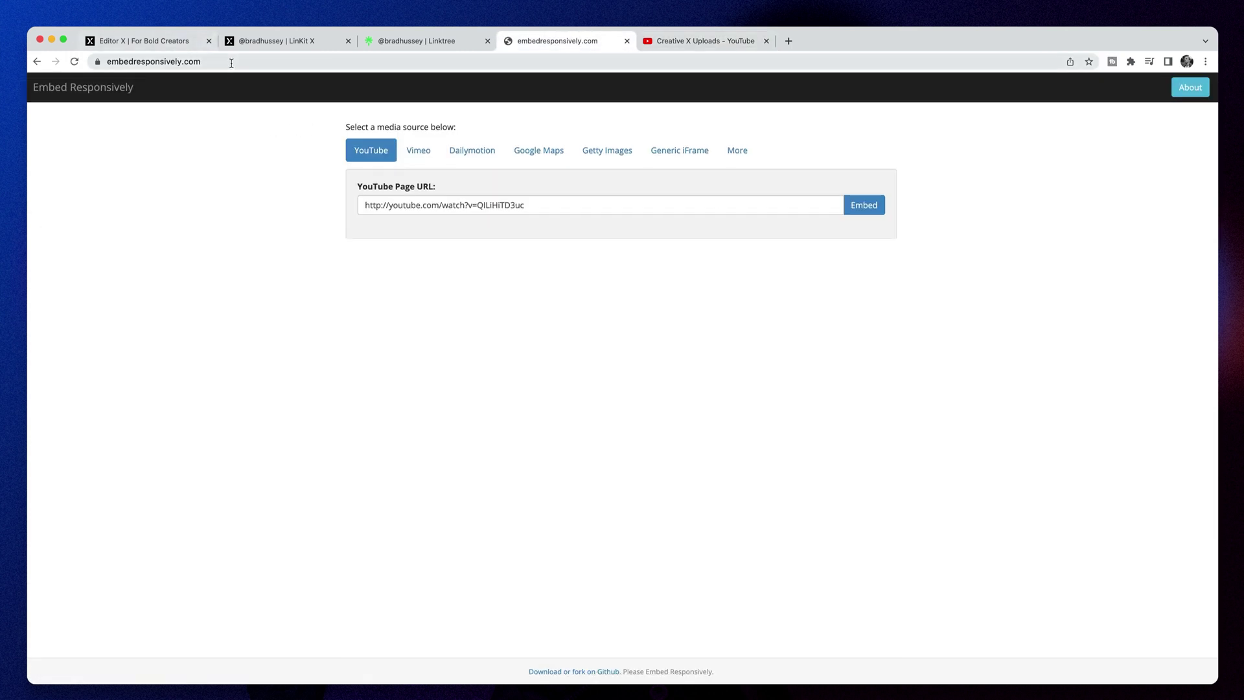
pyautogui.click(230, 62)
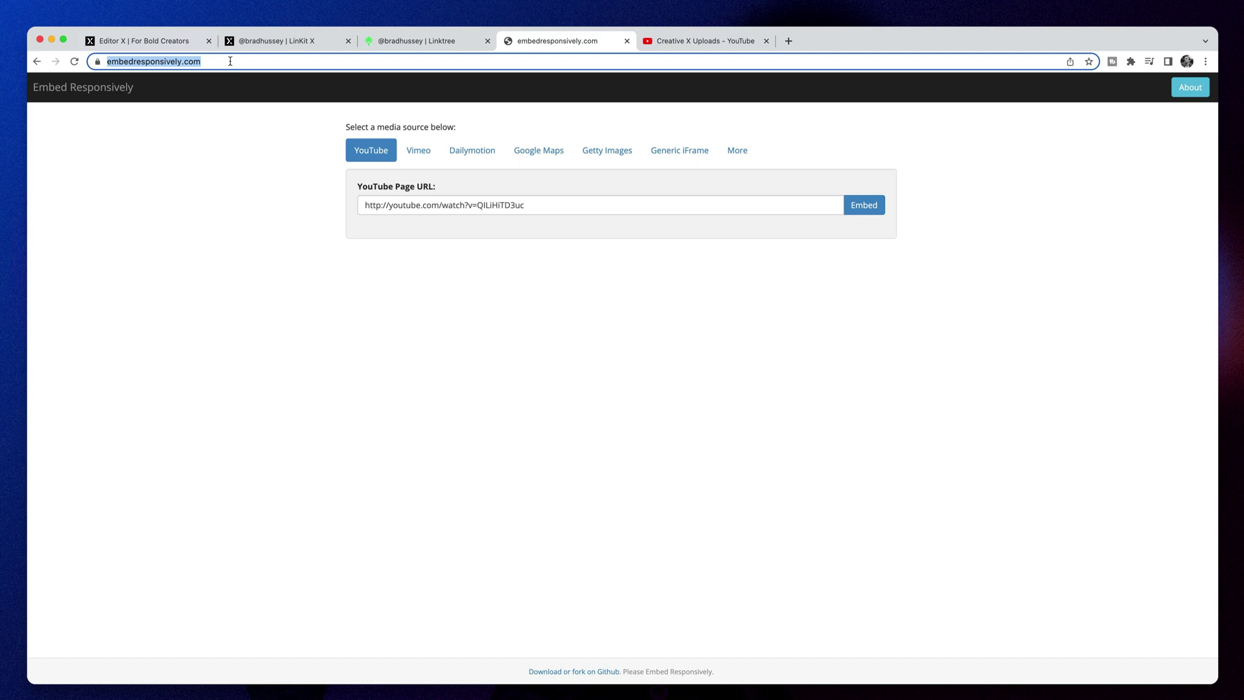
pyautogui.click(479, 208)
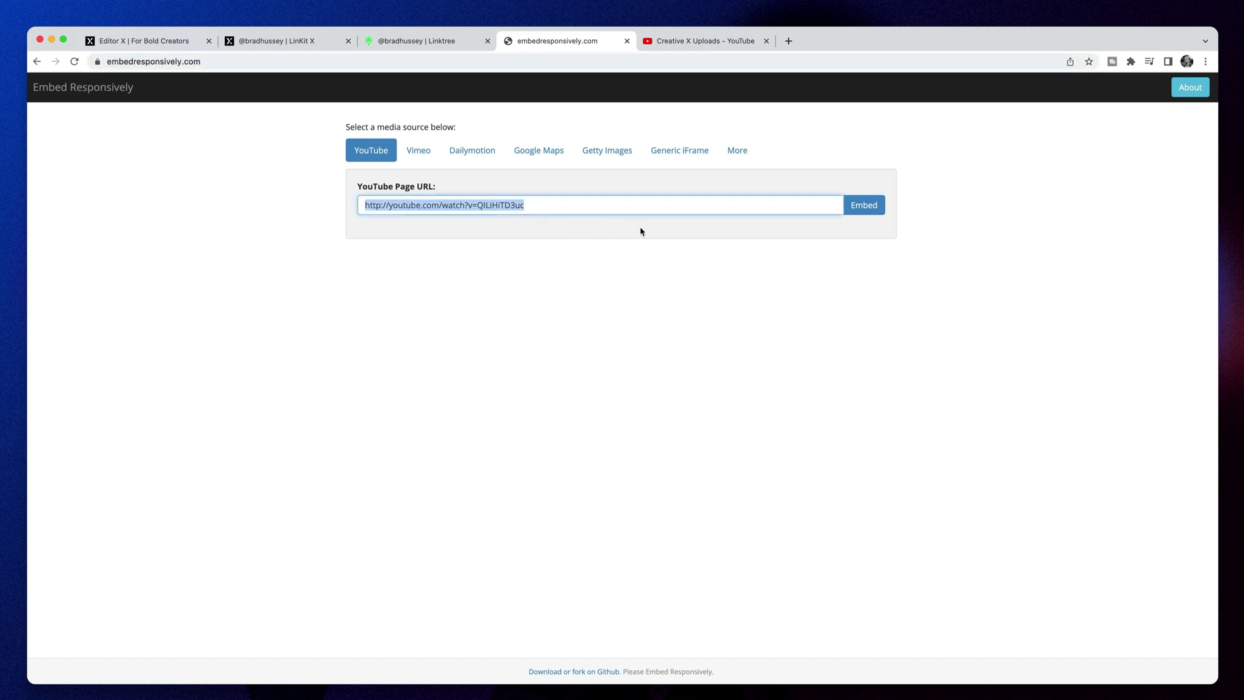
pyautogui.click(700, 204)
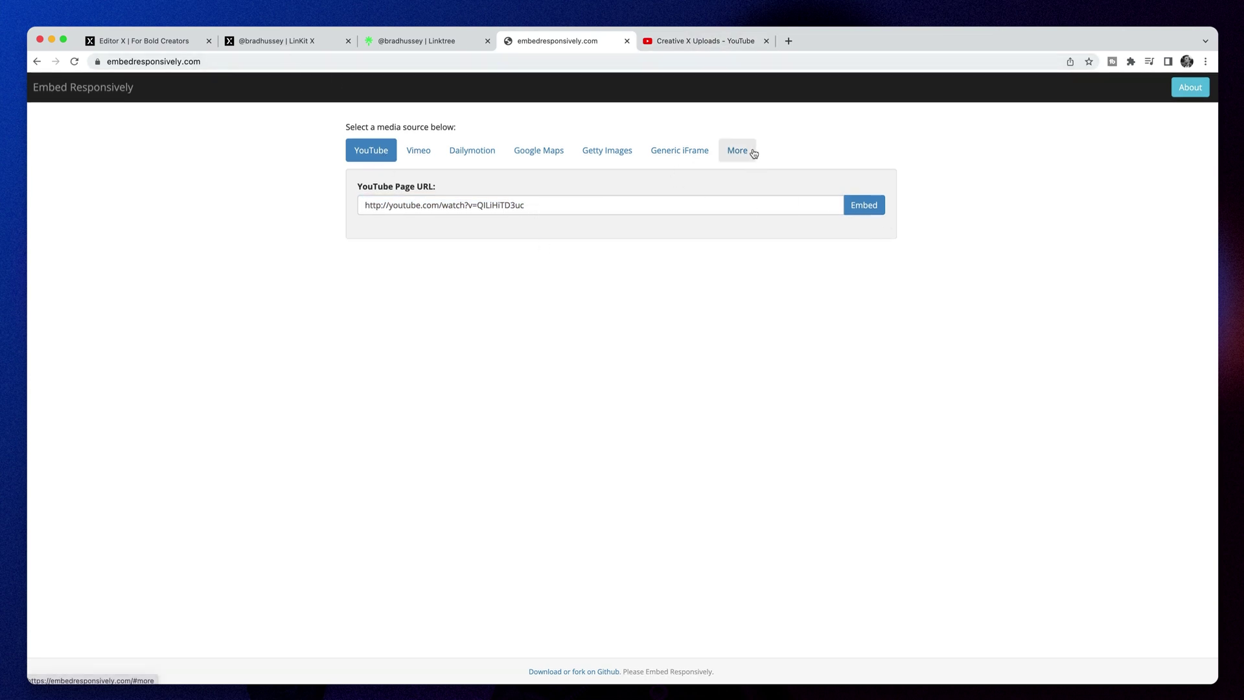
# Paste the Creative X Uploads playlist share link into YouTube Page URL and generate the embed code.
pyautogui.click(575, 204)
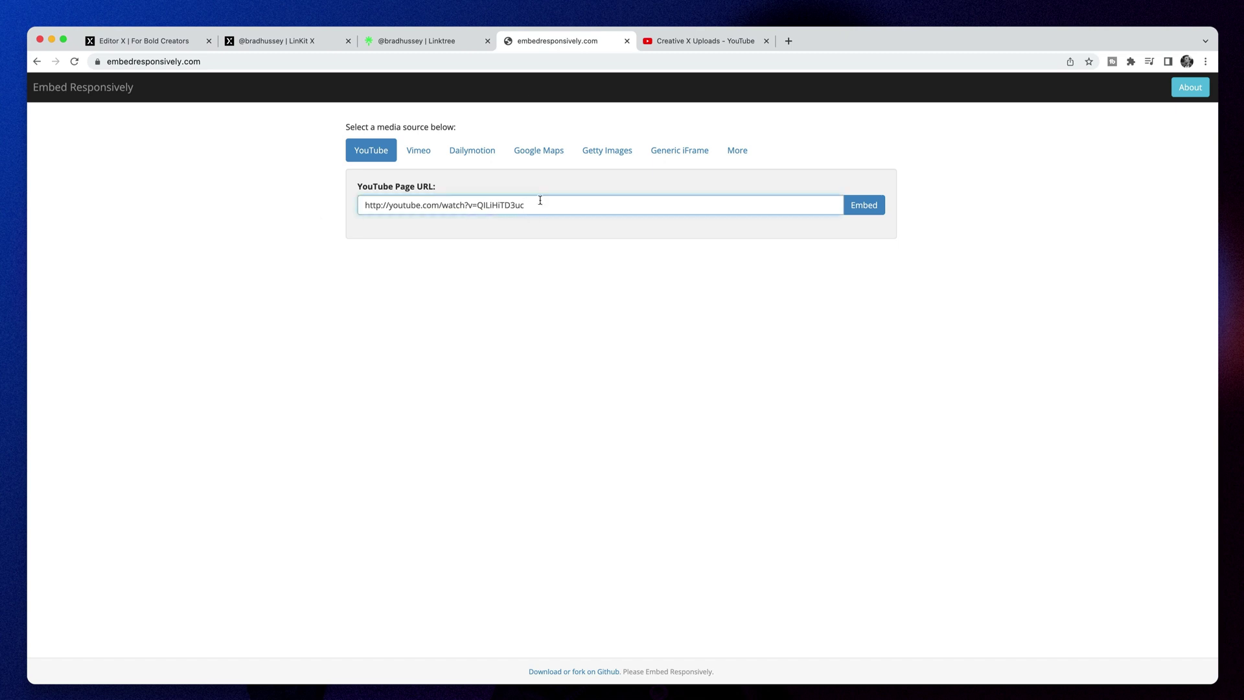
pyautogui.press('super+a')
pyautogui.press('super+v')
pyautogui.tripleClick(494, 205)
pyautogui.click(682, 40)
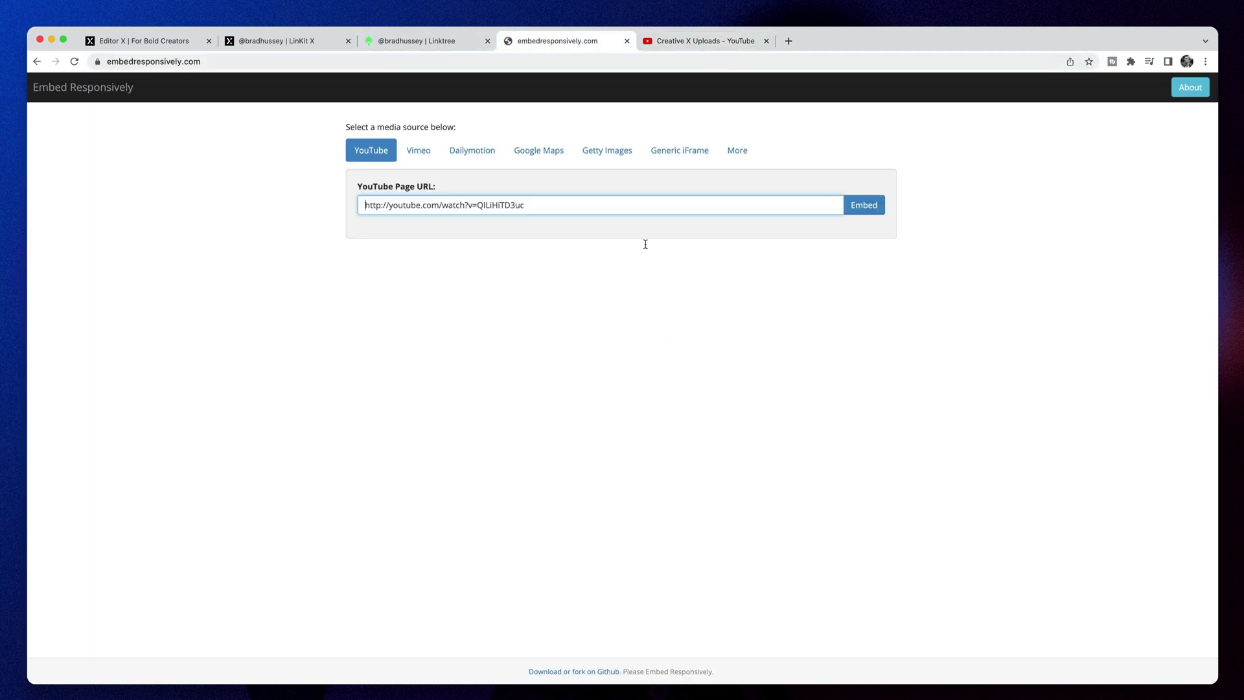
pyautogui.write('https://youtube.com/playlist?list=PLhMVReQTkNykdge0Kh3N_pu86K6jh4nfN')
pyautogui.click(864, 205)
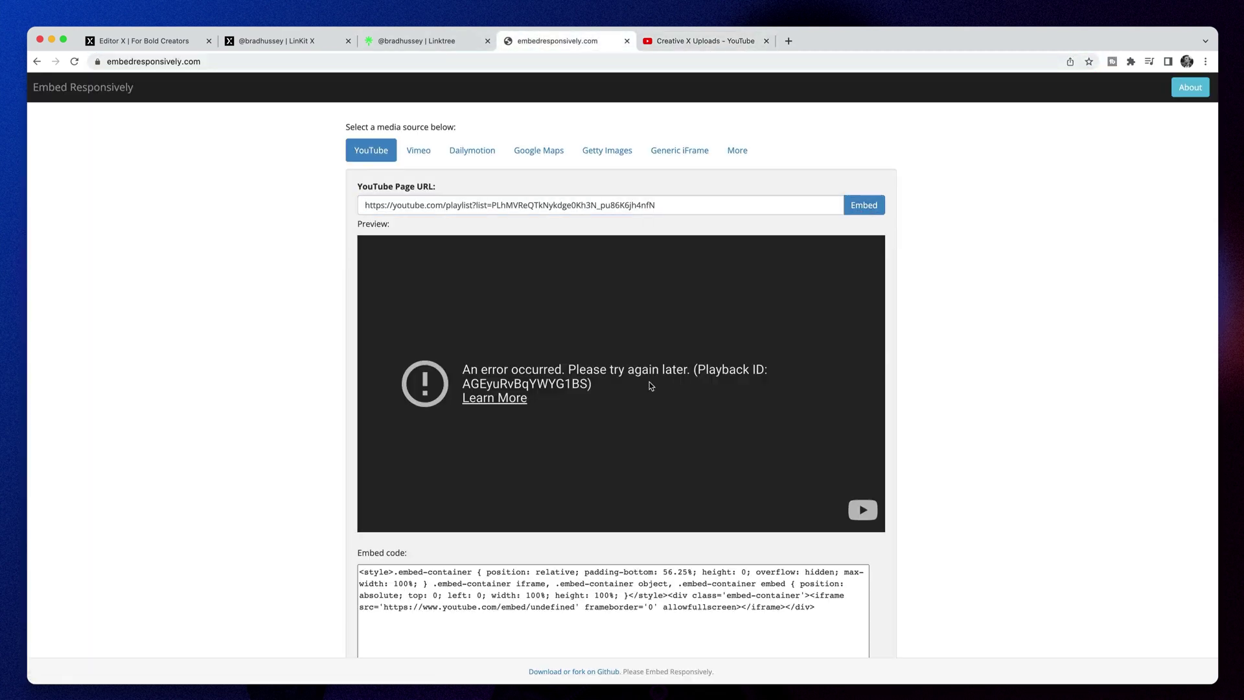
pyautogui.scroll(-2, 650, 385)
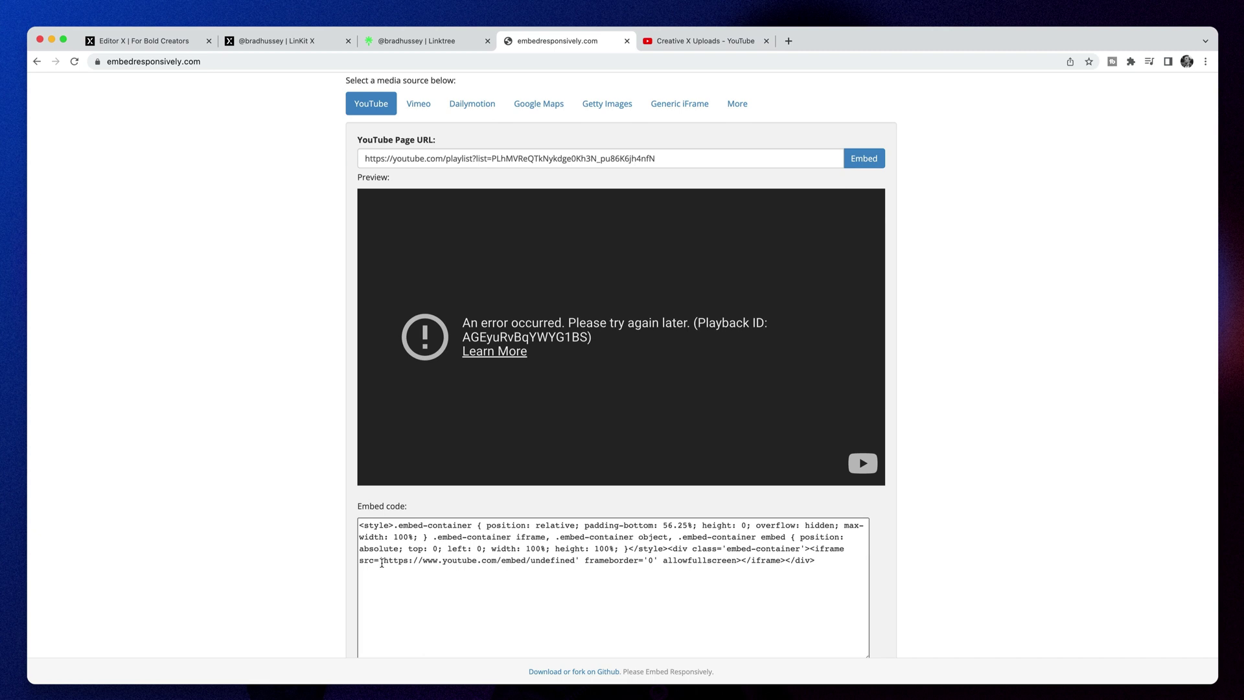
pyautogui.moveTo(381, 561); pyautogui.dragTo(564, 560)
# Replace the embed code's 'undefined' src with the playlist's youtube.com/embed/videoseries?list=… address.
pyautogui.click(540, 567)
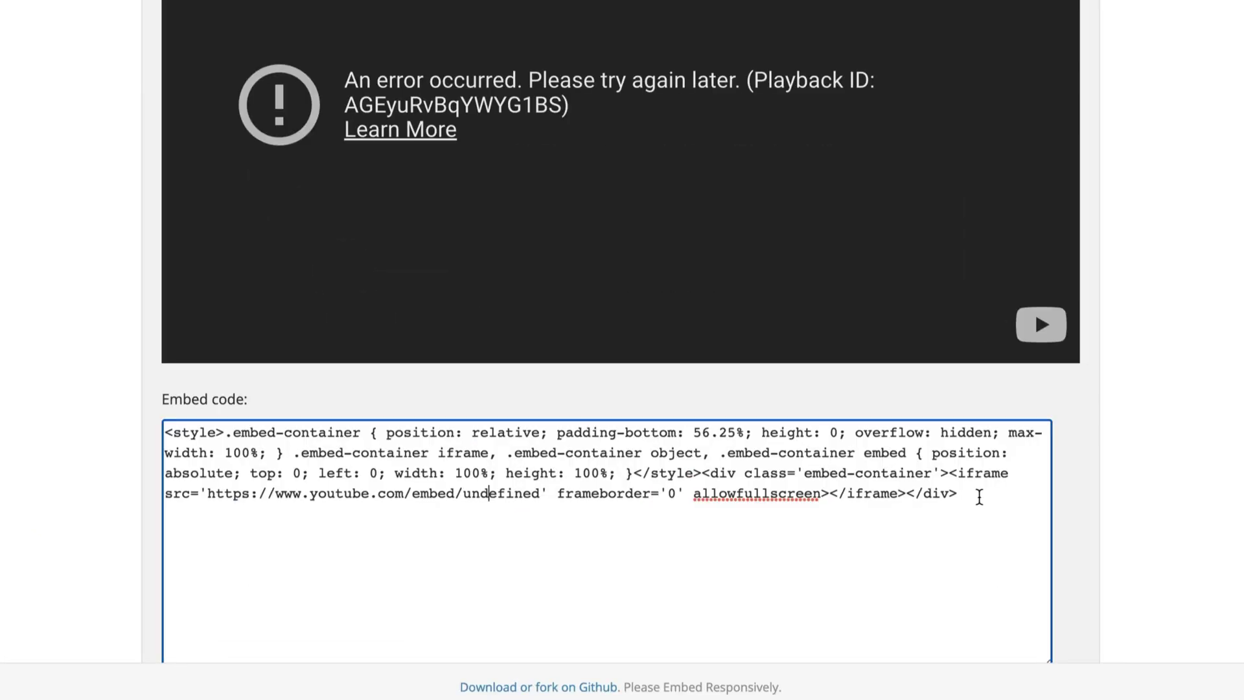
pyautogui.press('super+a')
pyautogui.moveTo(210, 494); pyautogui.dragTo(508, 513)
pyautogui.click(541, 493)
pyautogui.press('BackSpace')
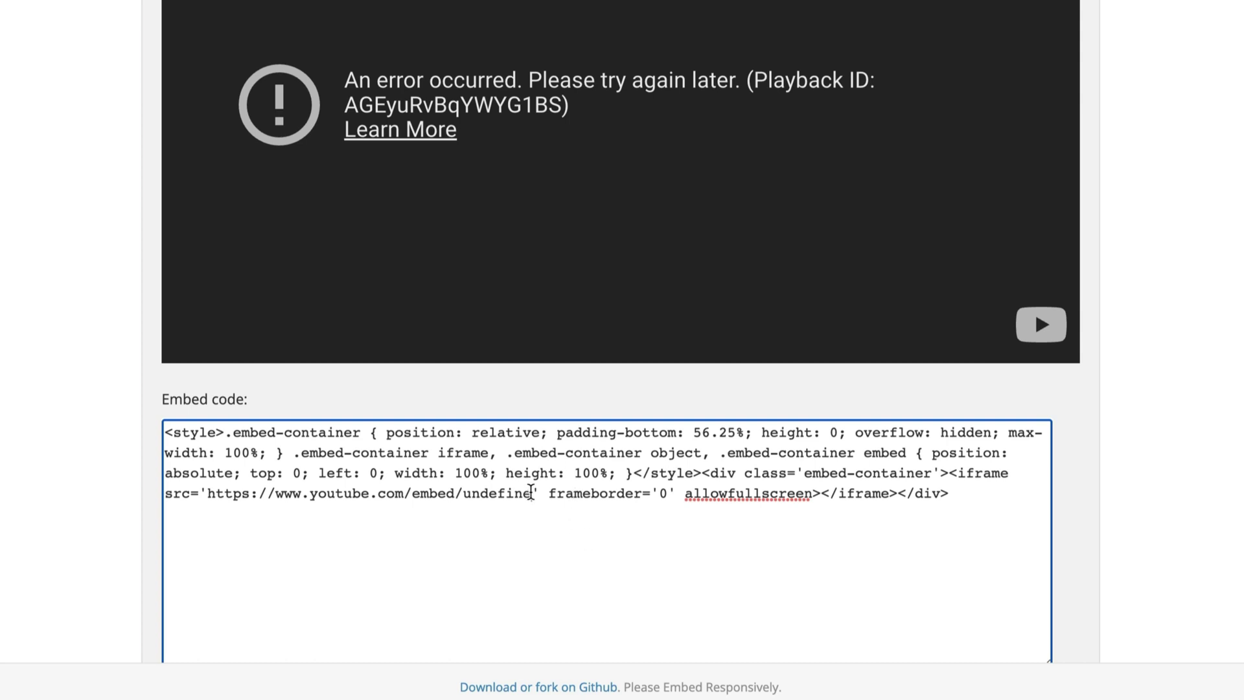
pyautogui.moveTo(533, 494); pyautogui.dragTo(211, 493)
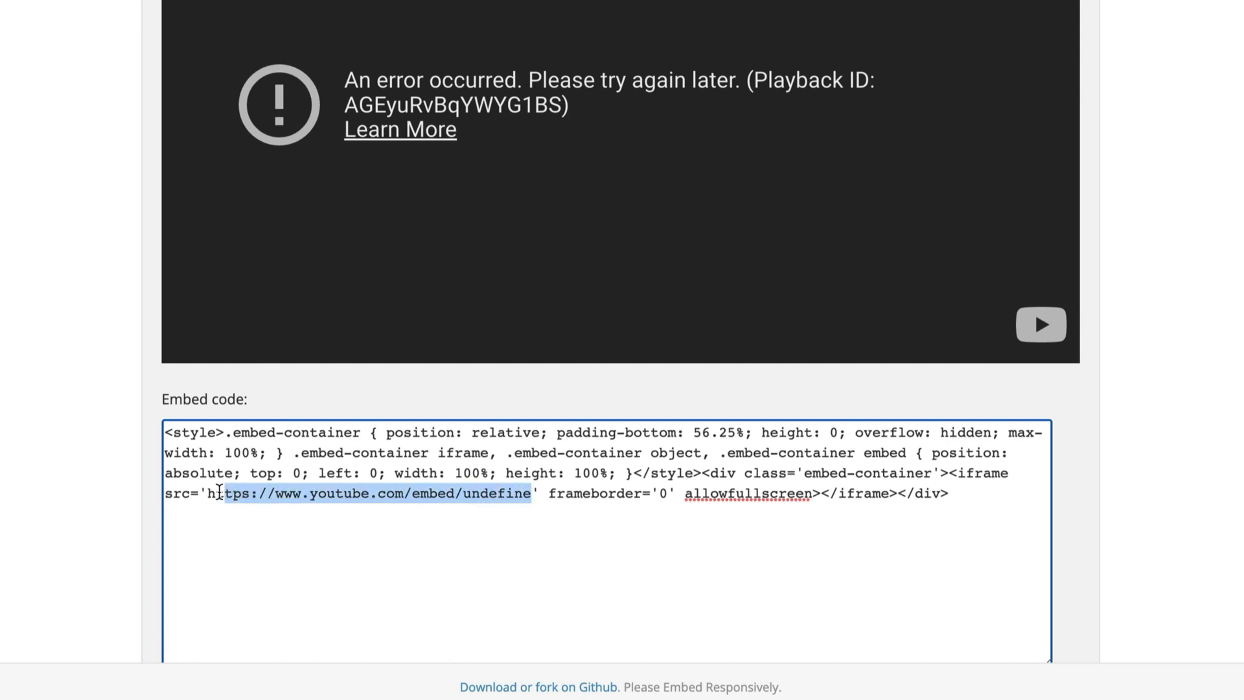
pyautogui.write('https://www.youtube.com/embed/videoseries?list=PLhMVReQTkNykdge0Kh3N_pu86K6jh4nfN')
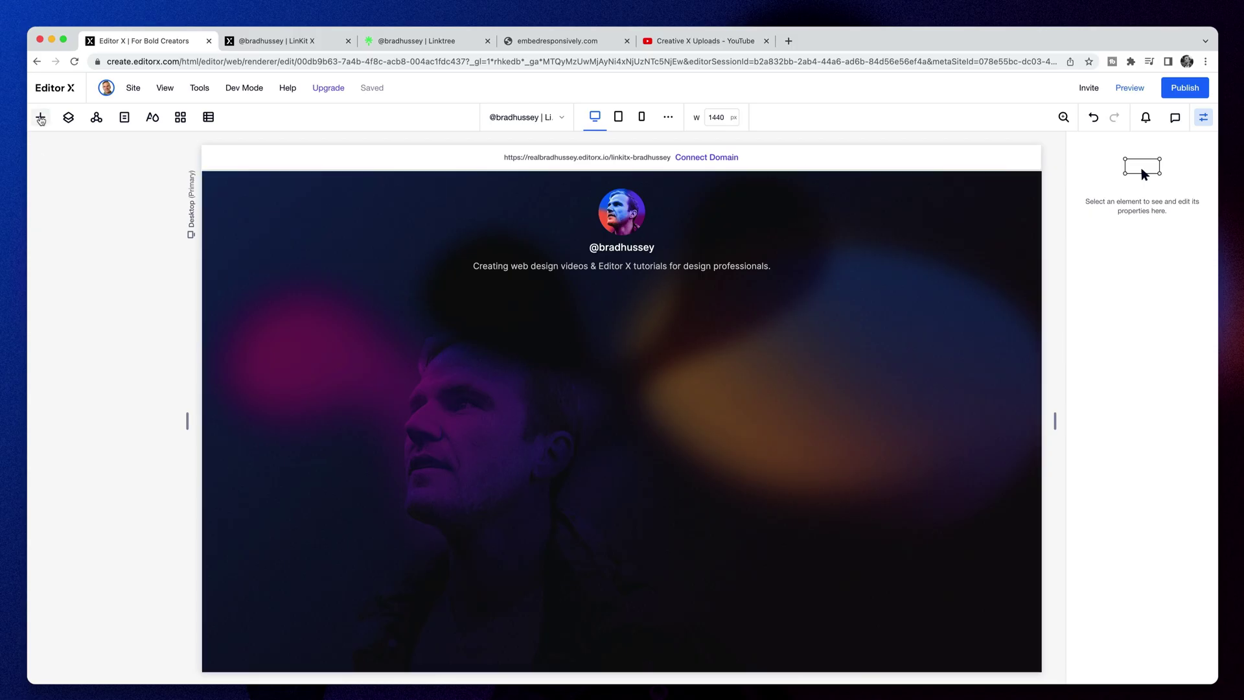
# Add an iframe below the profile text and apply the pasted playlist embed code.
pyautogui.click(40, 117)
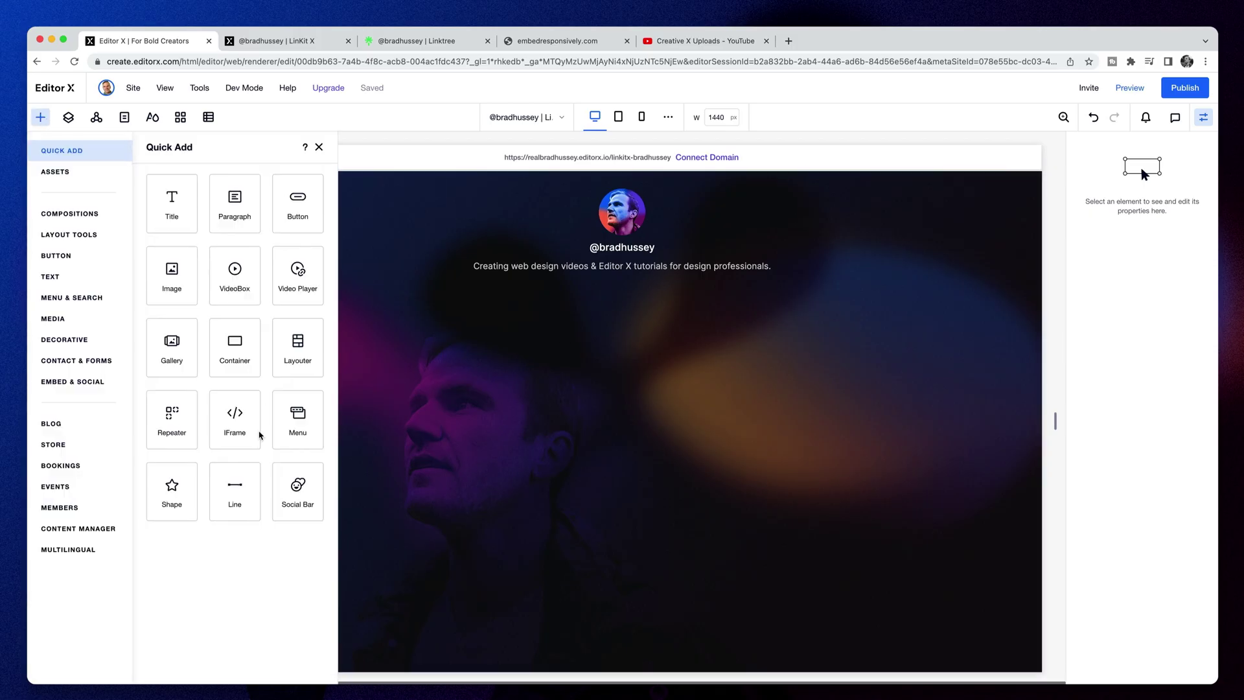
pyautogui.click(293, 416)
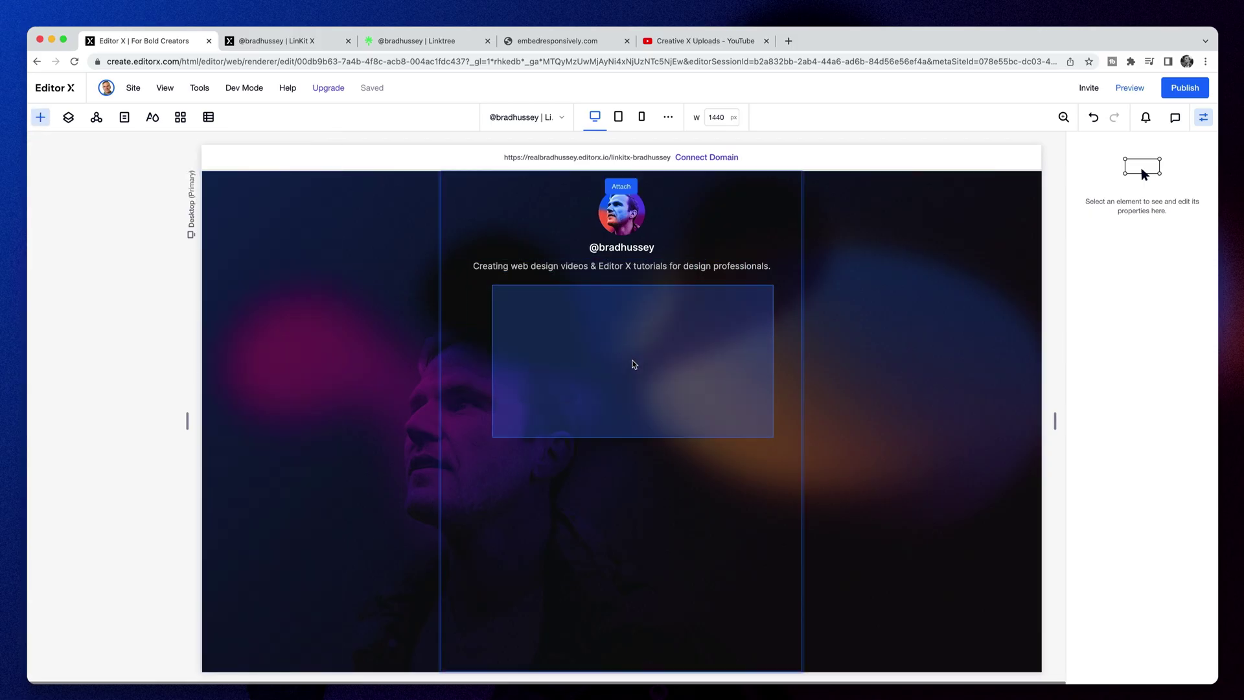
pyautogui.click(623, 317)
pyautogui.click(510, 260)
pyautogui.click(303, 440)
pyautogui.write("<style>.embed-container { position: relative; padding-bottom: 56.25%; height: 0; overflow: hidden; max-width: 100%; } .embed-container iframe, .embed-container object, .embed-container embed { position: absolute; top: 0; left: 0; width: 100%; height: 100%; } </style><div class='embed-container'><iframe src='https://www.youtube.com/embed/videoseries?list=PLhMVReQTkNykdge0Kh3N_pu86K6jh4nfN' frameborder='0' allowfullscreen></iframe></div>")
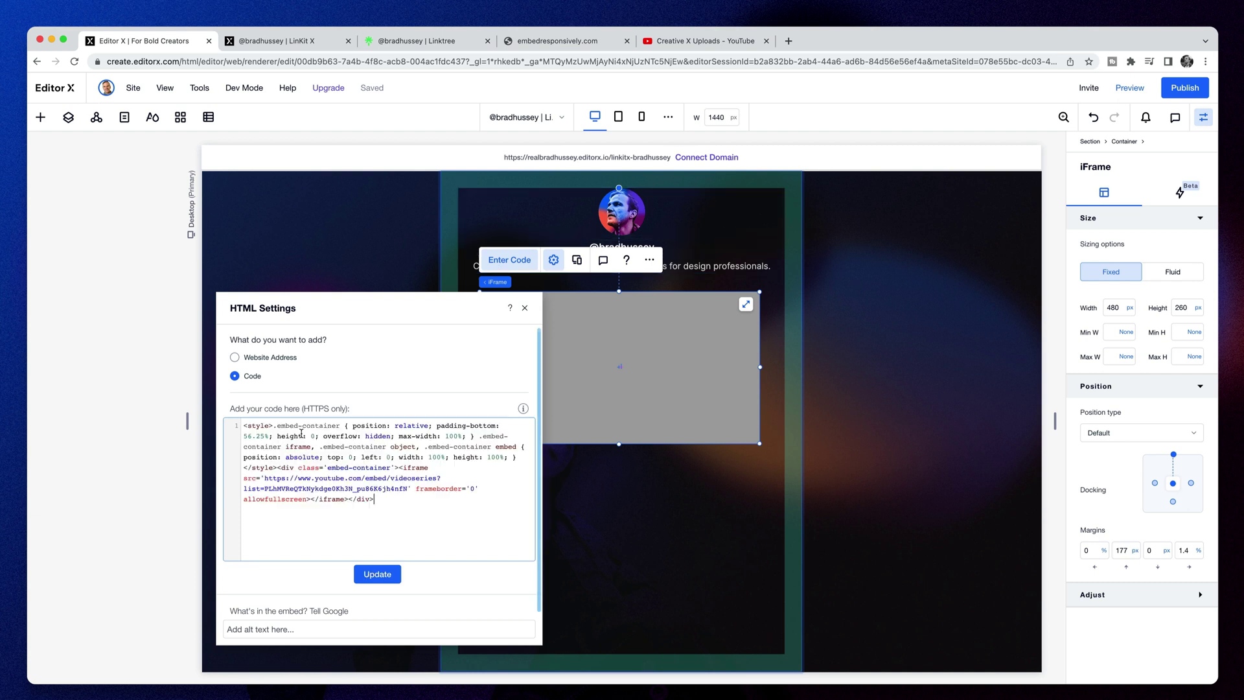
pyautogui.click(377, 574)
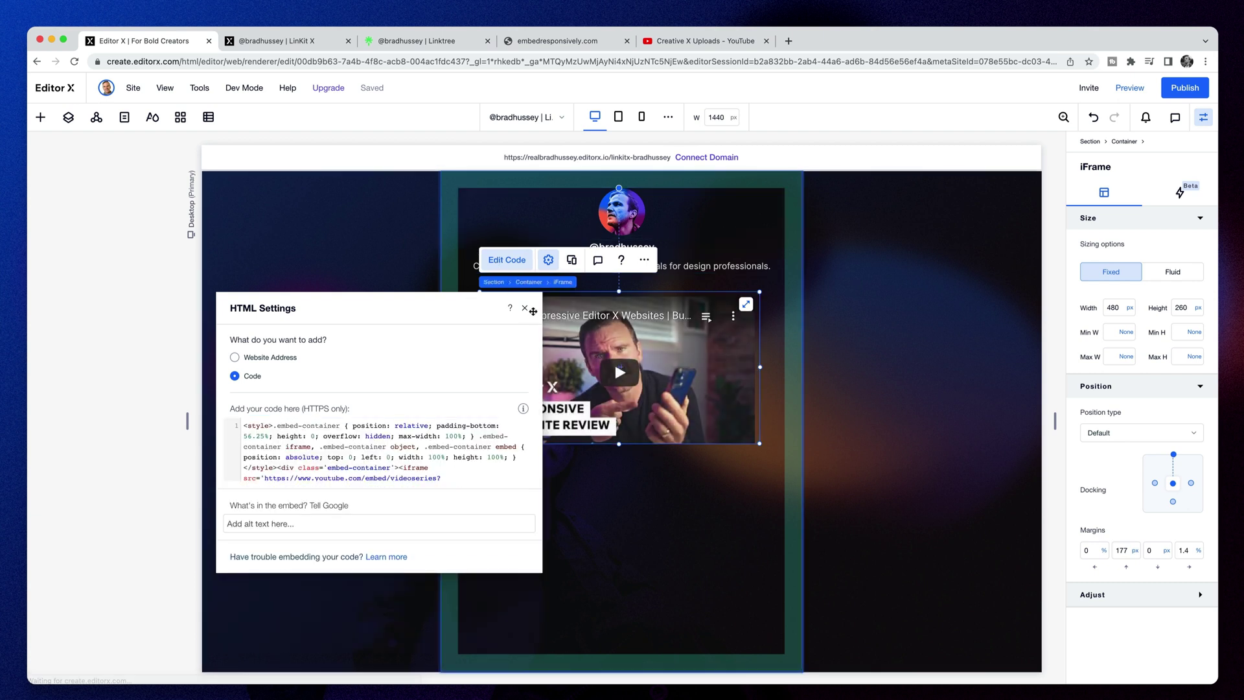
pyautogui.click(603, 370)
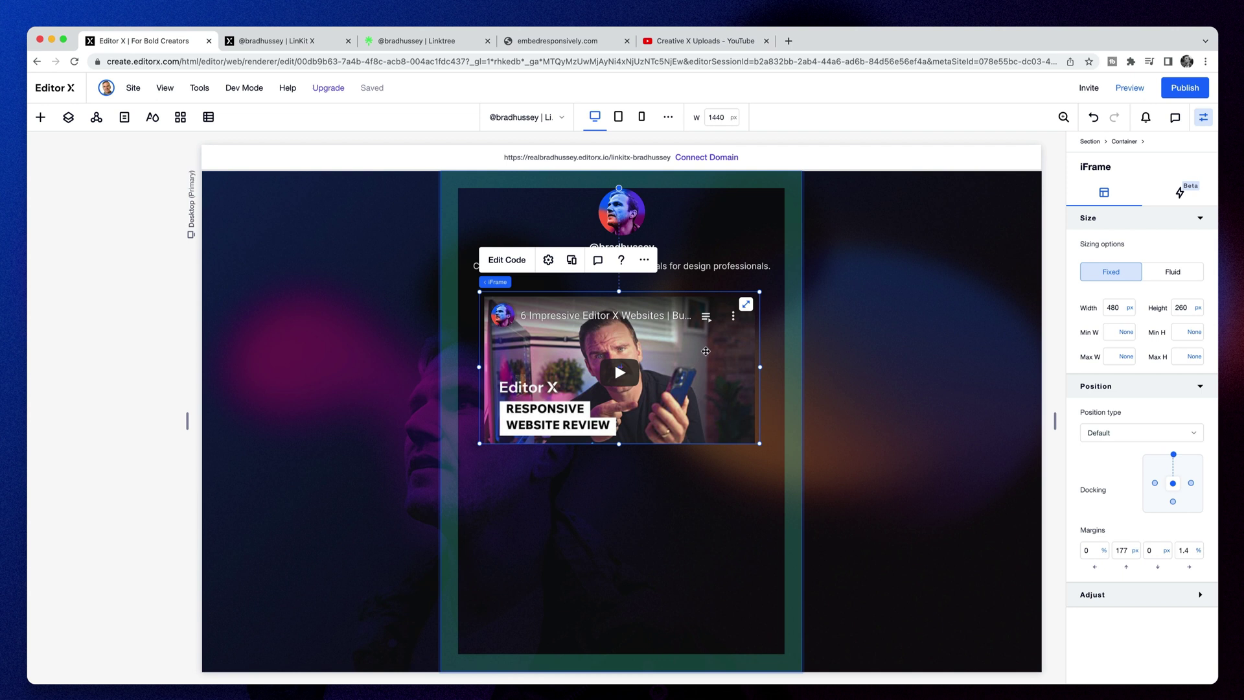
# Make the iframe 100% wide and 320 tall.
pyautogui.click(1122, 309)
pyautogui.press('Return')
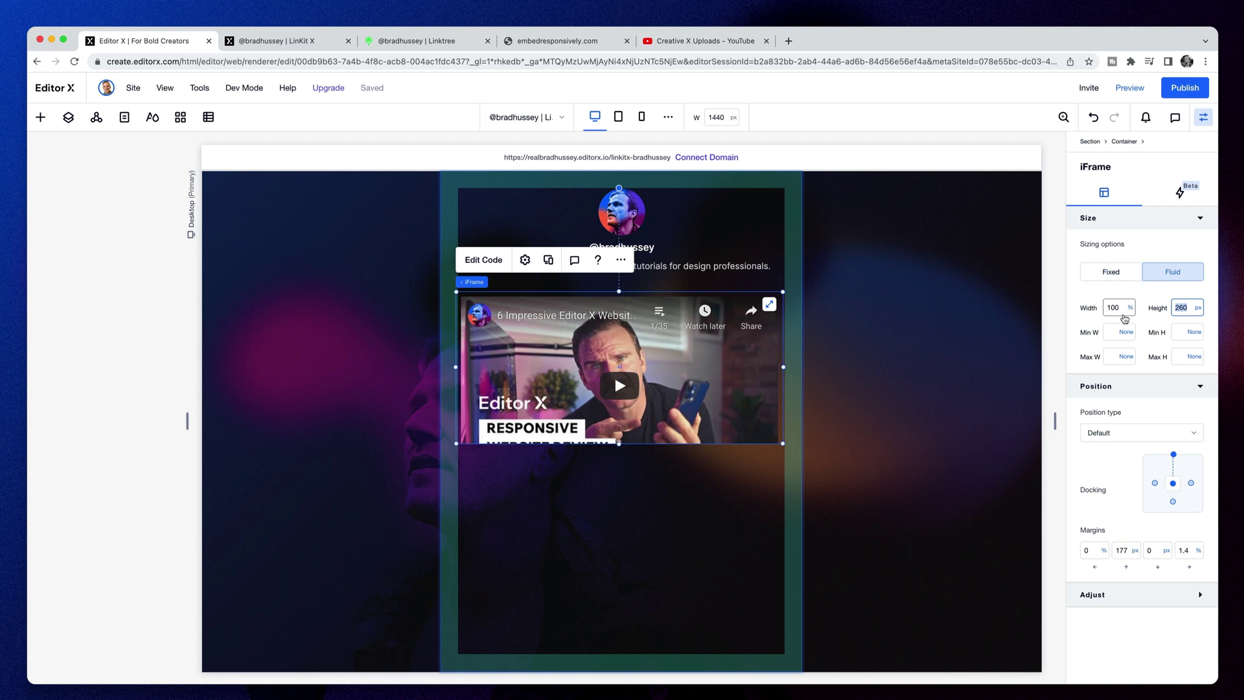
pyautogui.click(1188, 308)
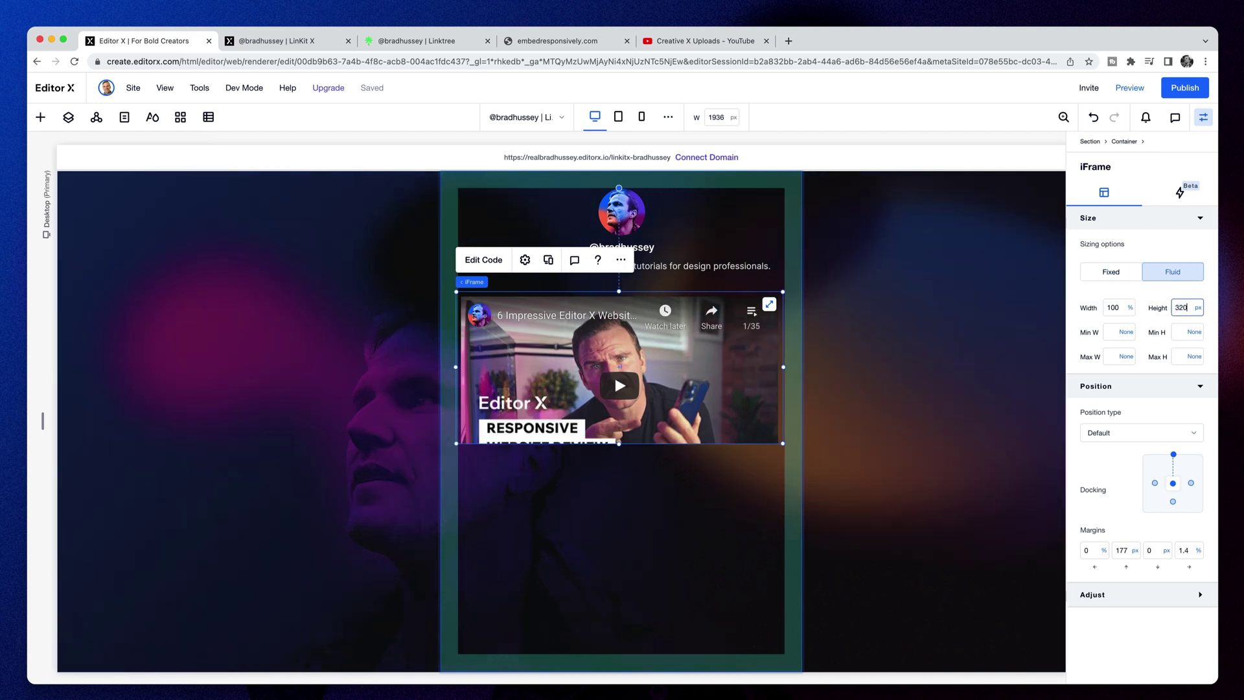
pyautogui.press('Return')
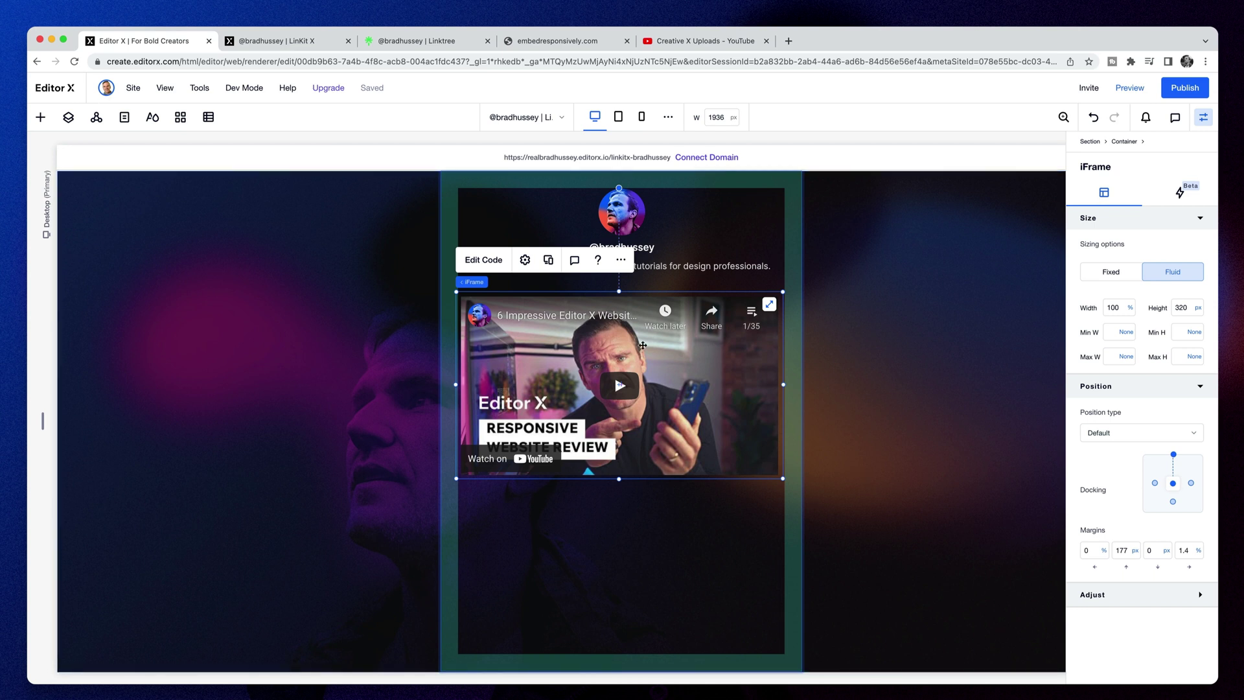
pyautogui.hscroll(4, 949, 444)
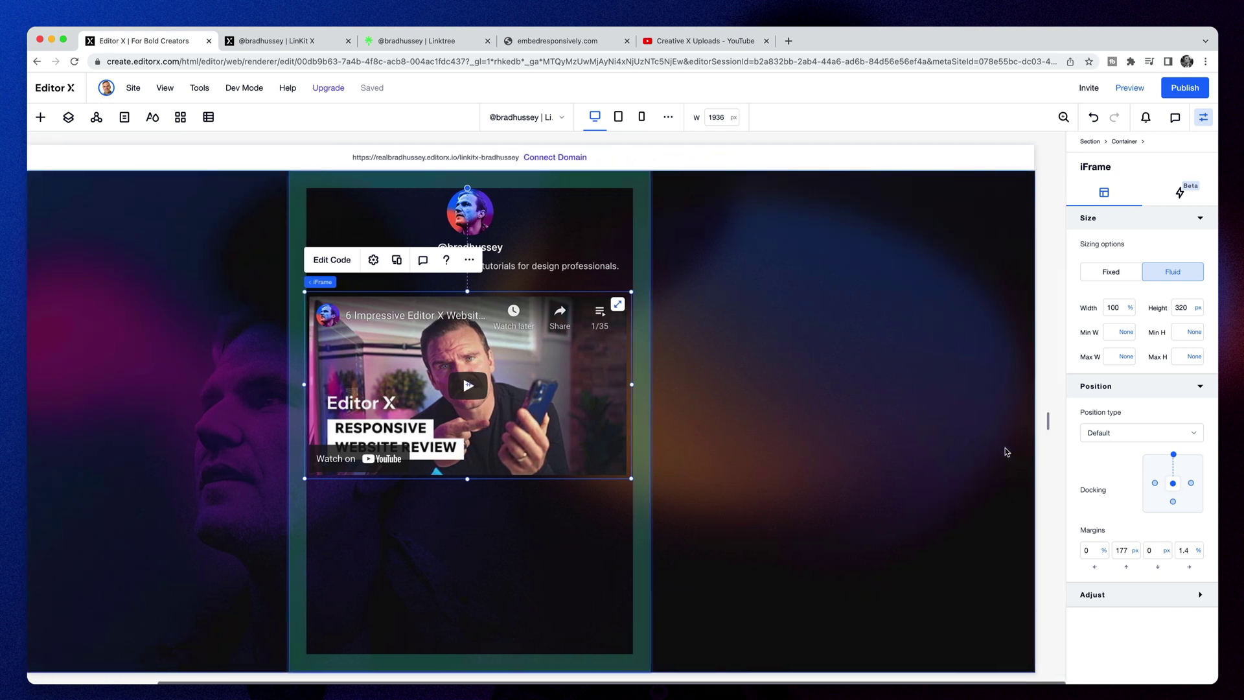
# At the mobile breakpoint, set the video height to 50, then widen the canvas to check.
pyautogui.click(618, 117)
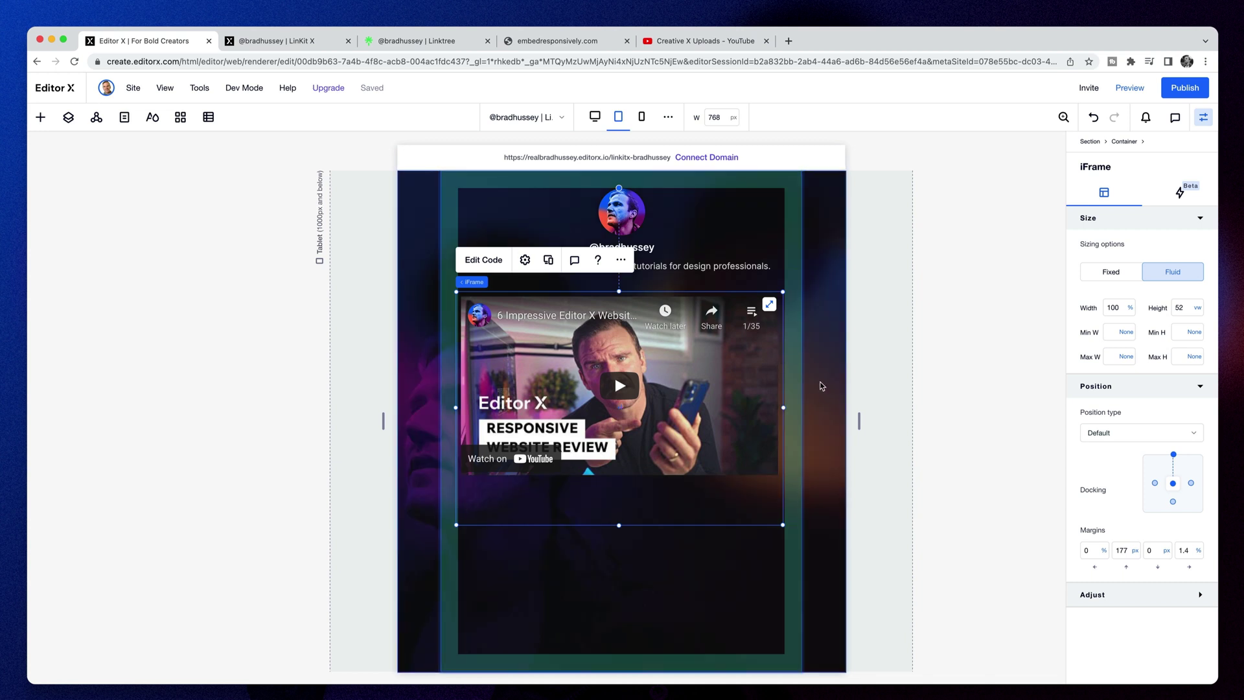
pyautogui.click(641, 117)
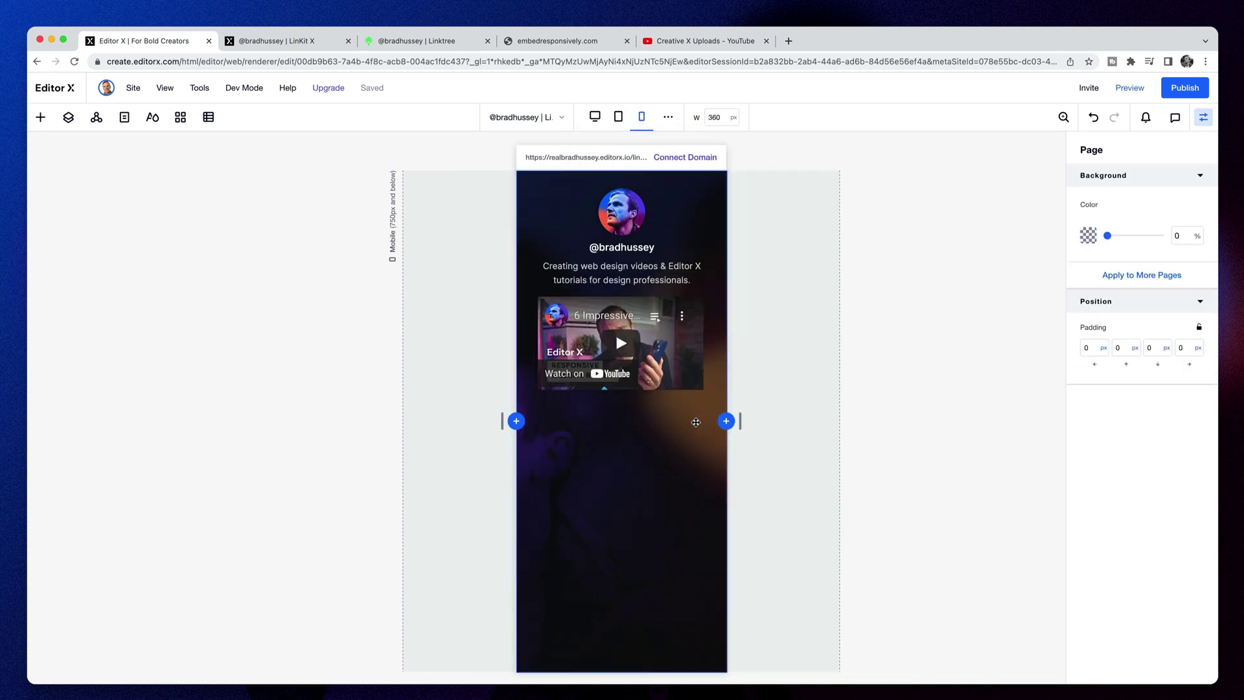
pyautogui.click(670, 407)
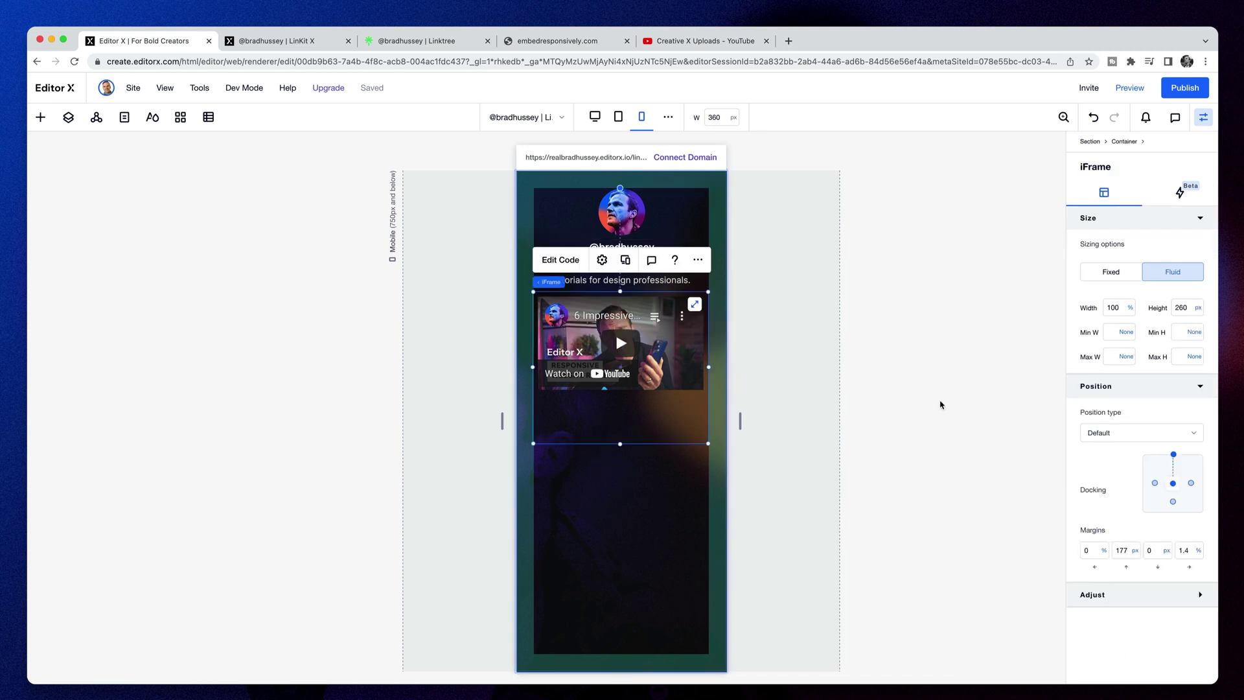
pyautogui.click(1184, 308)
pyautogui.write('50')
pyautogui.press('Return')
pyautogui.moveTo(740, 421)
pyautogui.mouseDown()
pyautogui.moveTo(810, 431)
pyautogui.moveTo(754, 447)
pyautogui.mouseUp()
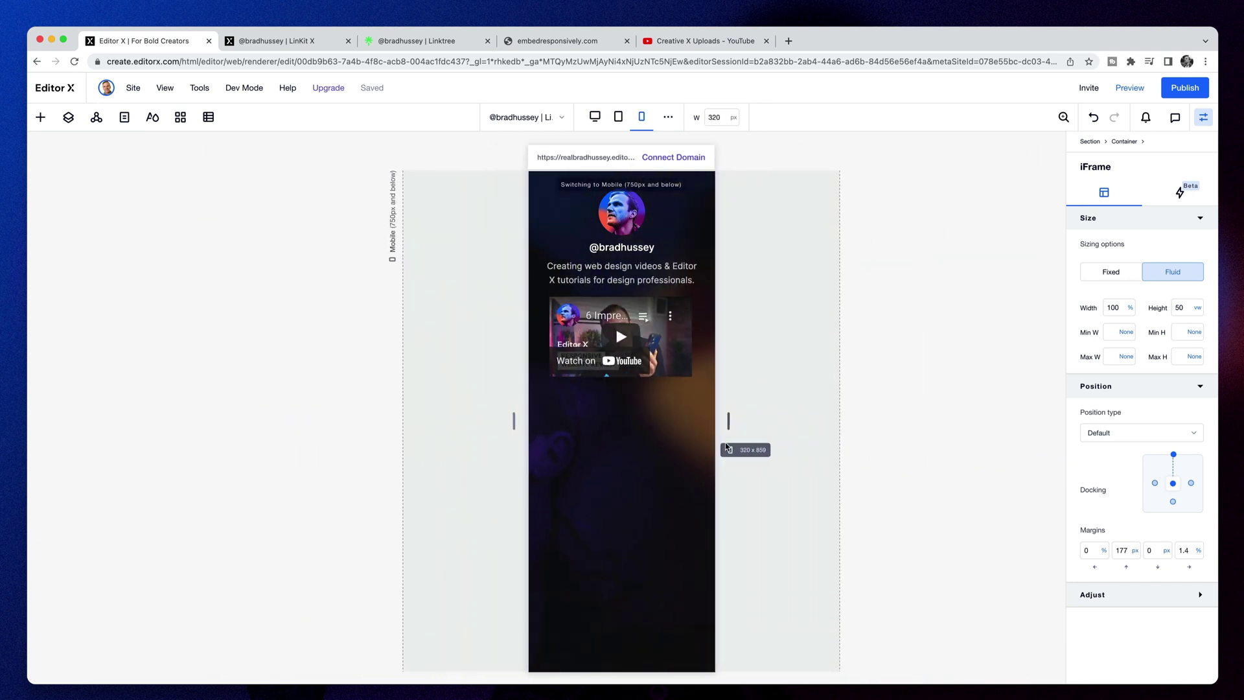
pyautogui.moveTo(755, 448); pyautogui.dragTo(819, 422)
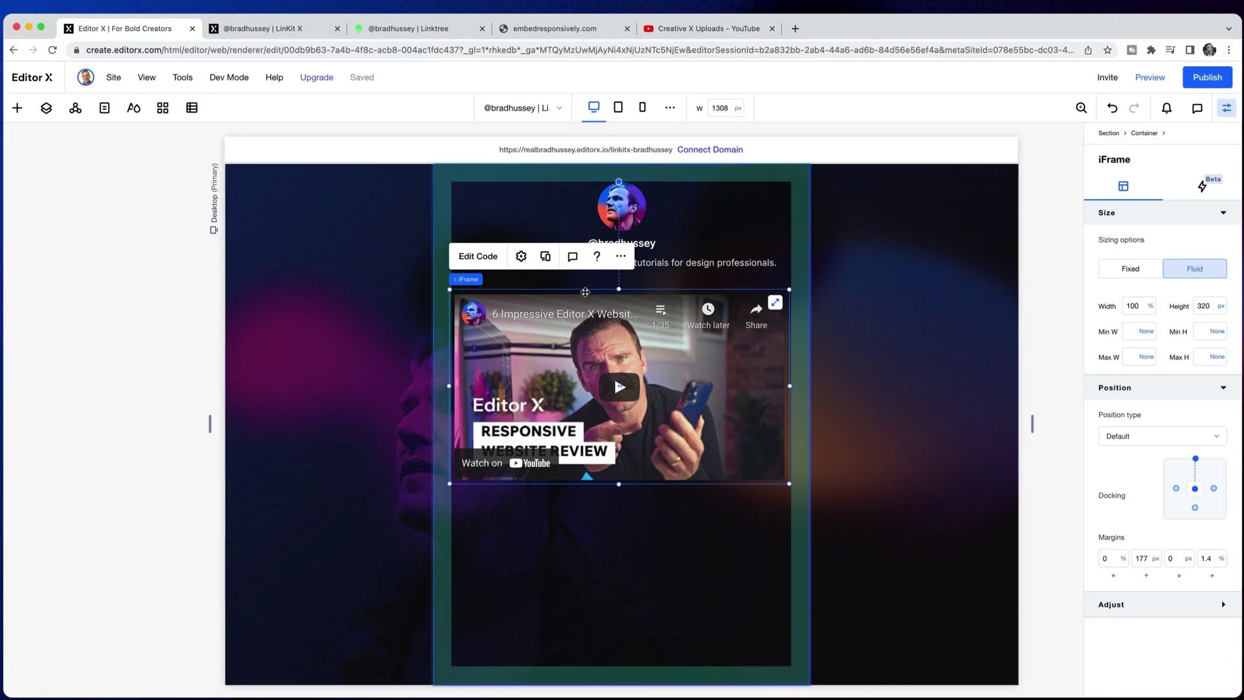
# Add a 'Latest YouTube Video' title below the bio text at 100% width.
pyautogui.click(17, 108)
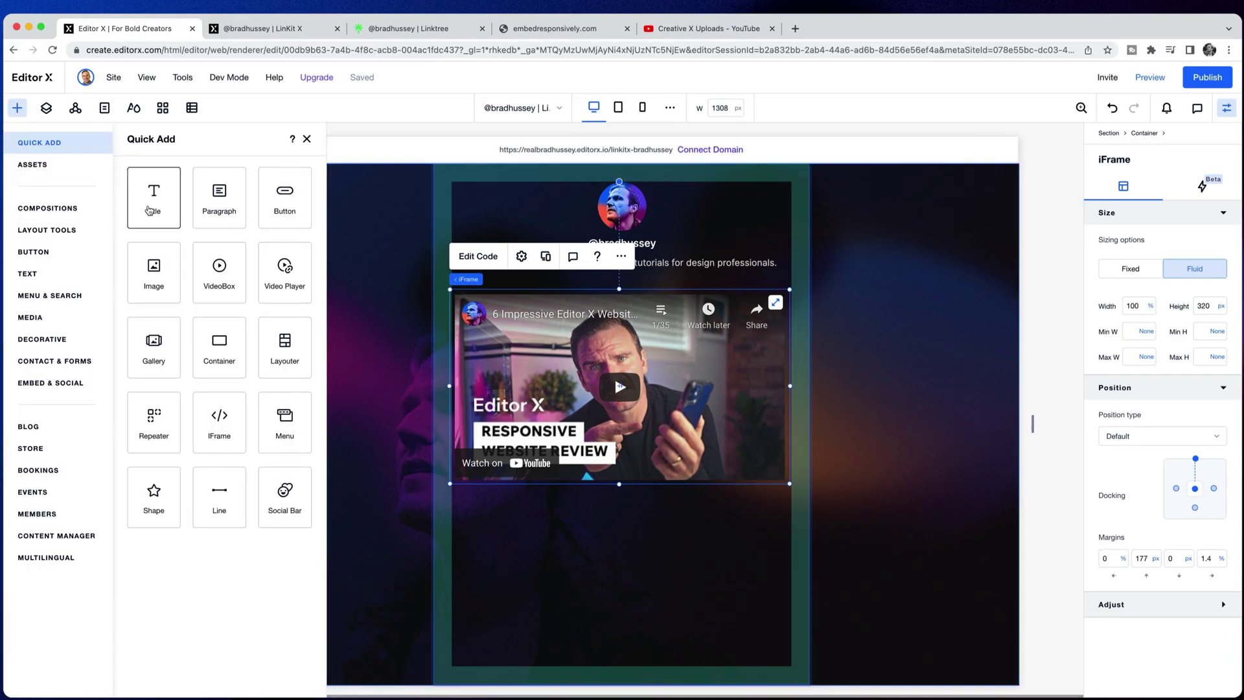
pyautogui.click(614, 285)
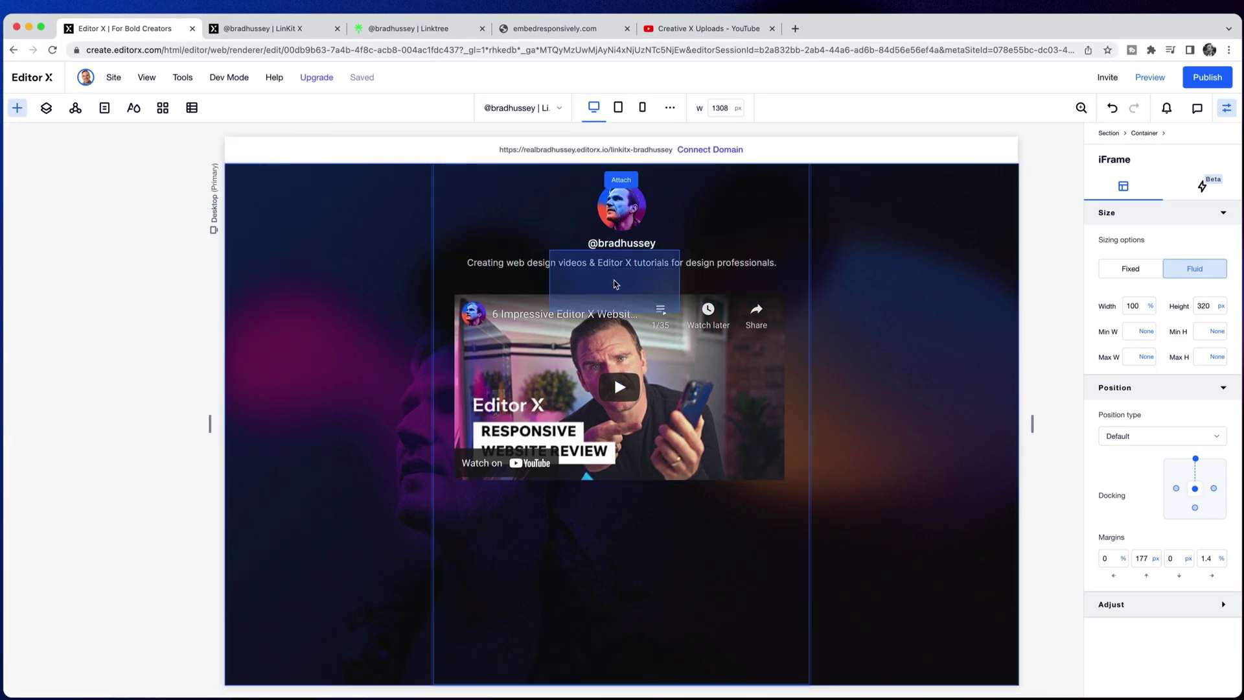
pyautogui.click(614, 284)
pyautogui.doubleClick(614, 263)
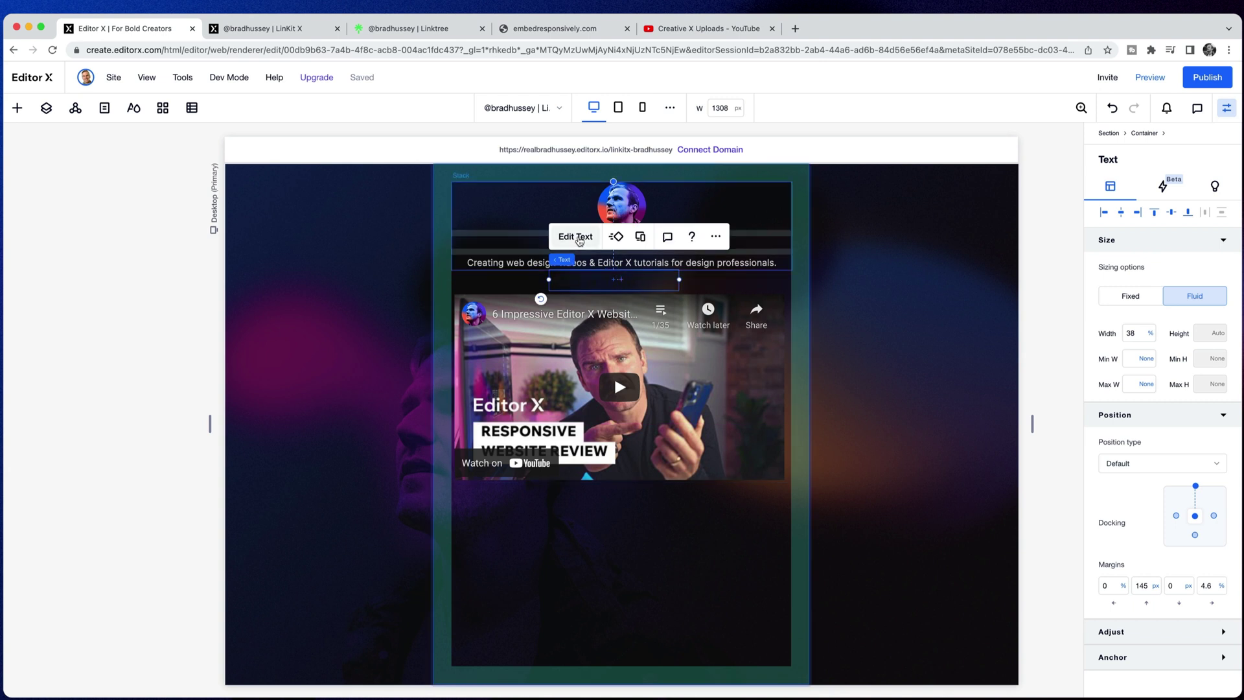
pyautogui.click(1132, 333)
pyautogui.write('100')
pyautogui.press('Return')
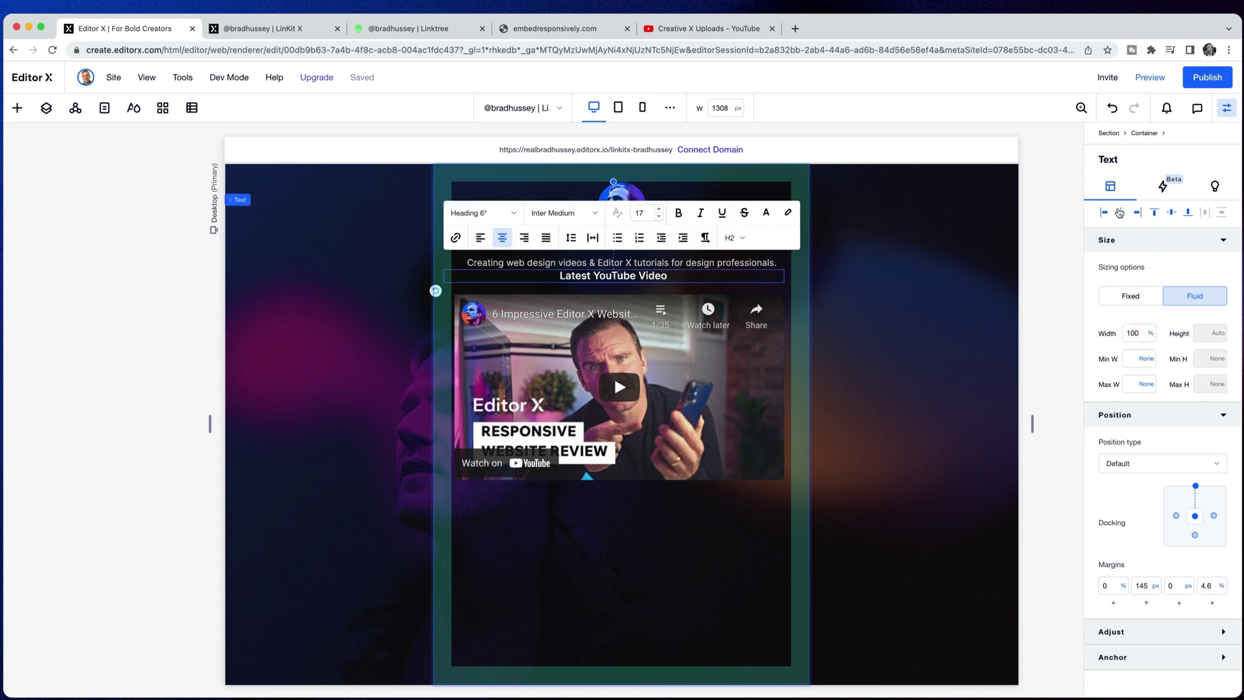
pyautogui.click(924, 346)
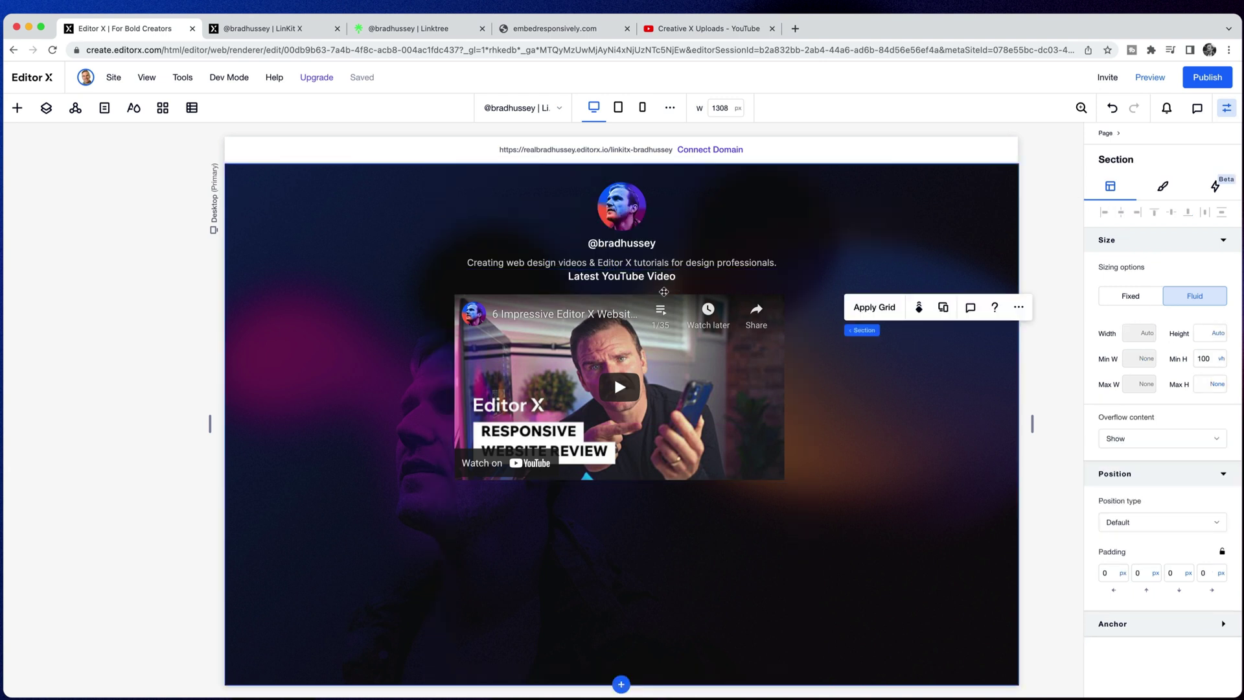
# Move the video below the heading and stack the heading with the video.
pyautogui.click(584, 280)
pyautogui.click(603, 303)
pyautogui.moveTo(602, 304); pyautogui.dragTo(606, 318)
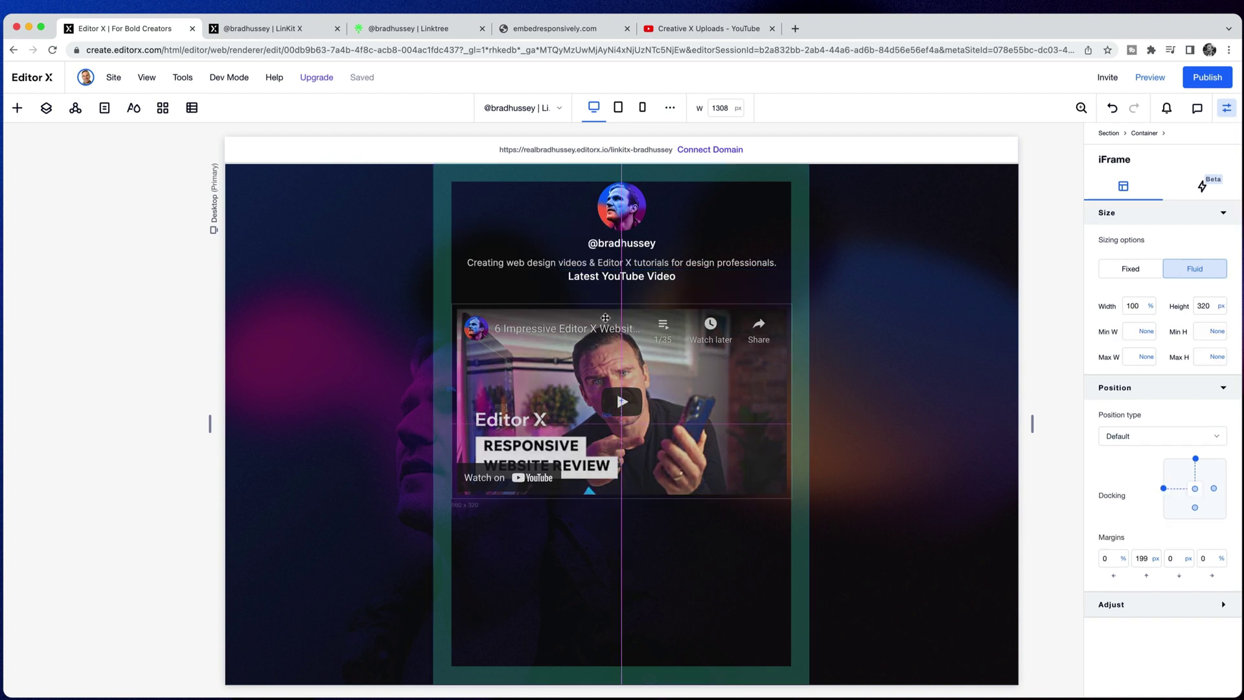
pyautogui.click(621, 276)
pyautogui.keyDown('shift'); pyautogui.click(622, 403); pyautogui.keyUp('shift')
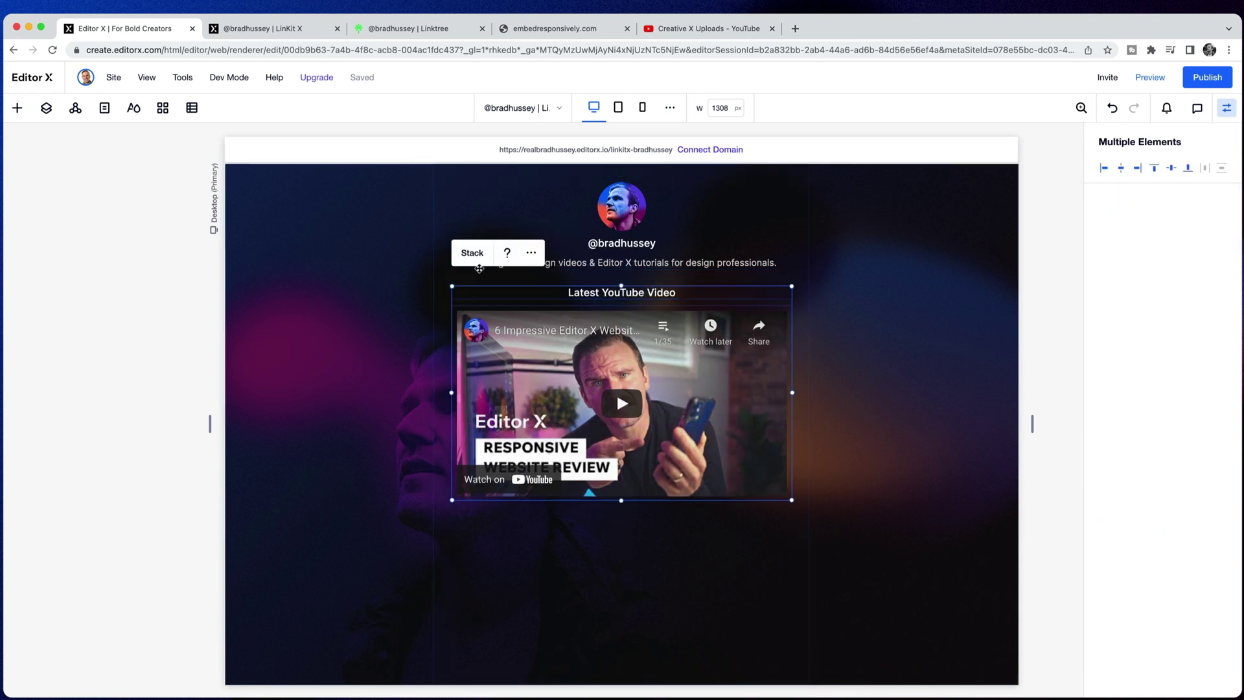
pyautogui.click(471, 253)
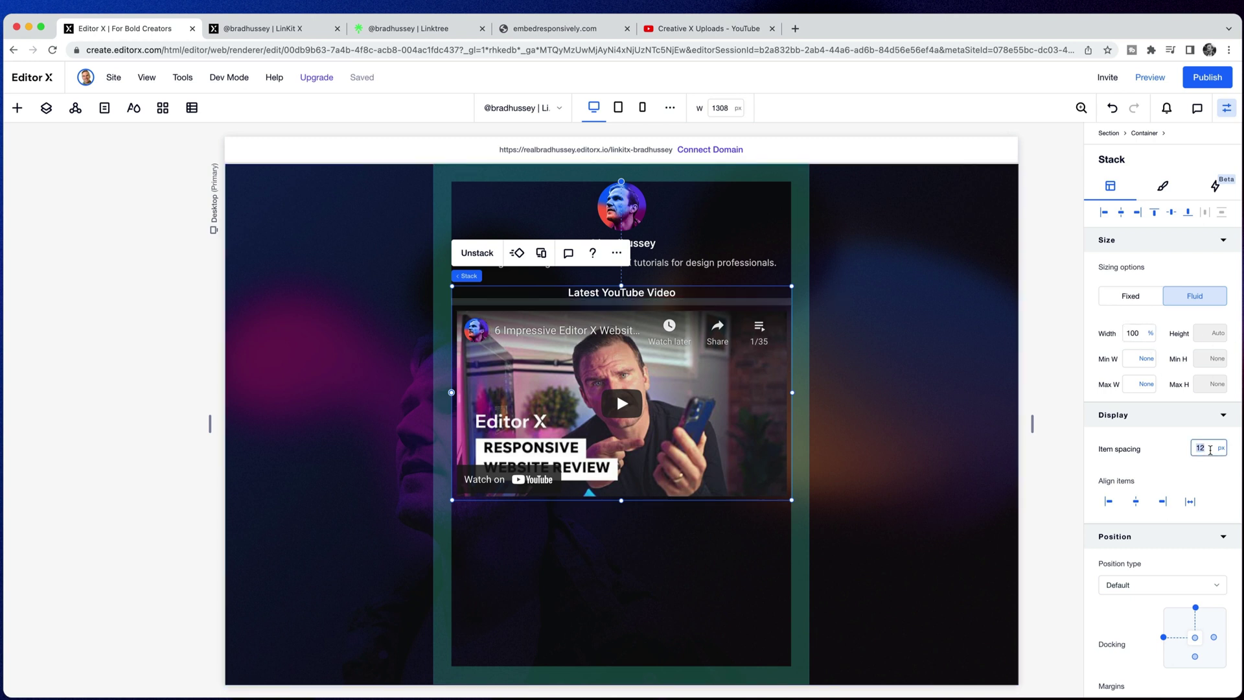
pyautogui.write('20')
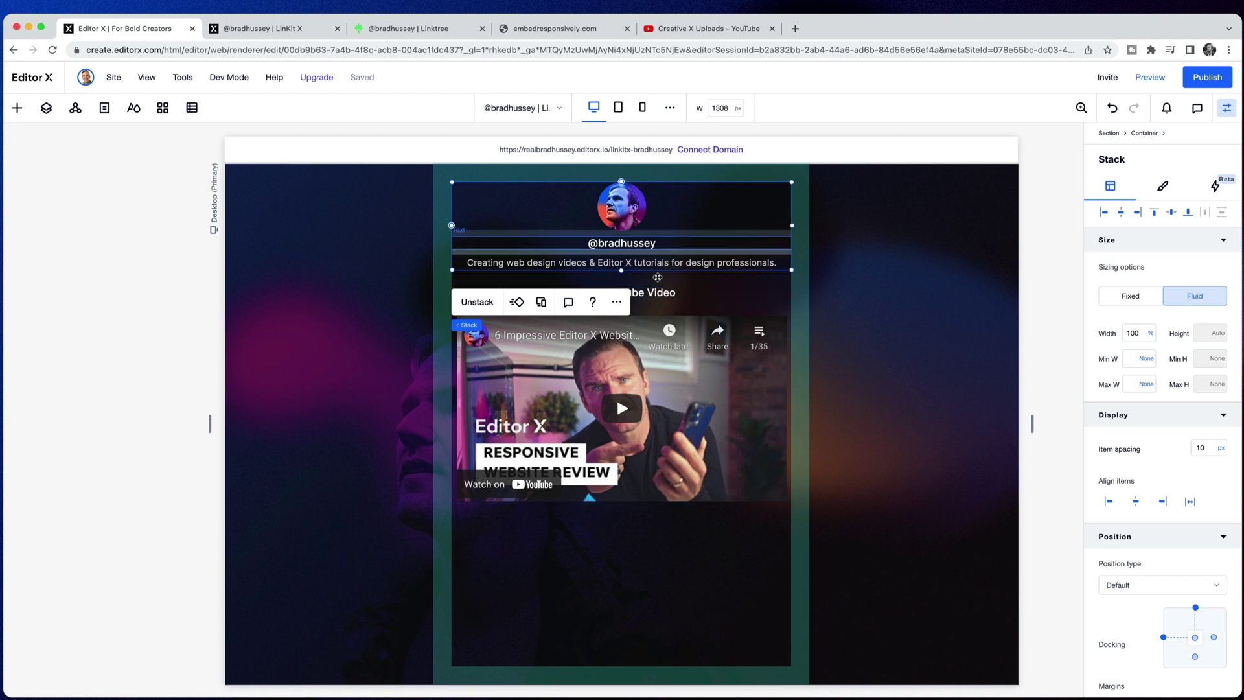
# Stack them together with the profile block and adjust the item spacing.
pyautogui.keyDown('shift'); pyautogui.click(672, 243); pyautogui.keyUp('shift')
pyautogui.click(676, 262)
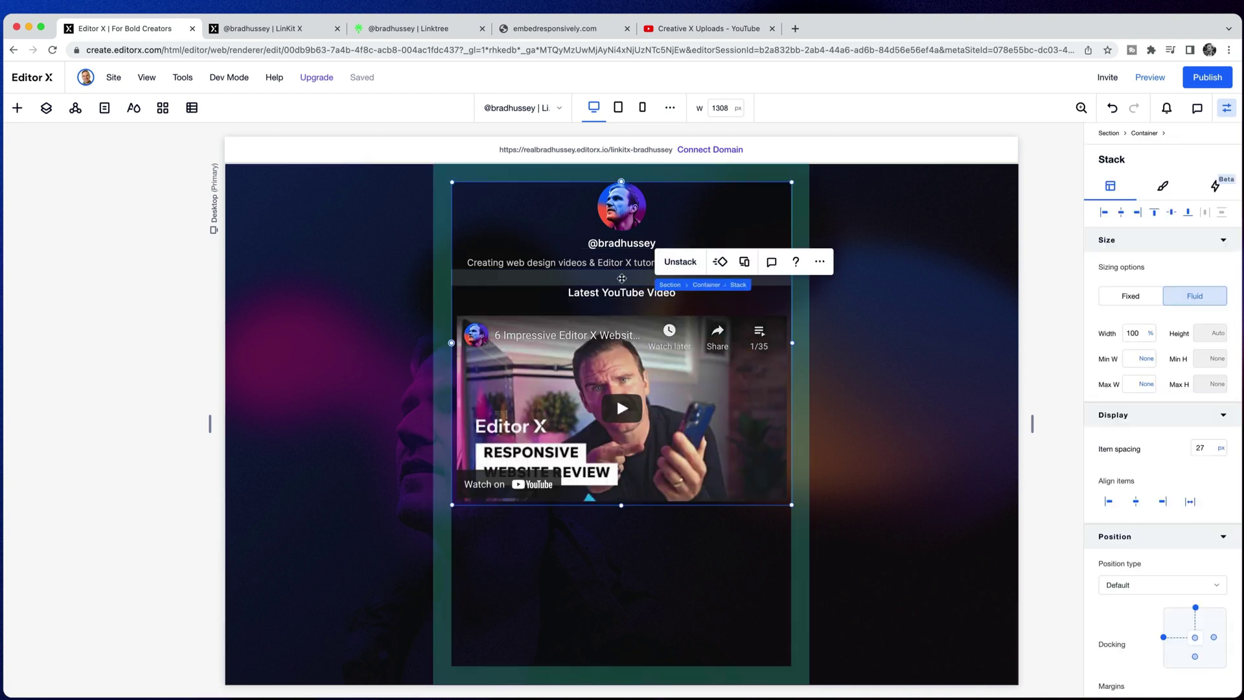
pyautogui.click(1202, 448)
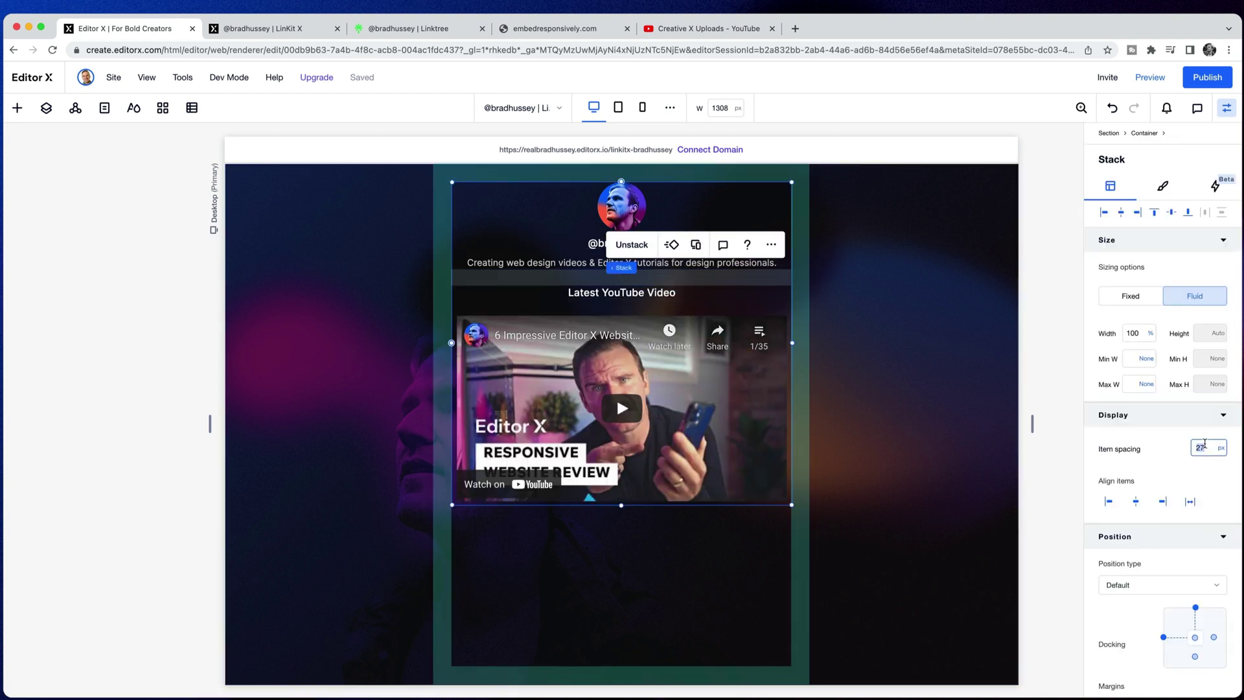
pyautogui.click(913, 408)
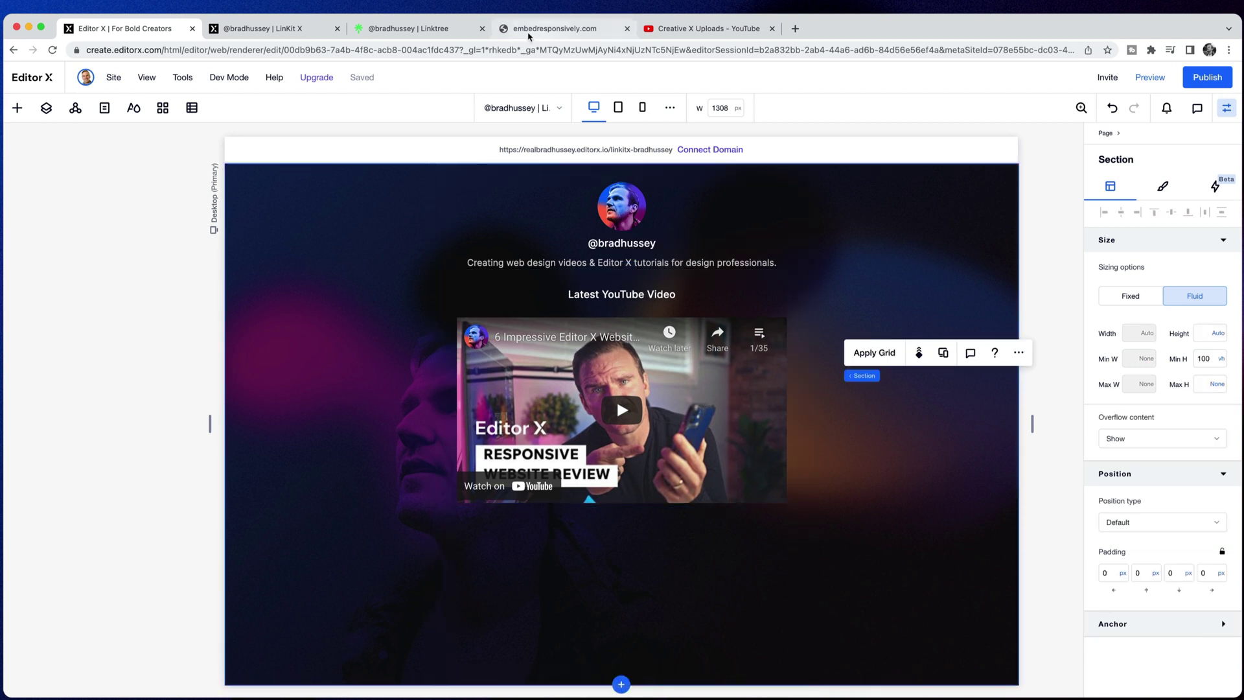
pyautogui.click(409, 28)
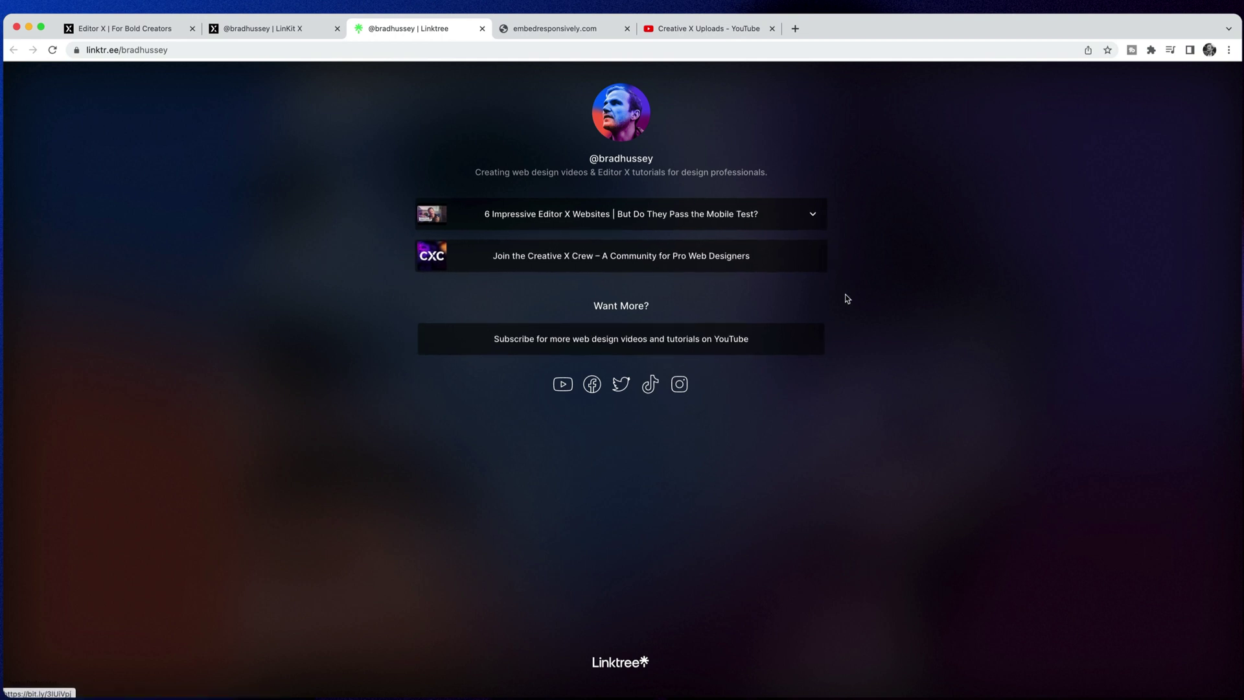
pyautogui.click(125, 29)
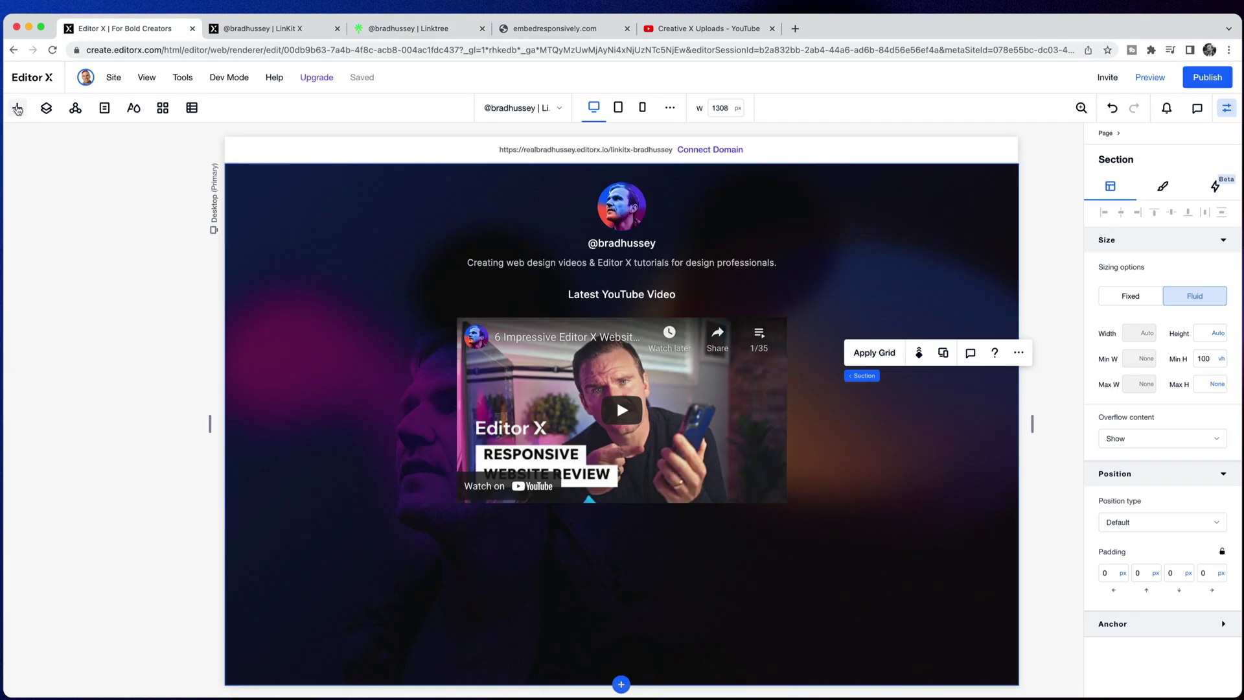
# Place a repeater below the video and switch its display type to List.
pyautogui.click(17, 108)
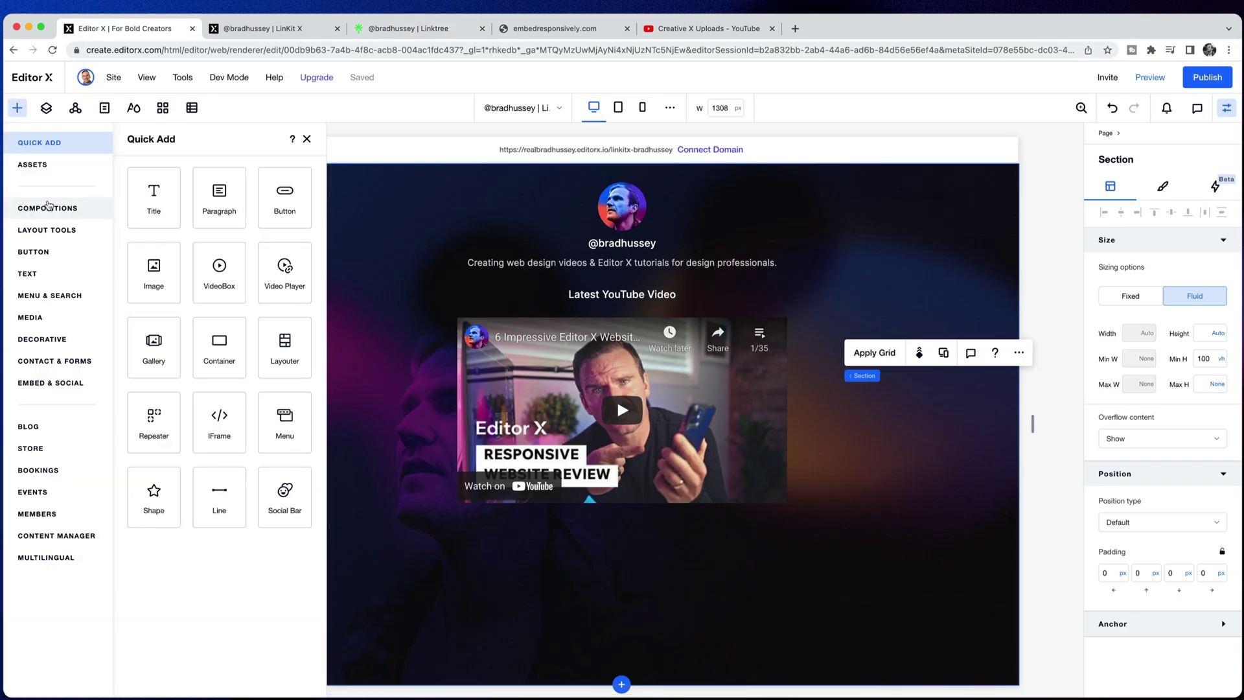
pyautogui.moveTo(155, 418); pyautogui.dragTo(277, 496)
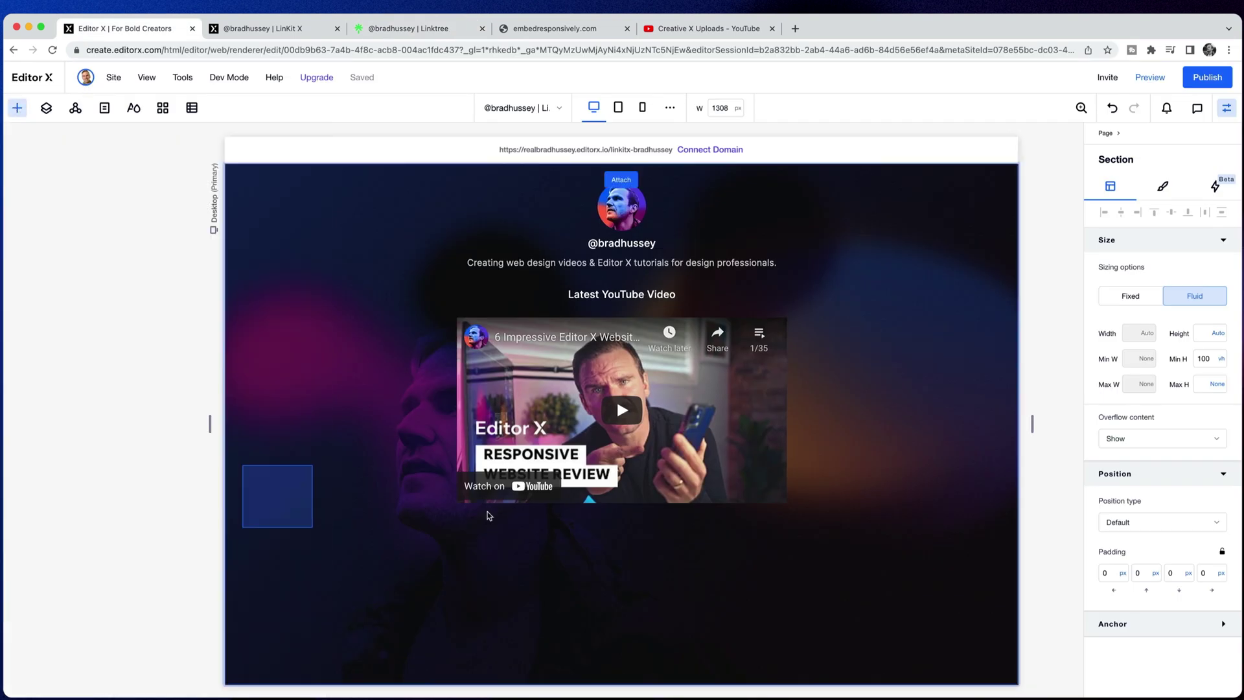
pyautogui.moveTo(488, 515)
pyautogui.mouseDown()
pyautogui.moveTo(621, 490)
pyautogui.moveTo(617, 505)
pyautogui.mouseUp()
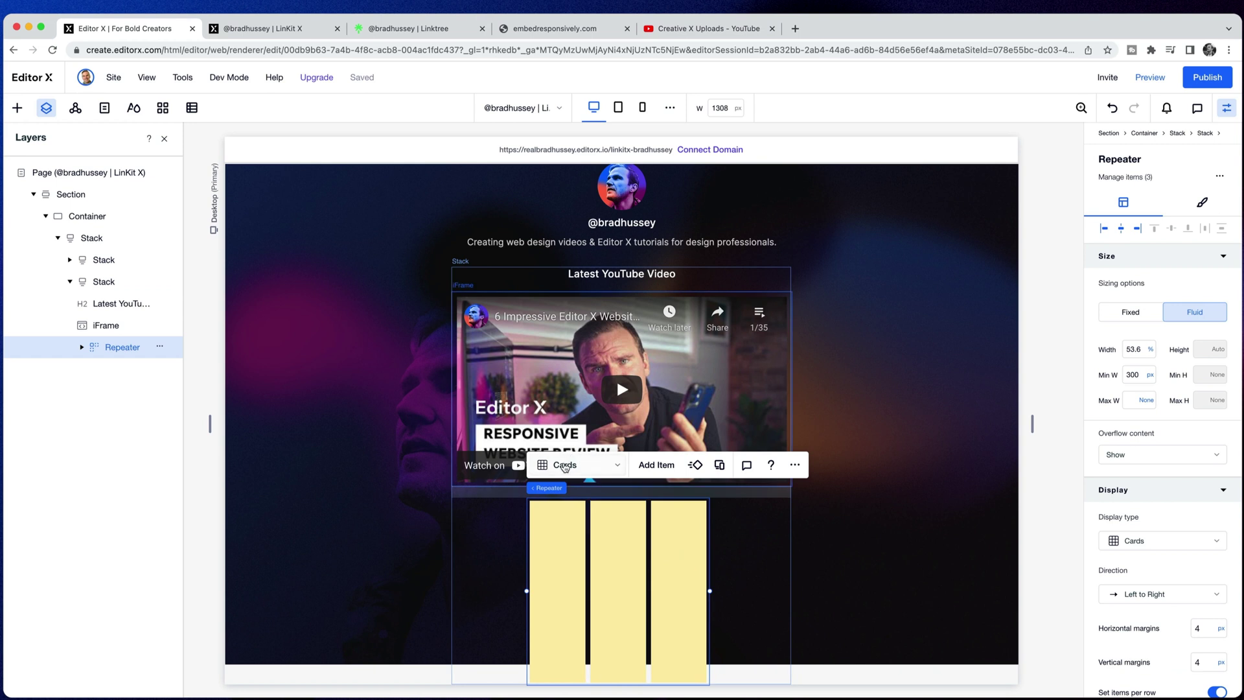
pyautogui.click(565, 467)
pyautogui.click(581, 492)
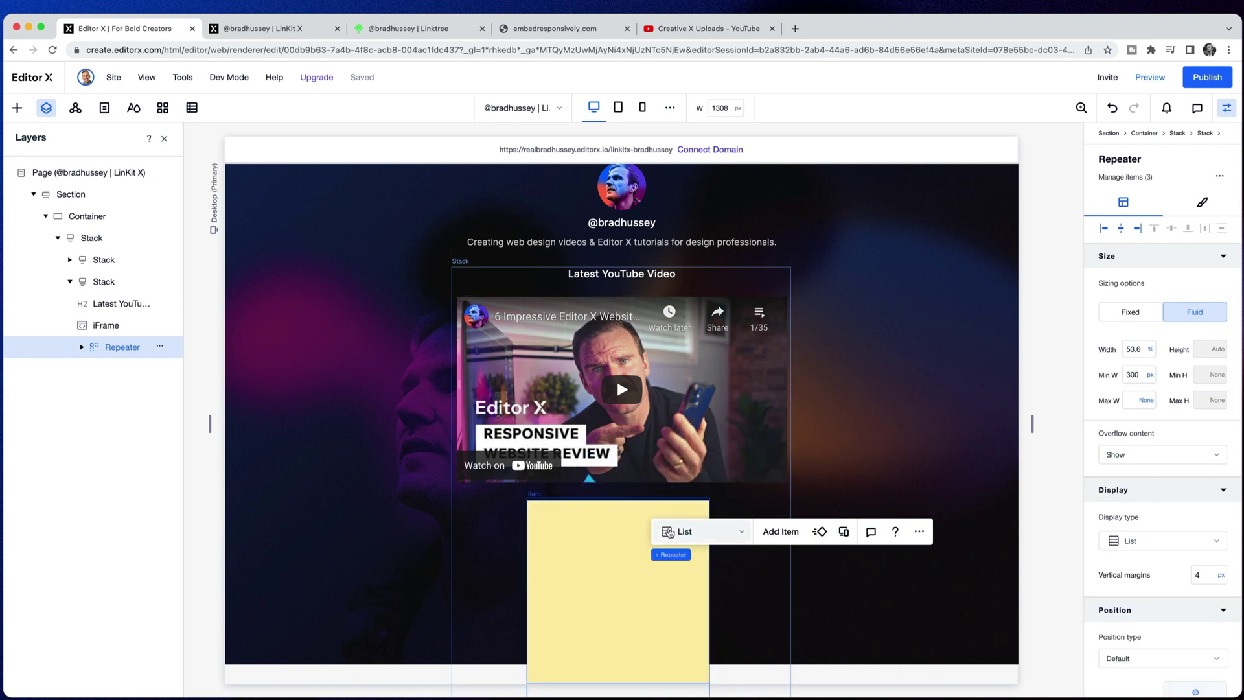
# Make the repeater 100% wide and center it horizontally.
pyautogui.click(819, 531)
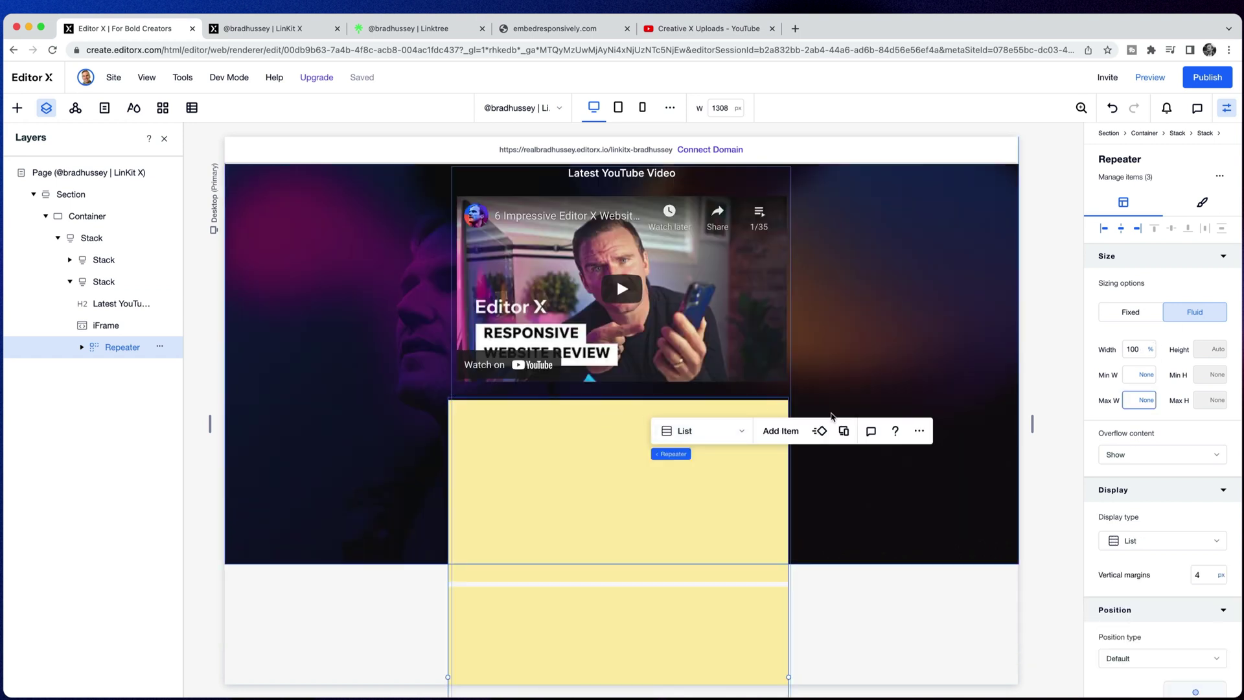
pyautogui.click(1120, 228)
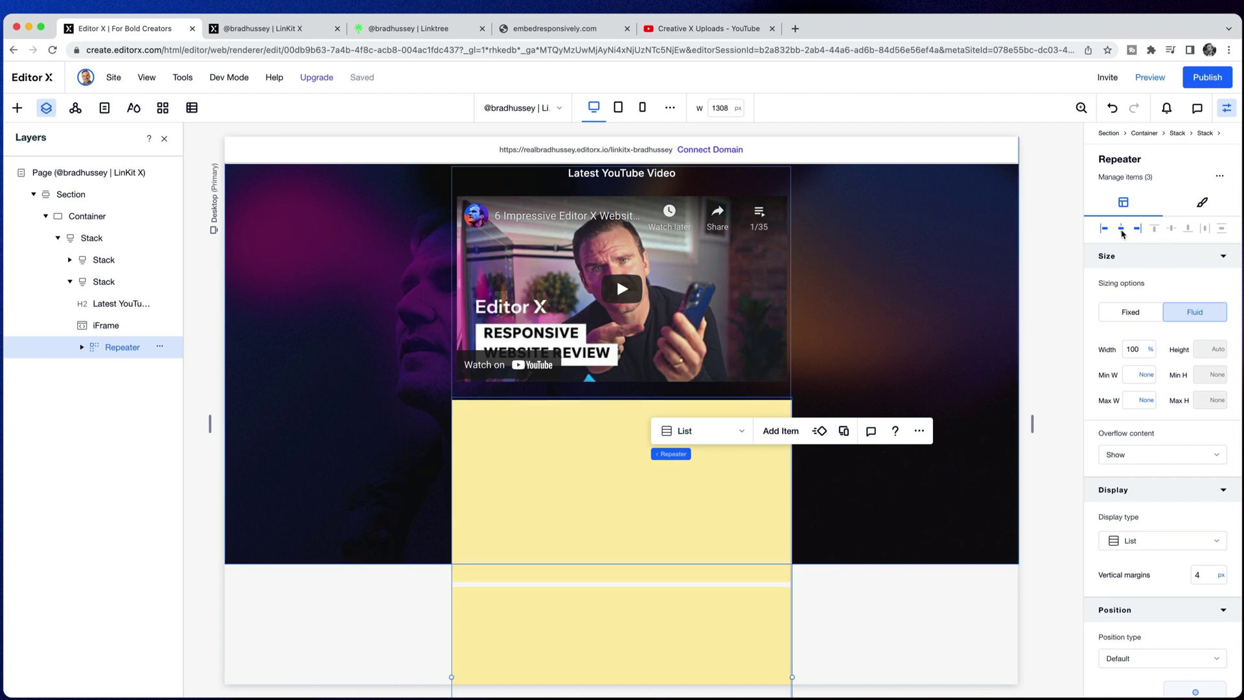
pyautogui.click(1203, 203)
pyautogui.click(1124, 202)
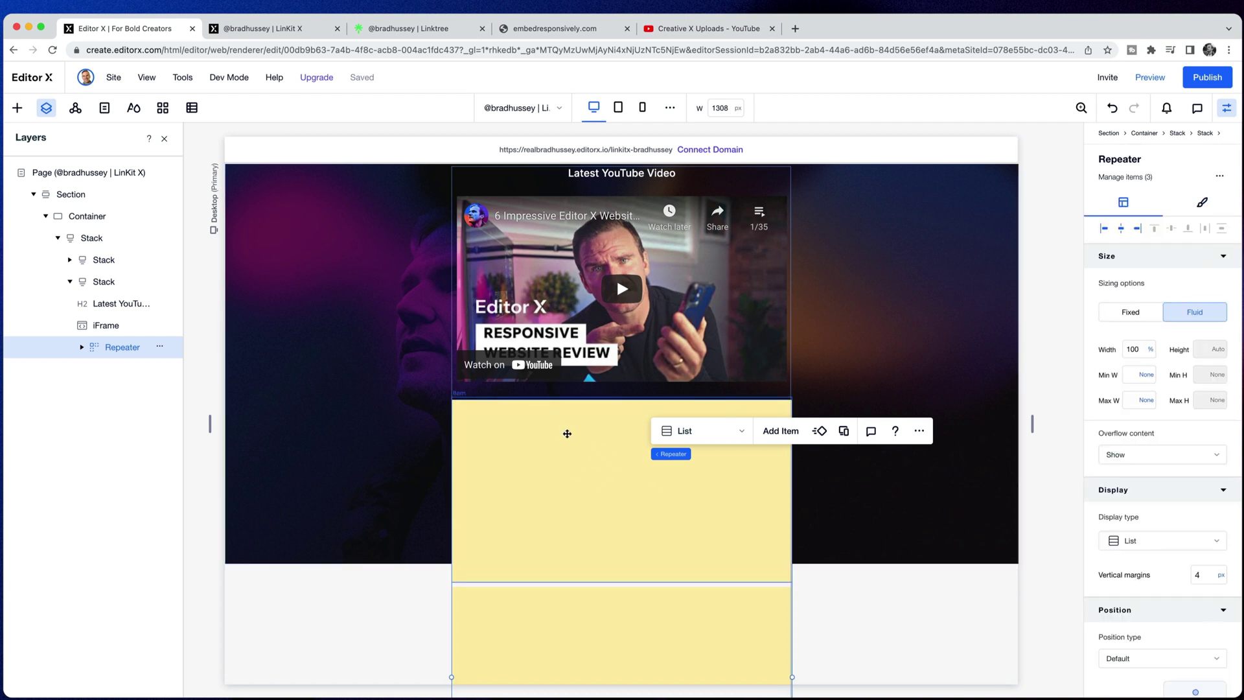
pyautogui.click(503, 438)
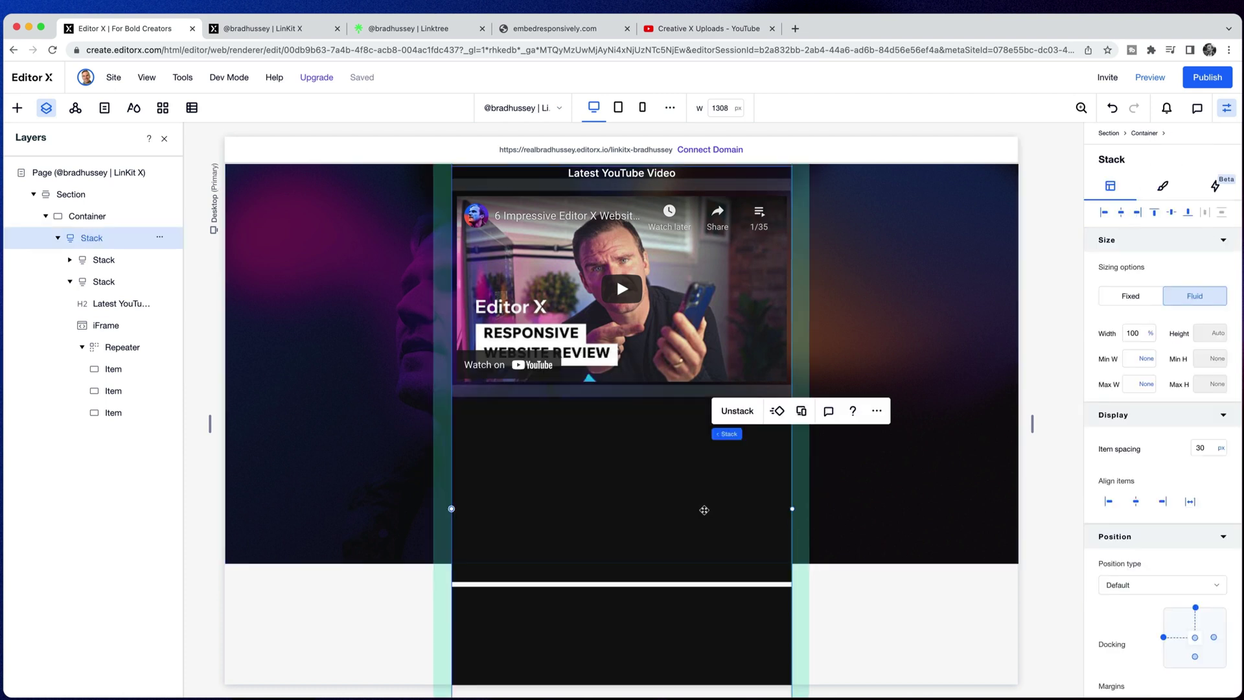
# Raise the section's background photo opacity to 73%.
pyautogui.click(704, 510)
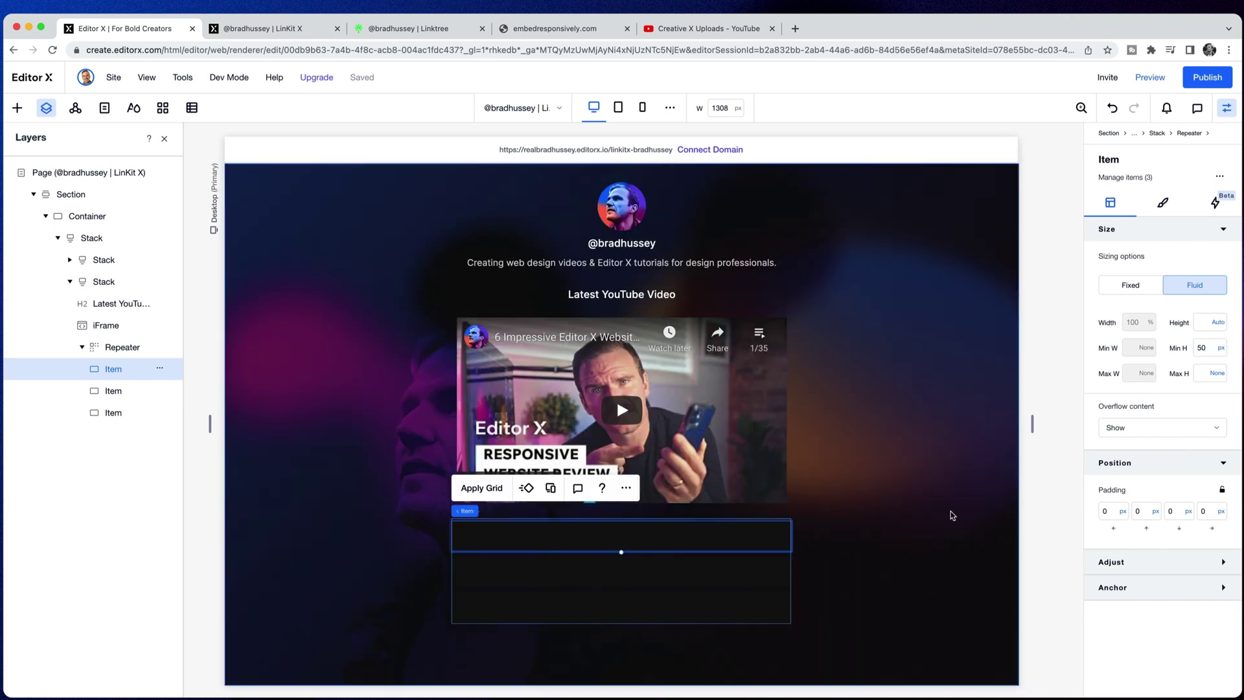
pyautogui.click(948, 515)
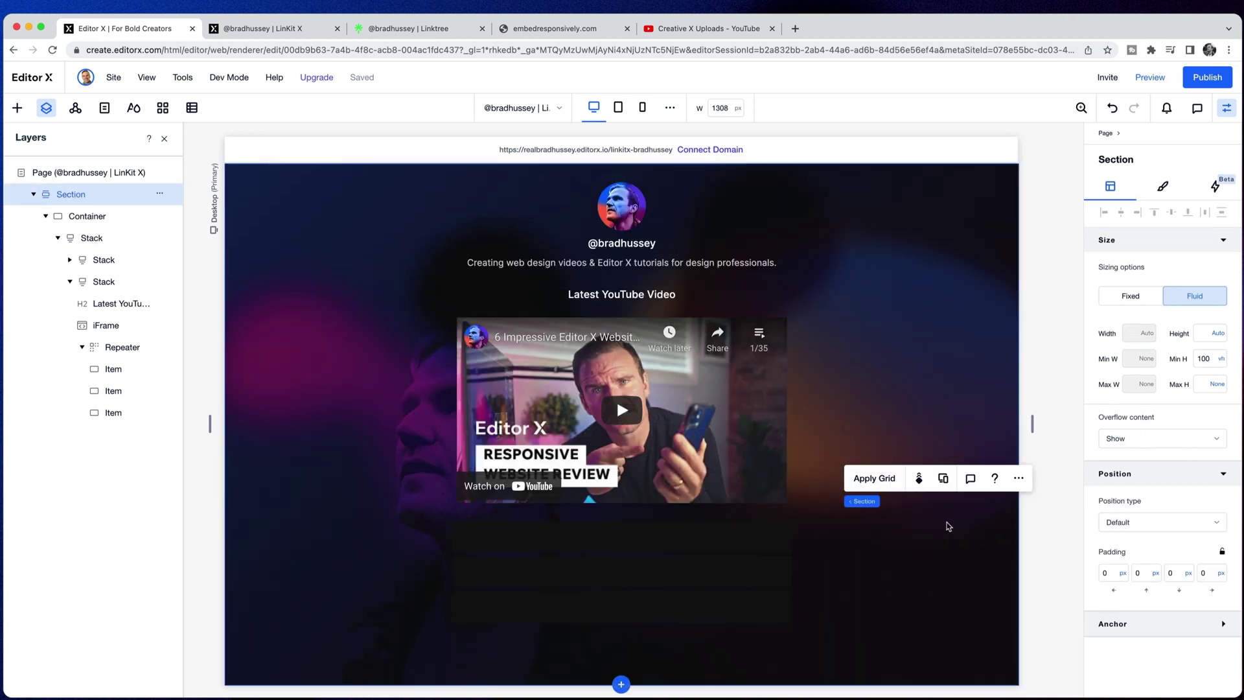
pyautogui.click(766, 535)
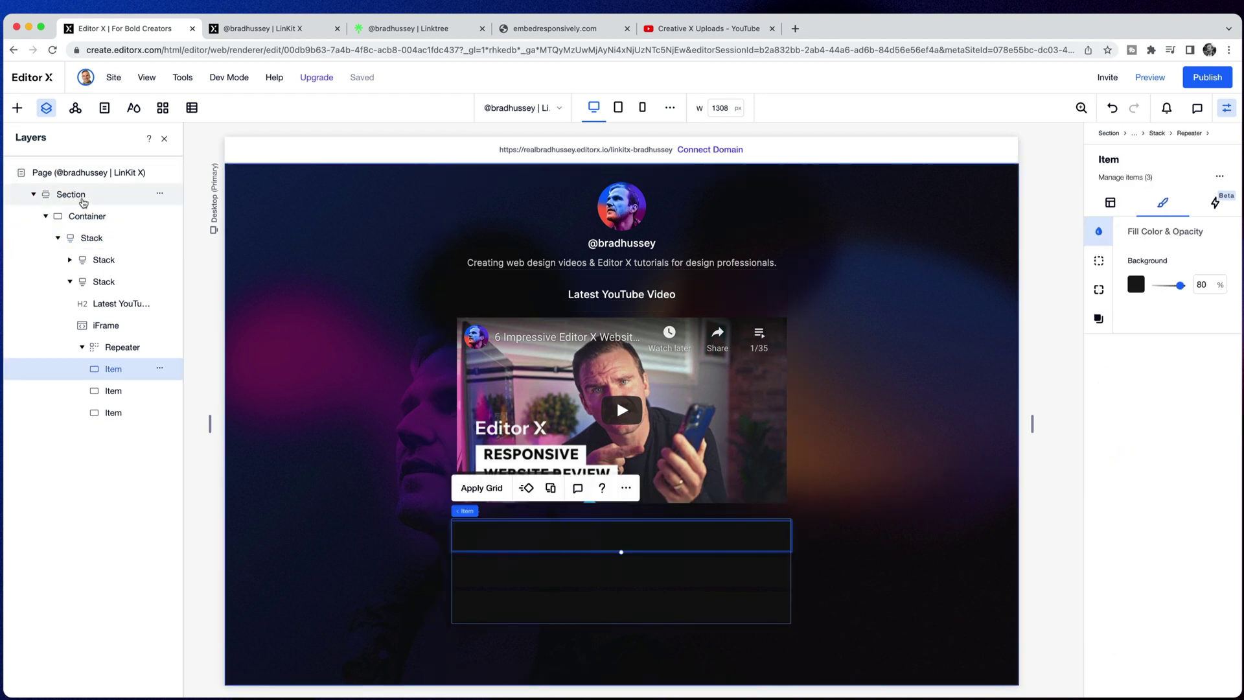
pyautogui.click(70, 193)
pyautogui.click(116, 173)
pyautogui.click(70, 193)
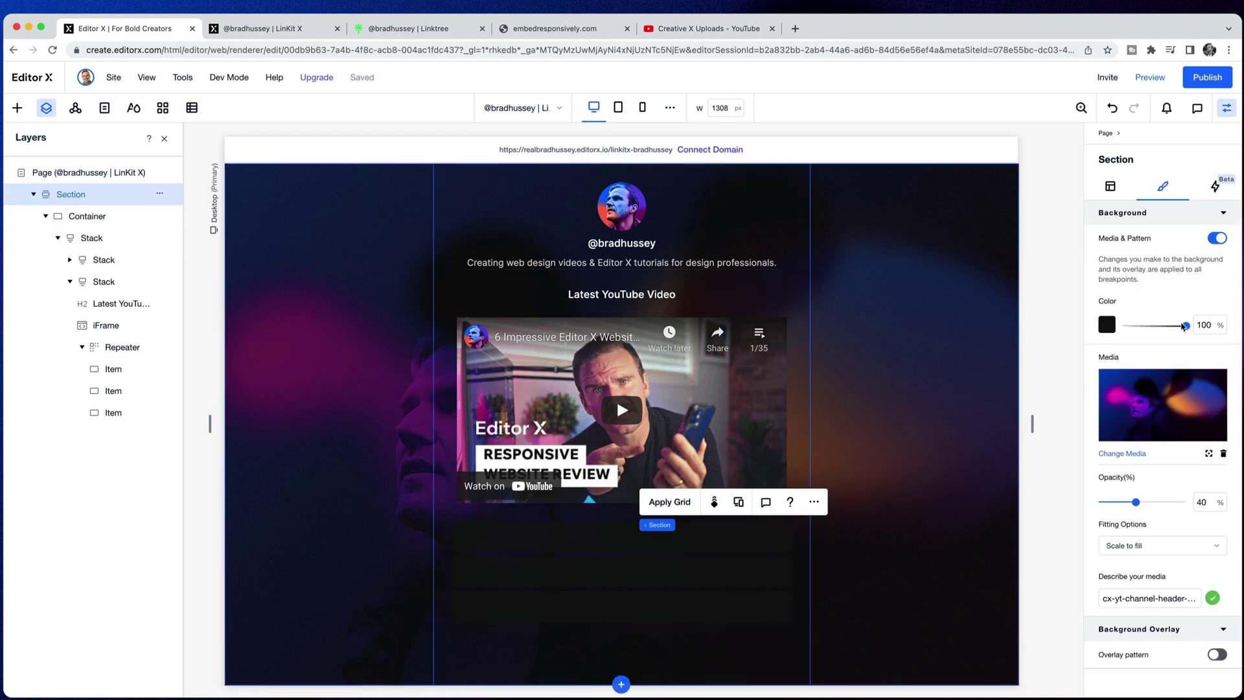
pyautogui.moveTo(1138, 502)
pyautogui.mouseDown()
pyautogui.moveTo(1183, 502)
pyautogui.moveTo(1164, 502)
pyautogui.mouseUp()
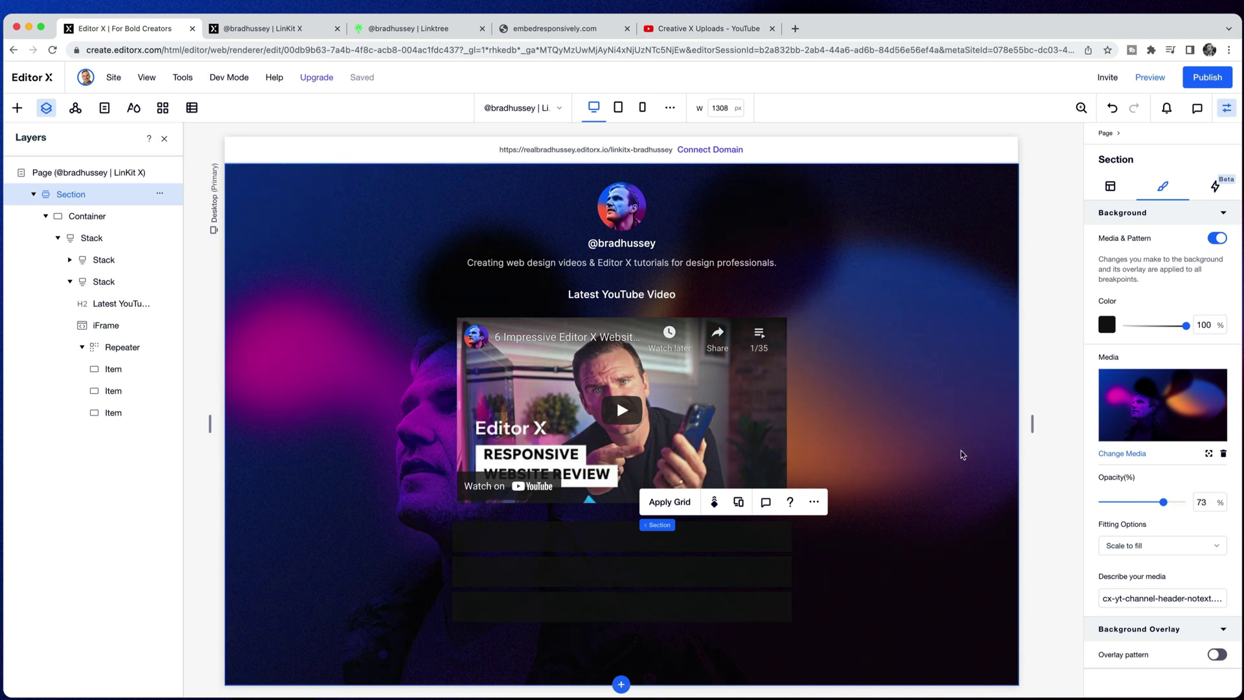
# Give the link rows a white border at 20% opacity and 1px width.
pyautogui.click(587, 541)
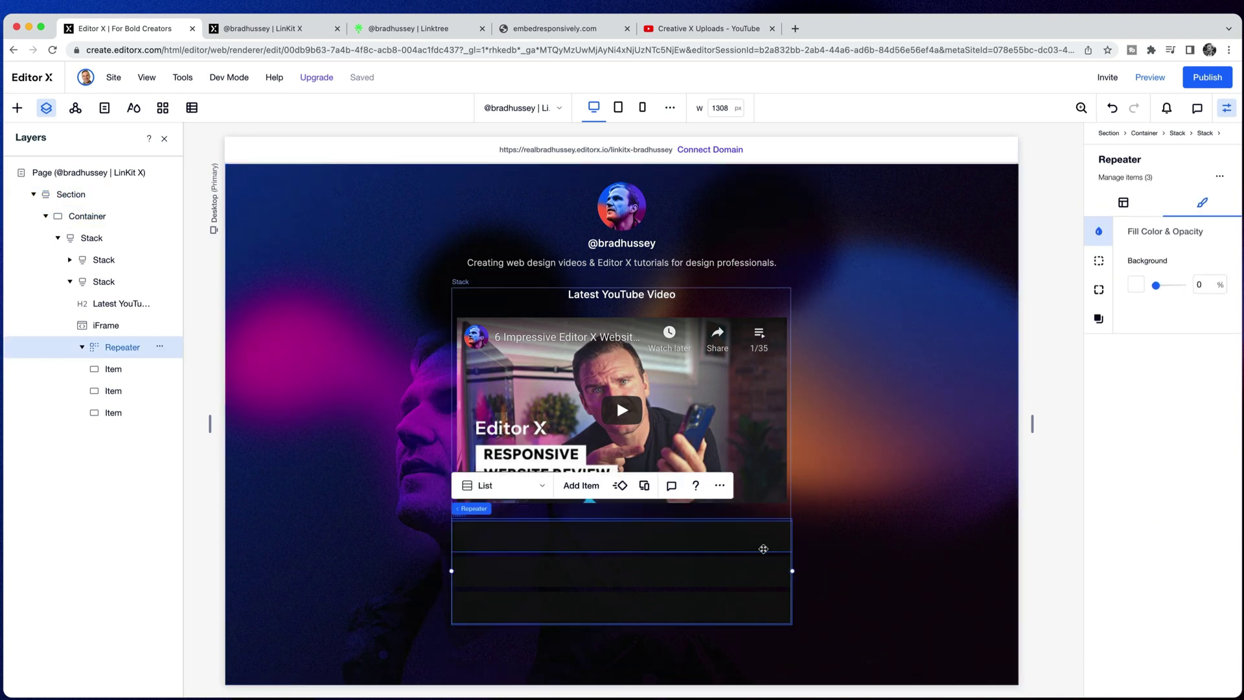
pyautogui.click(587, 541)
pyautogui.click(1099, 261)
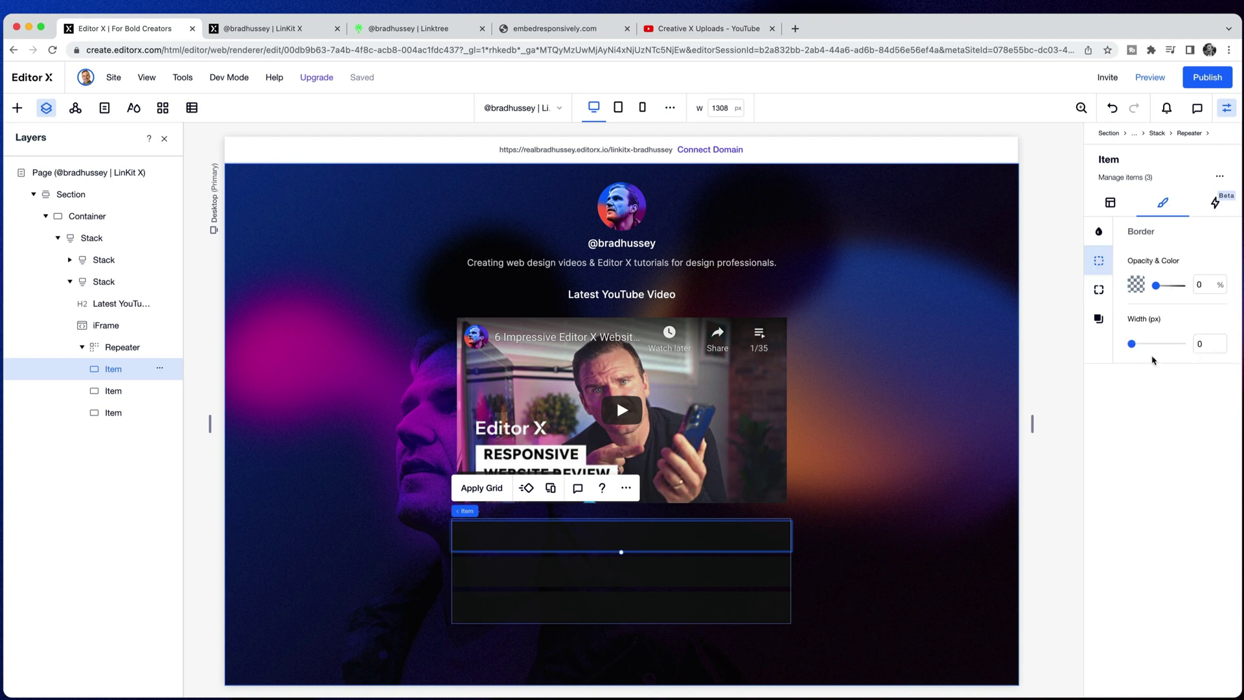
pyautogui.click(1137, 285)
pyautogui.click(1137, 476)
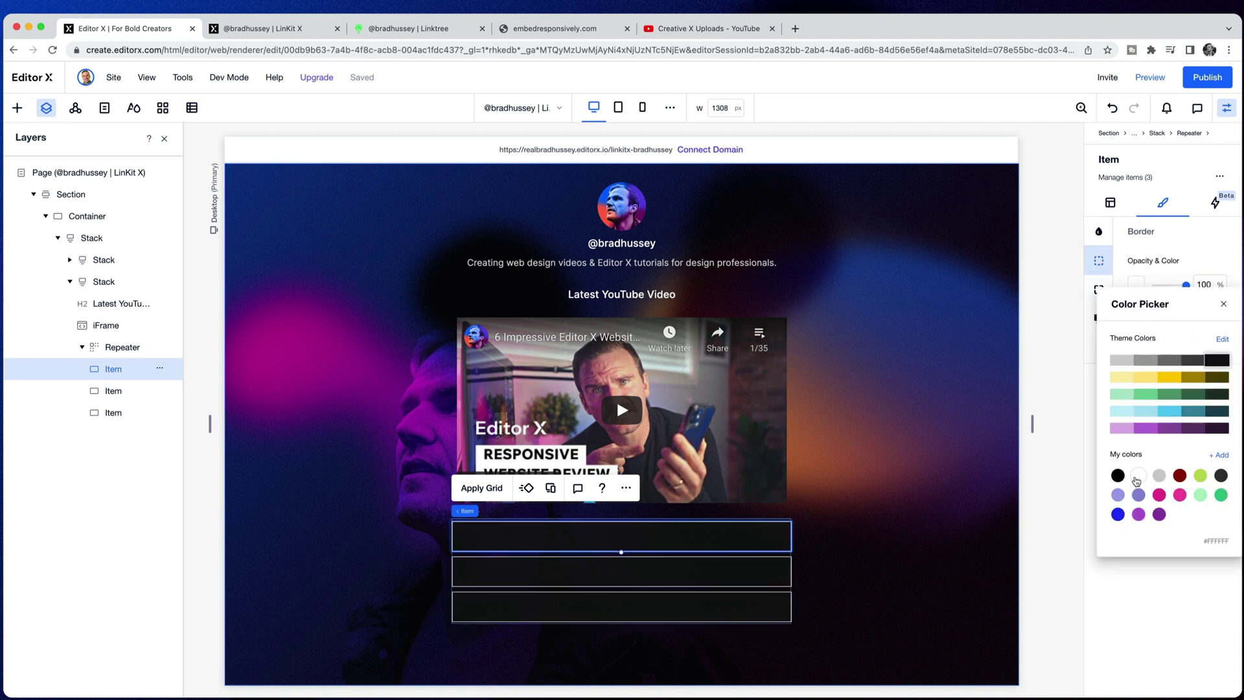
pyautogui.click(1223, 304)
pyautogui.write('20')
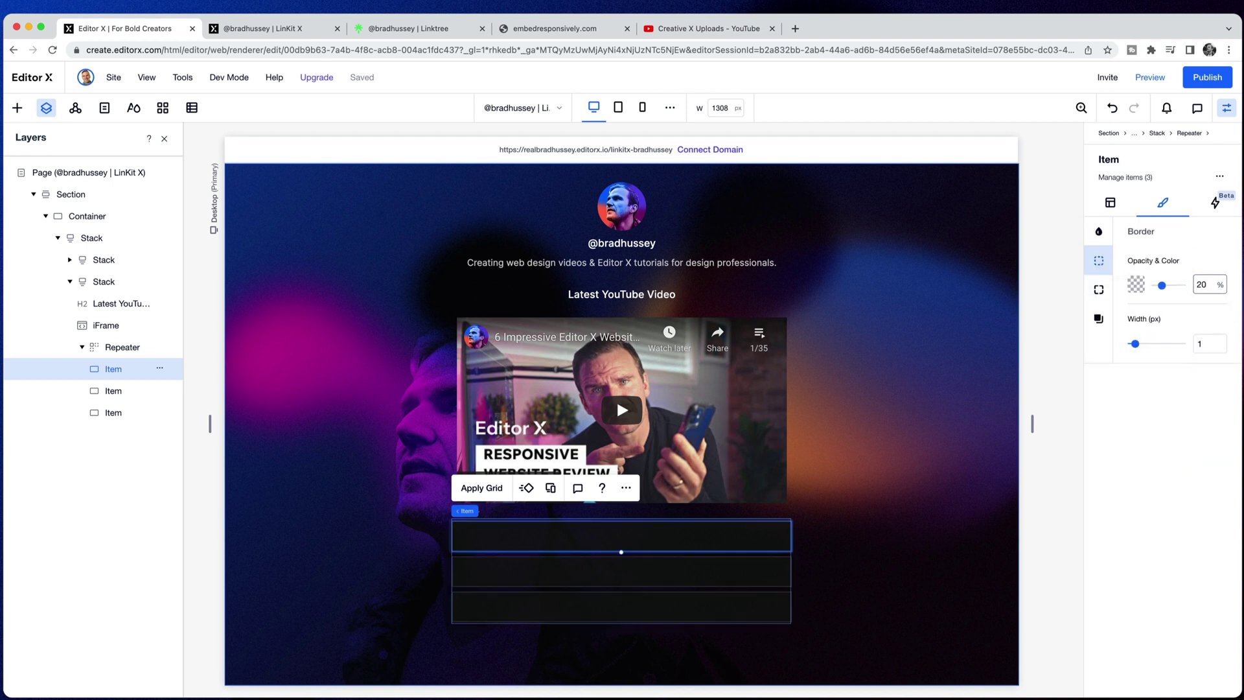
# Set the repeater's vertical margins to 10 to space the link rows apart.
pyautogui.click(879, 497)
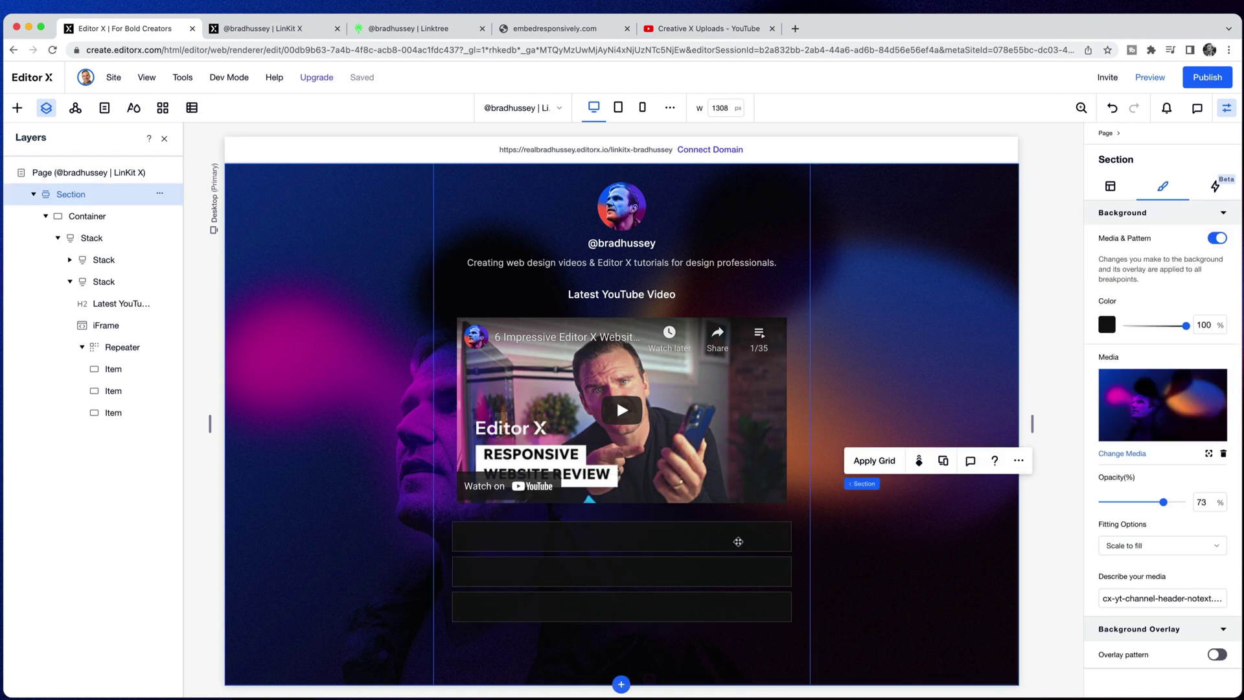
pyautogui.click(659, 547)
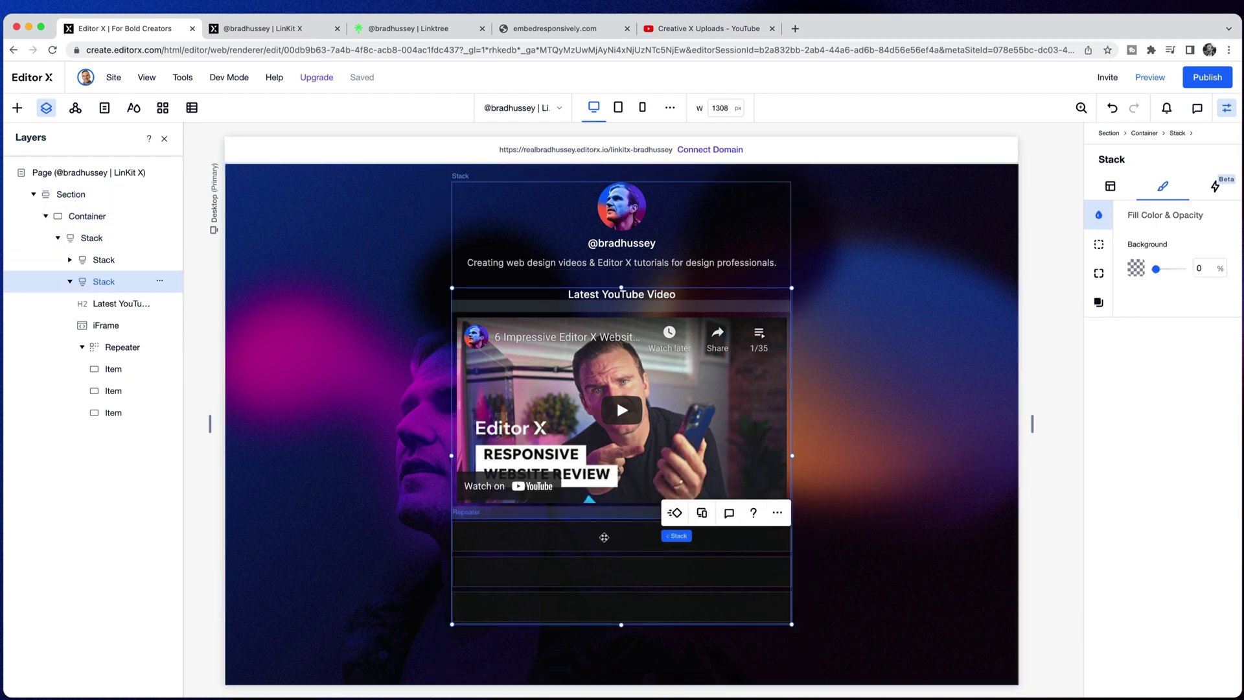
pyautogui.click(603, 537)
pyautogui.click(1221, 576)
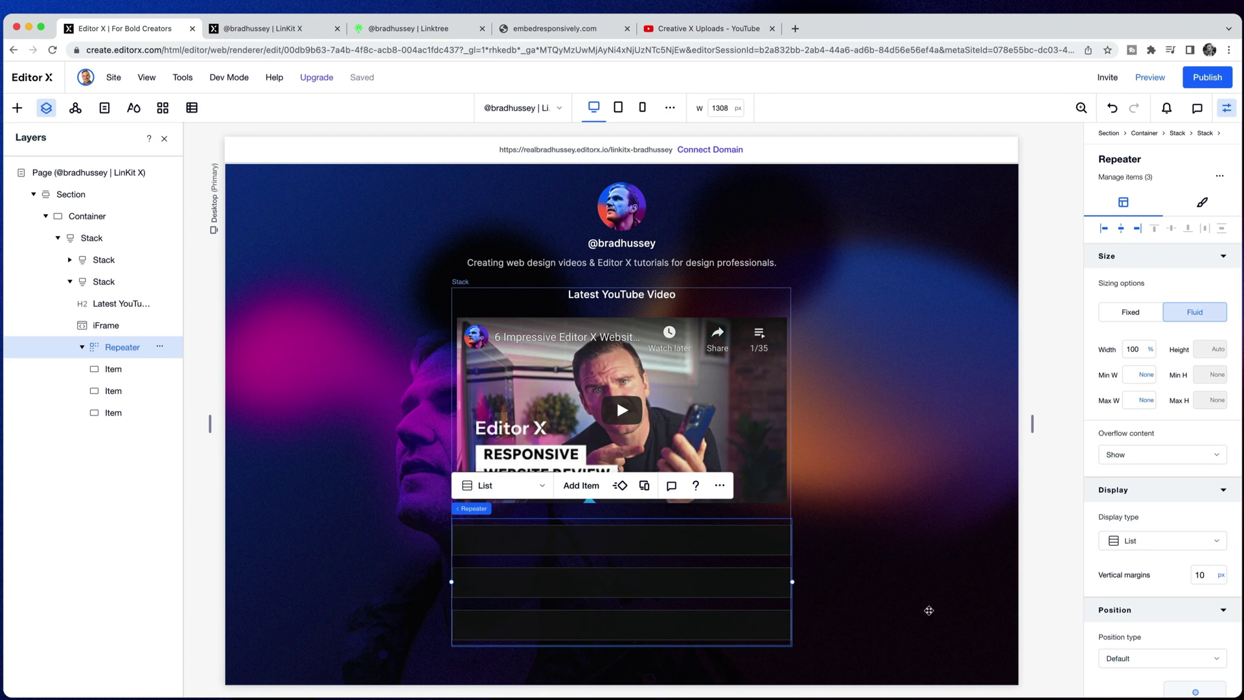
pyautogui.click(913, 583)
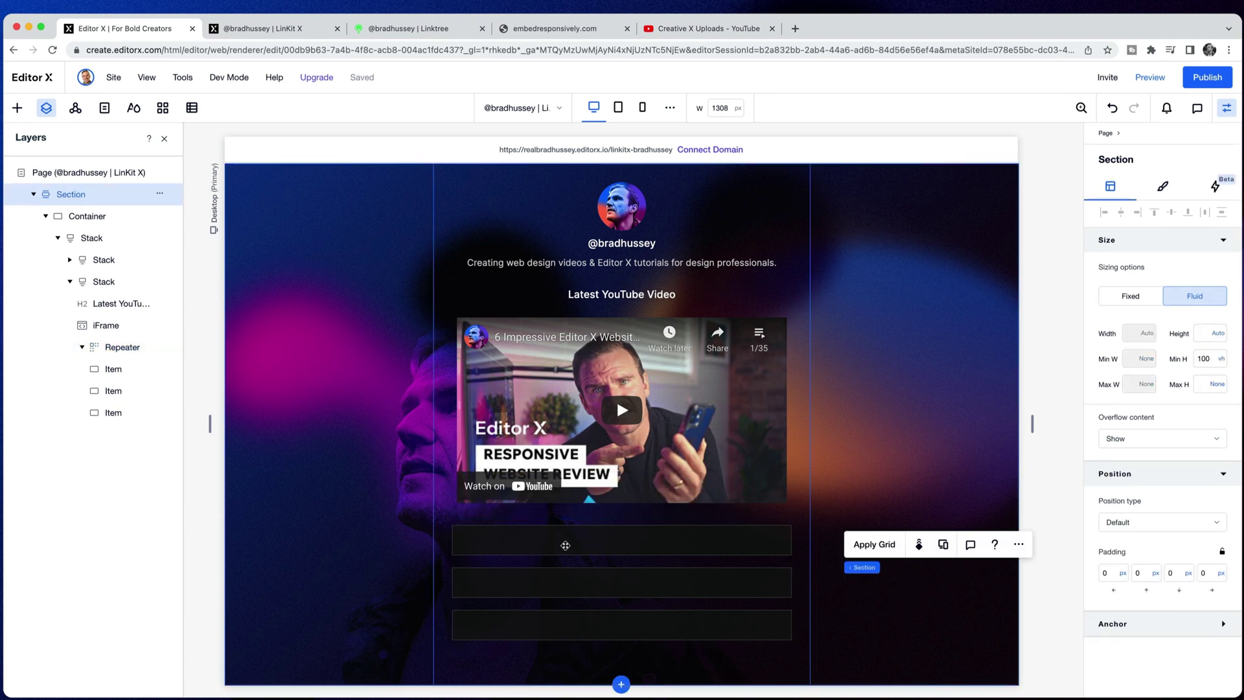
# Select a link row and bring up its Apply Grid layout choices.
pyautogui.click(593, 545)
pyautogui.click(574, 516)
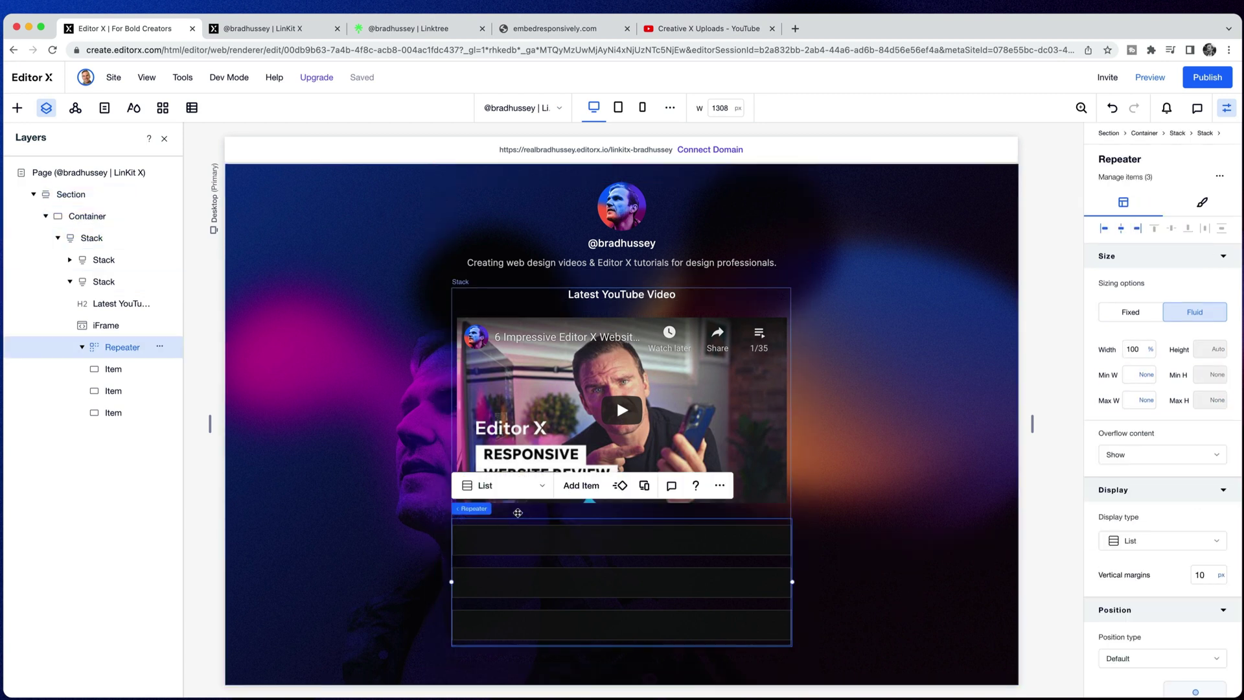
pyautogui.click(518, 536)
pyautogui.click(482, 491)
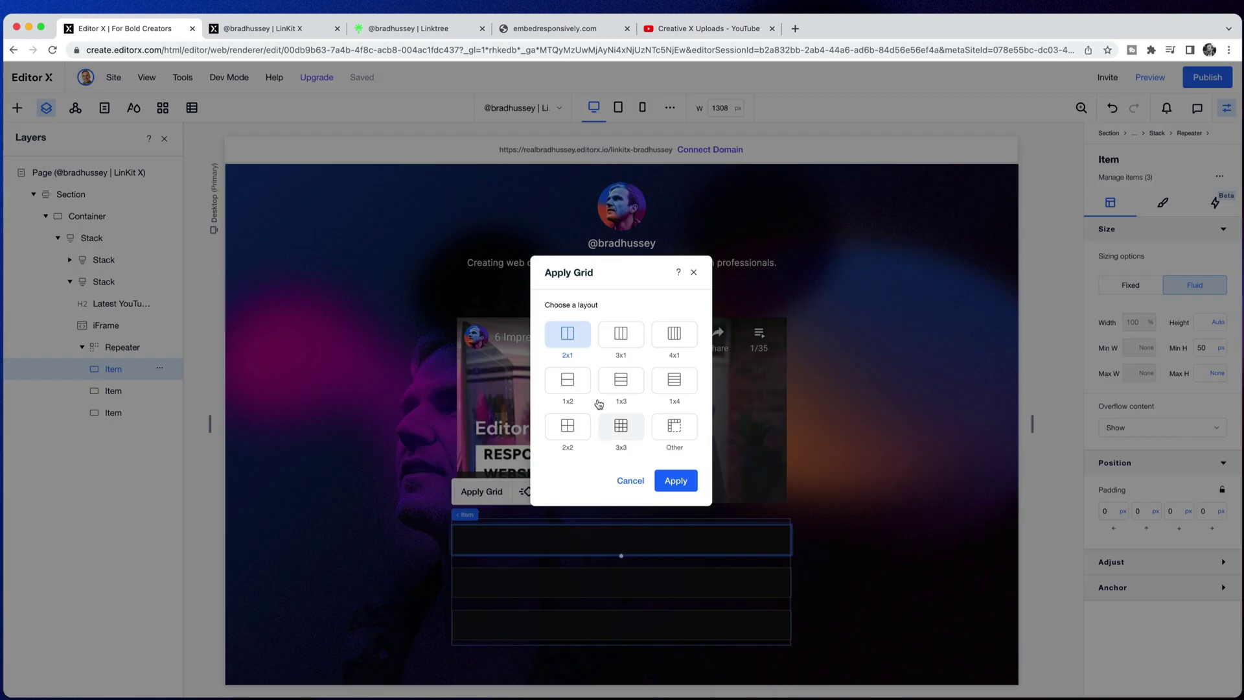
# Apply a 2x1 grid with 0.3fr/1.7fr columns, 10 px horizontal gap and 0 vertical gap.
pyautogui.click(675, 480)
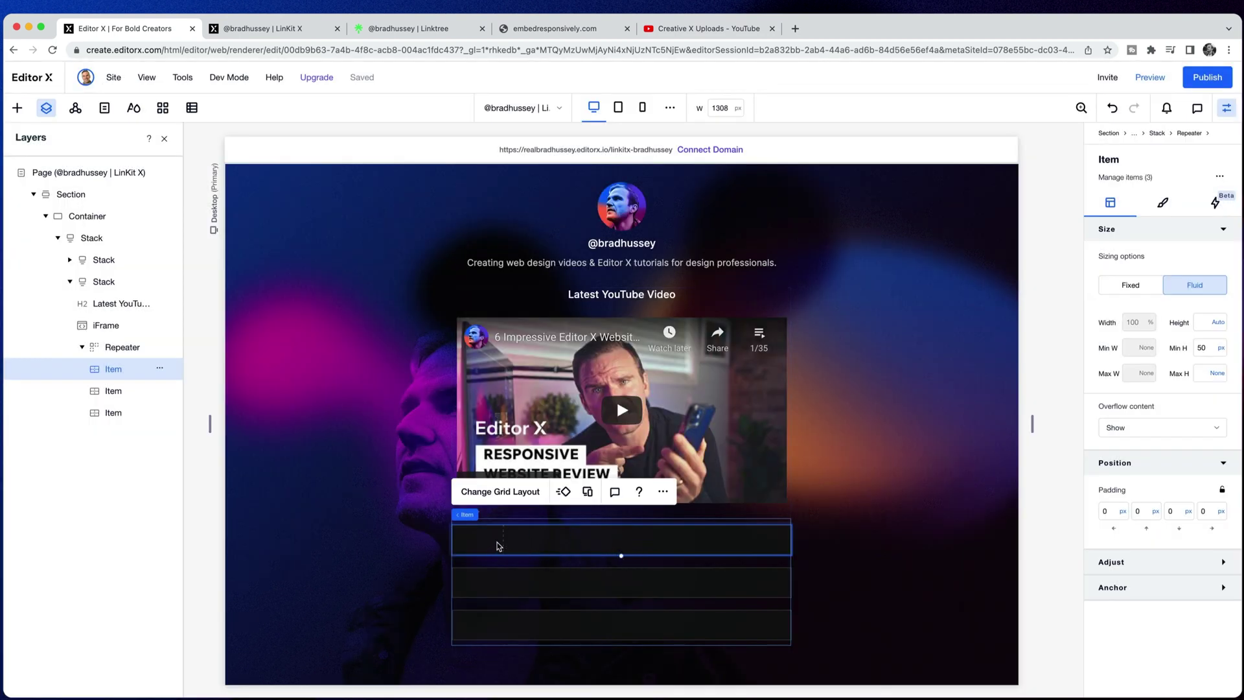
pyautogui.click(499, 491)
pyautogui.click(622, 420)
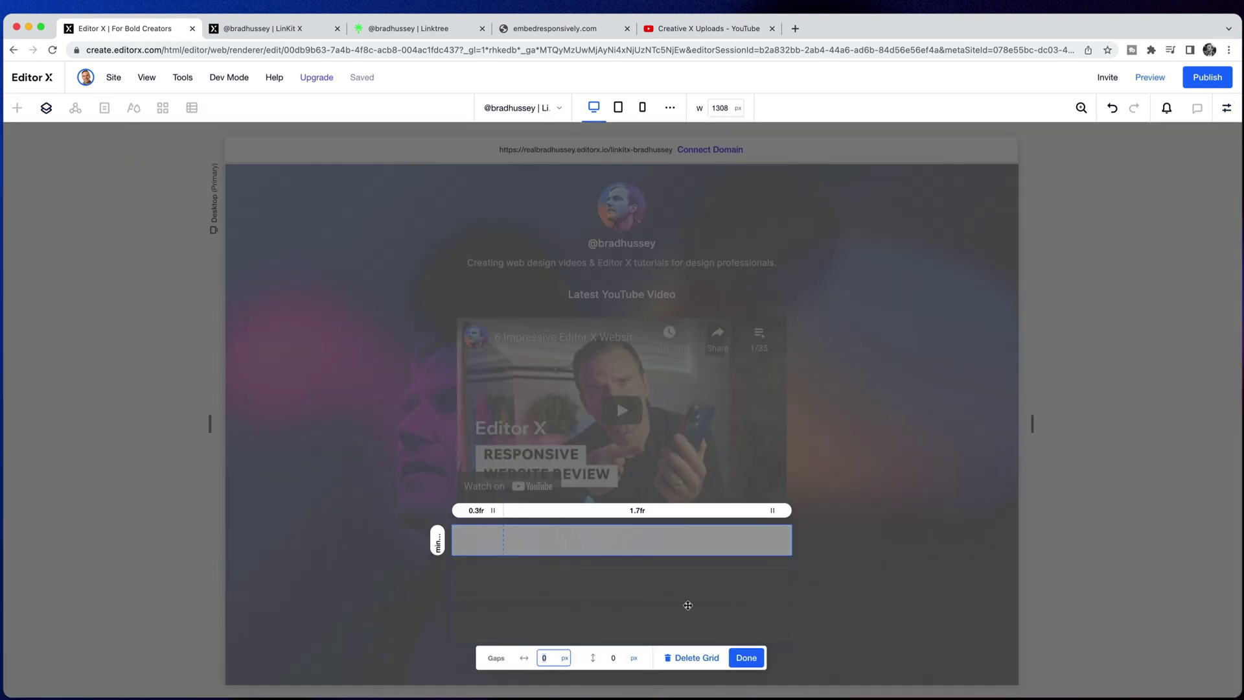
pyautogui.write('0')
pyautogui.press('Tab')
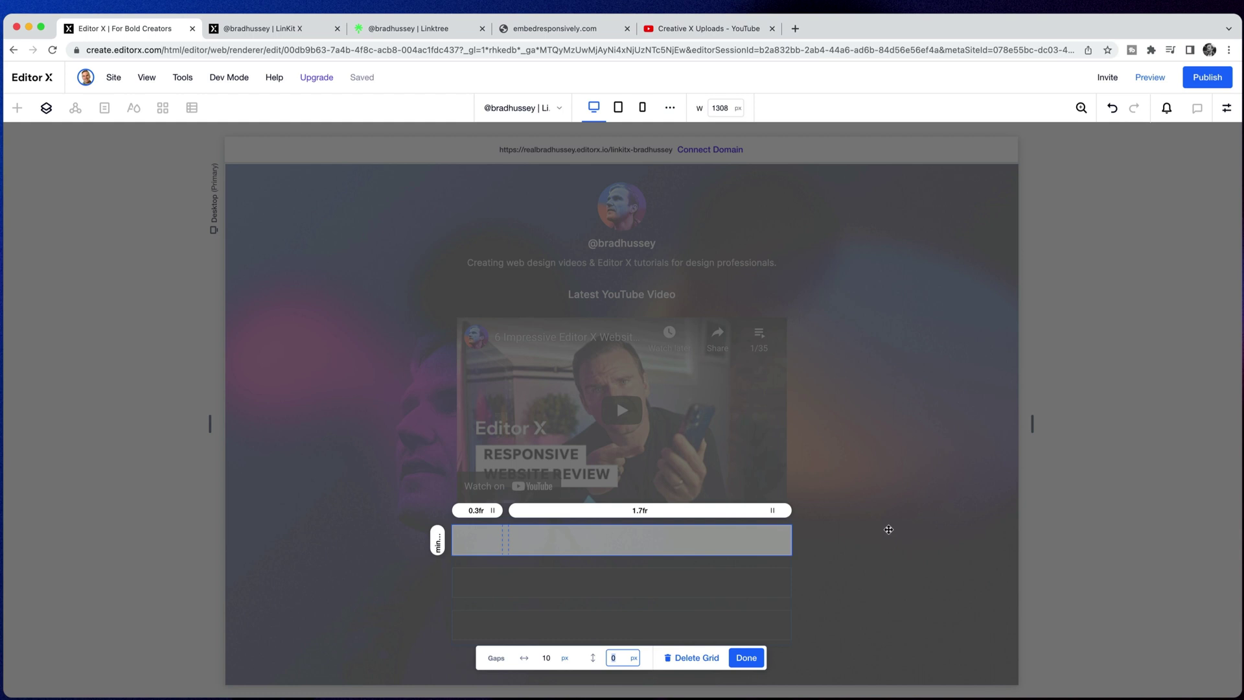
pyautogui.click(747, 658)
pyautogui.click(484, 582)
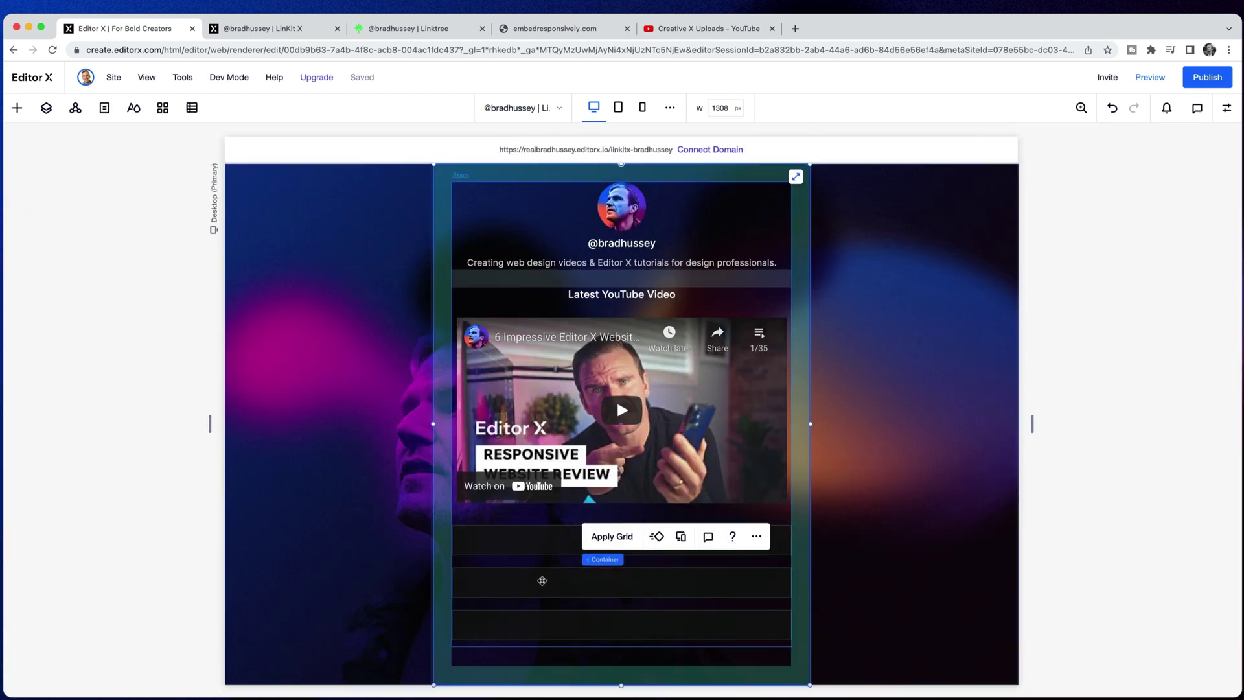
pyautogui.click(501, 544)
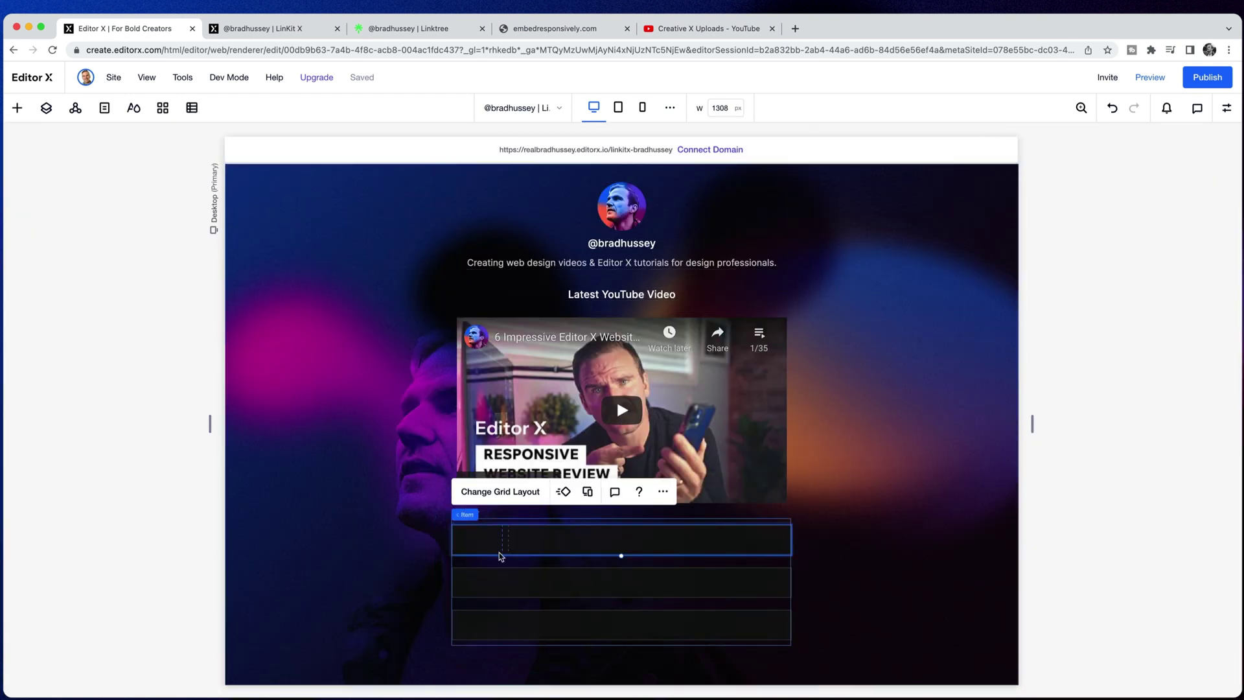
# Drop an image into the row's narrow cell, swap it for the CXC logo, and enlarge it to fill.
pyautogui.click(16, 109)
pyautogui.click(476, 541)
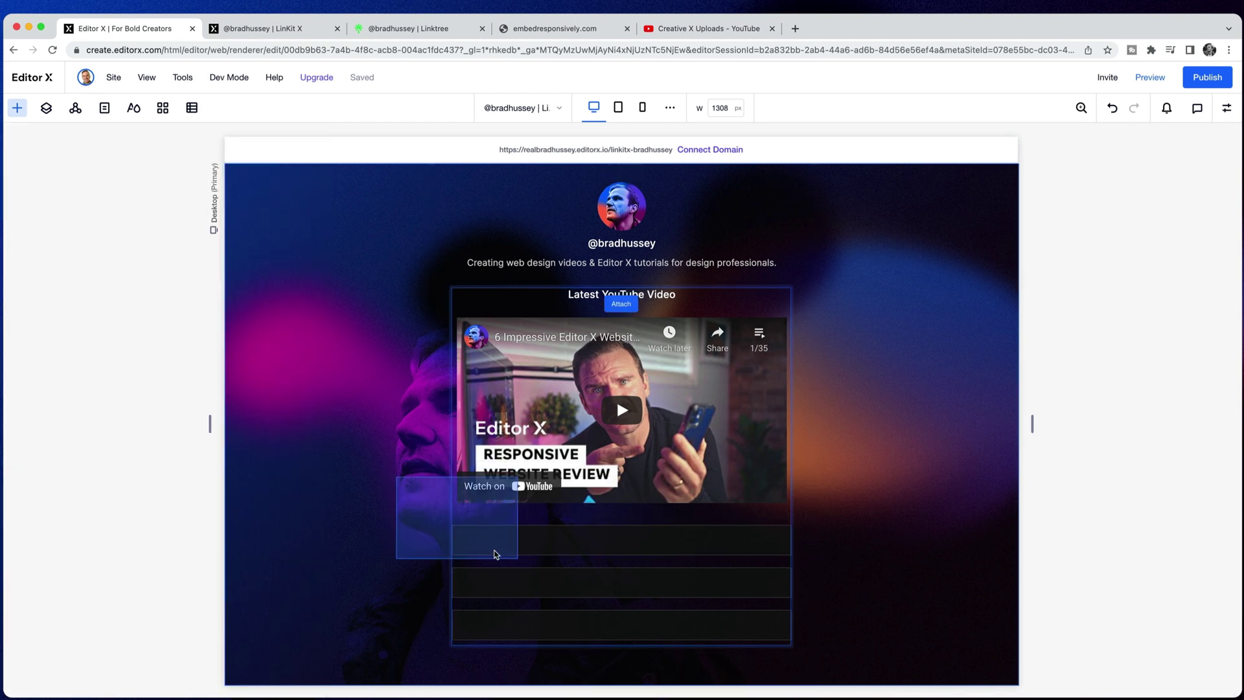
pyautogui.click(477, 540)
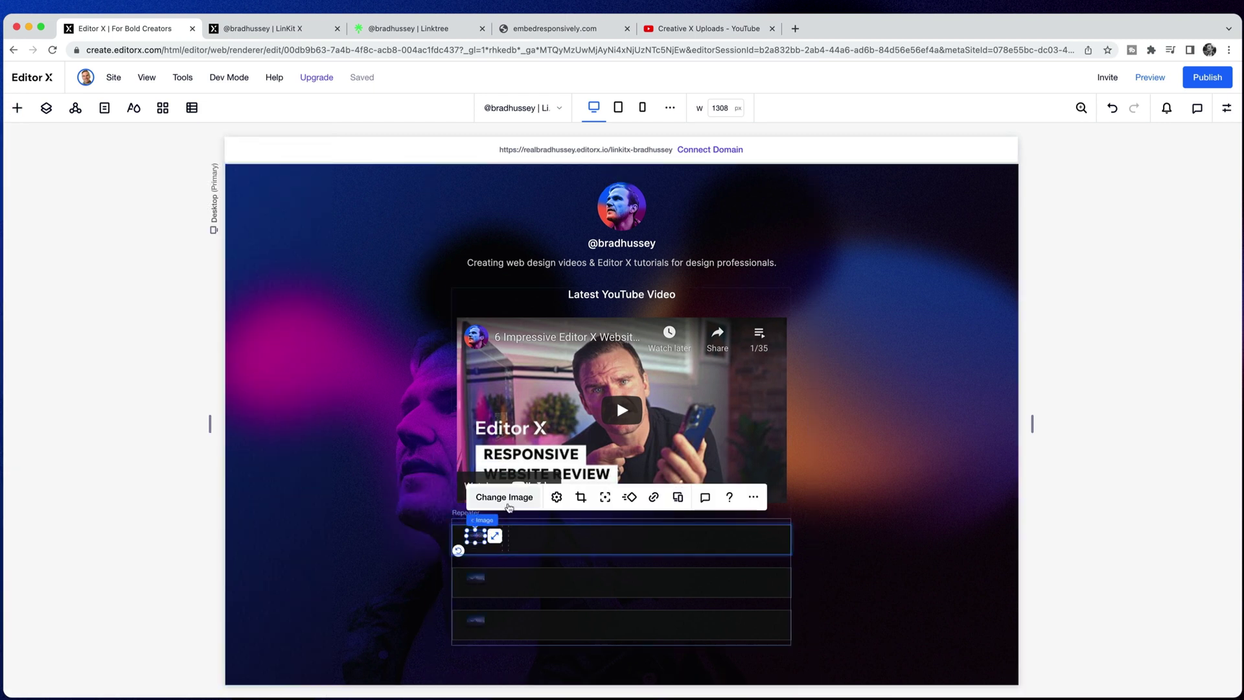
pyautogui.click(495, 498)
pyautogui.click(539, 275)
pyautogui.click(1072, 638)
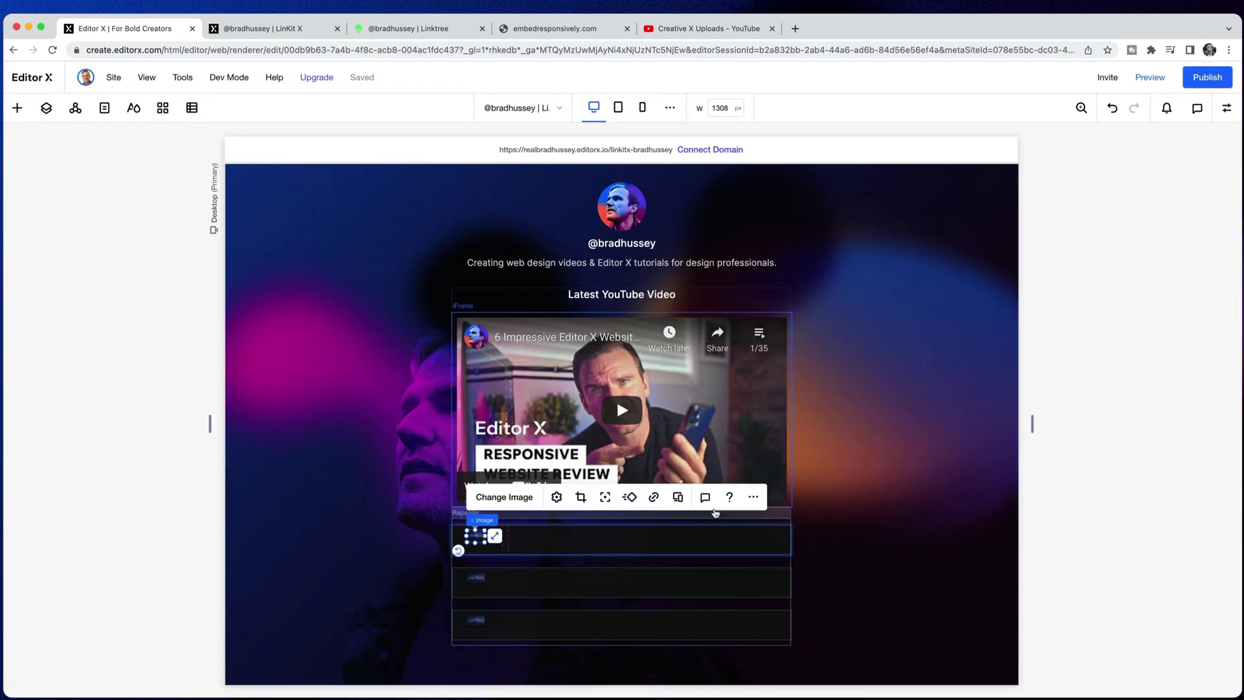
pyautogui.moveTo(494, 538); pyautogui.dragTo(523, 535)
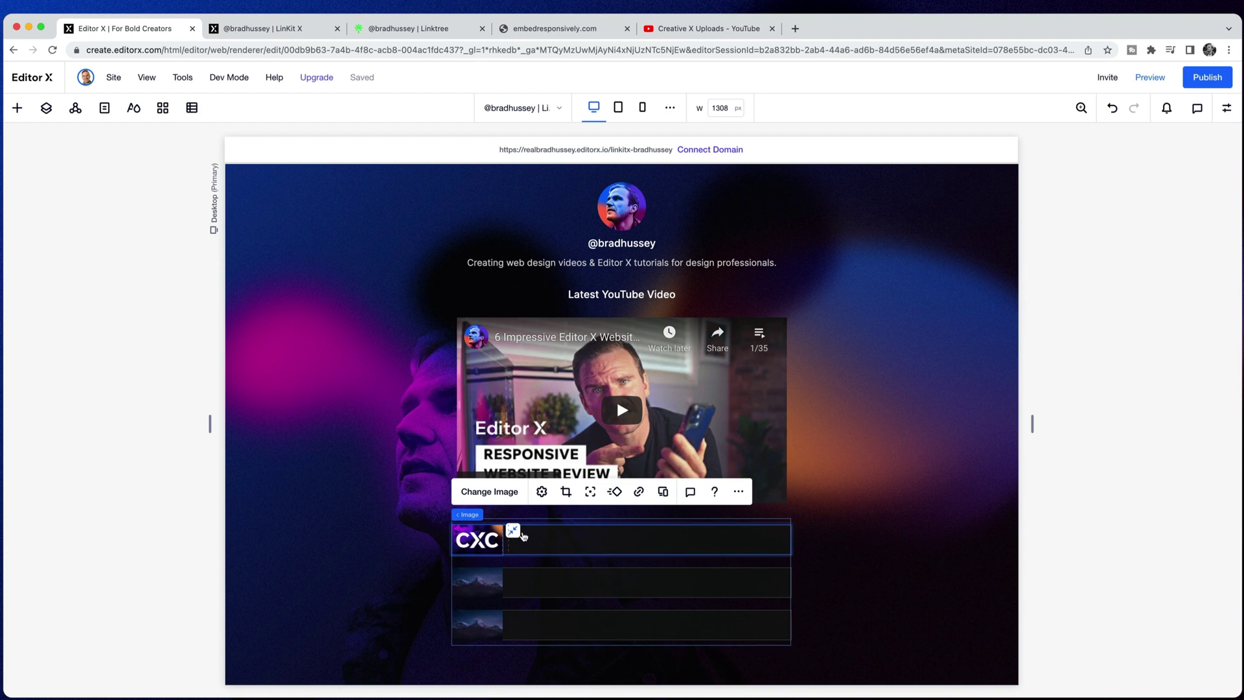
pyautogui.click(17, 108)
# Add a Start Now button to the wide column at full width, stretched to fill the cell.
pyautogui.moveTo(285, 197); pyautogui.dragTo(641, 549)
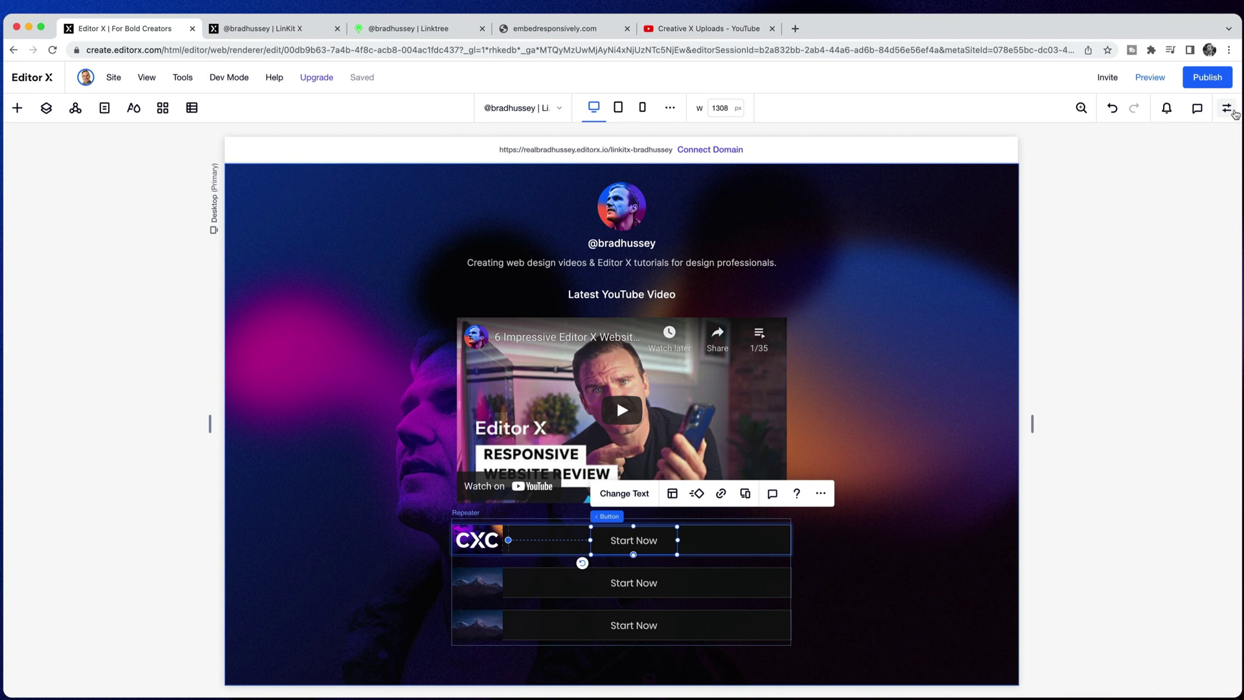
pyautogui.click(1227, 108)
pyautogui.press('Return')
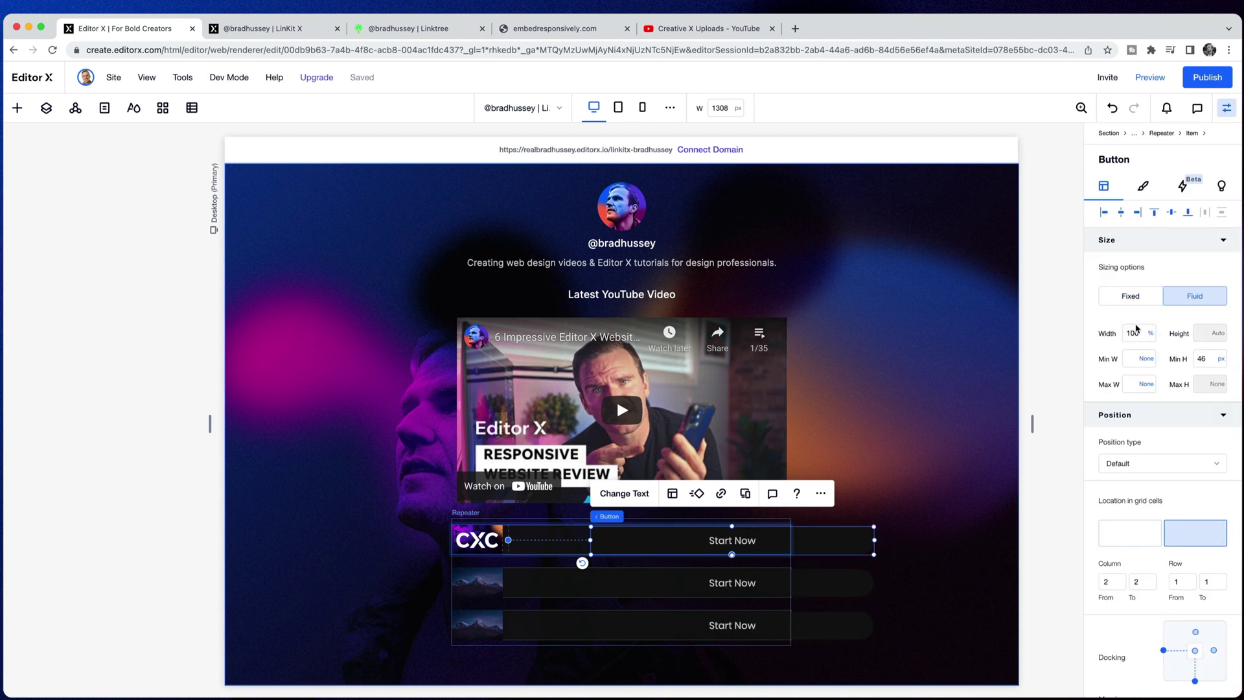
pyautogui.click(1119, 212)
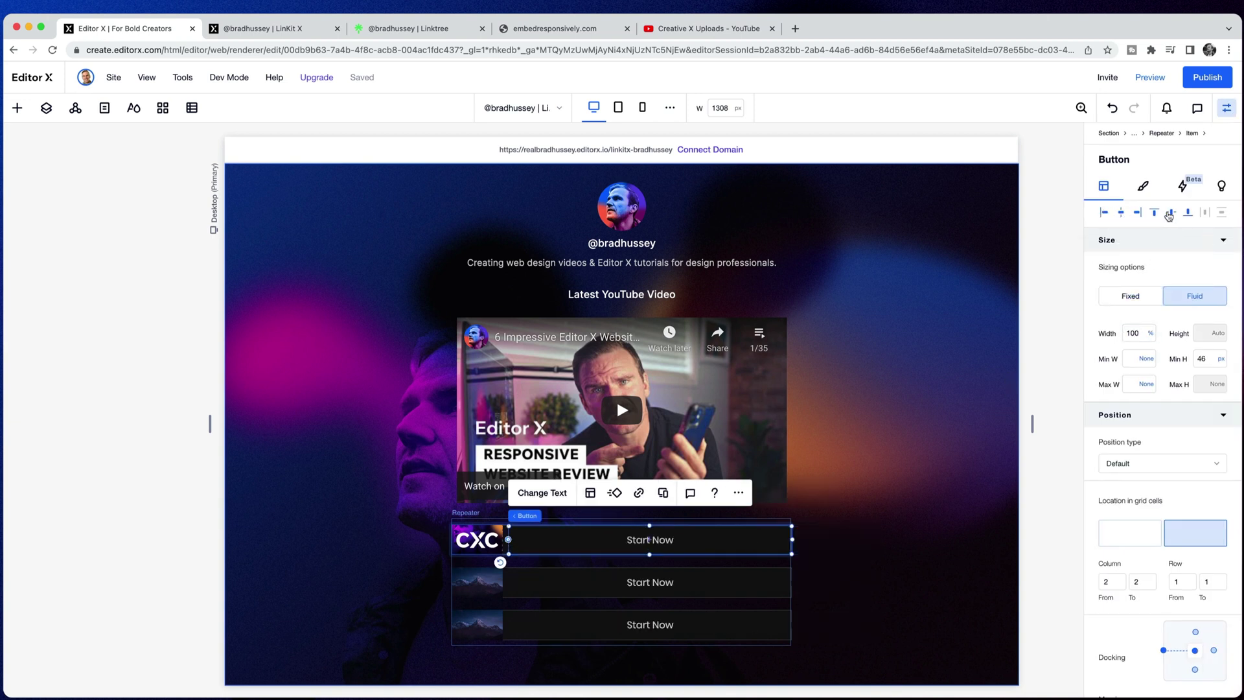
# Give the Start Now button 5 px rounded corners.
pyautogui.click(1144, 188)
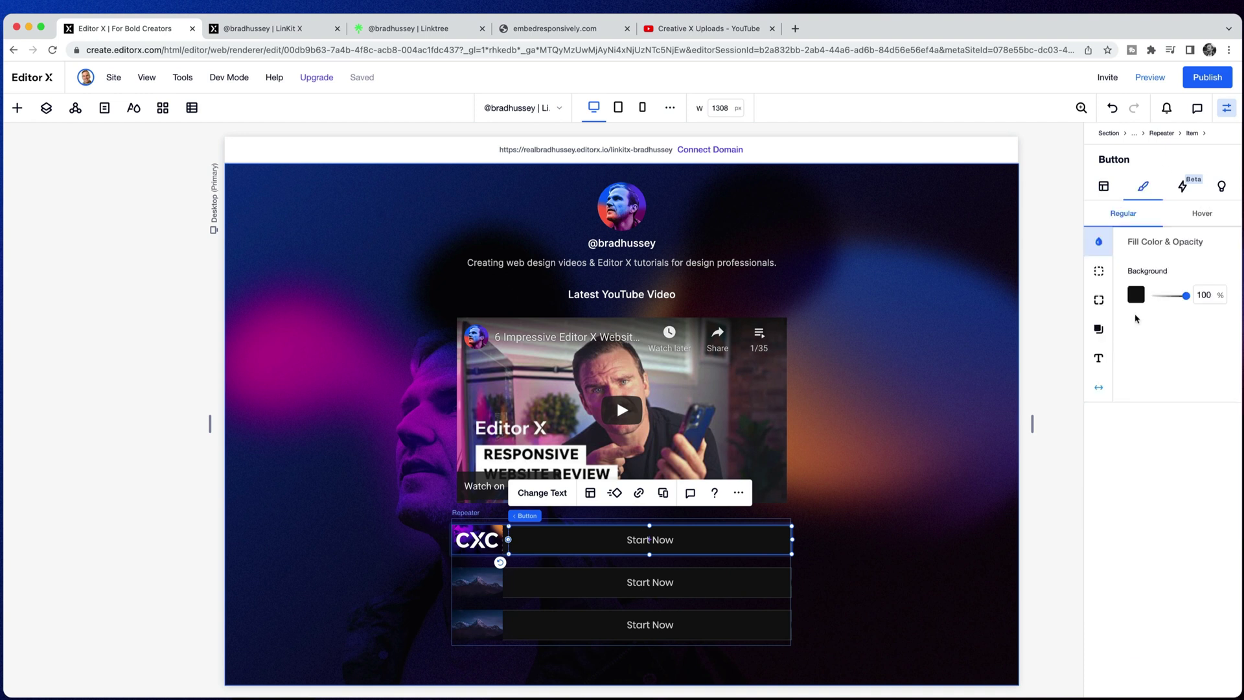
pyautogui.click(1099, 300)
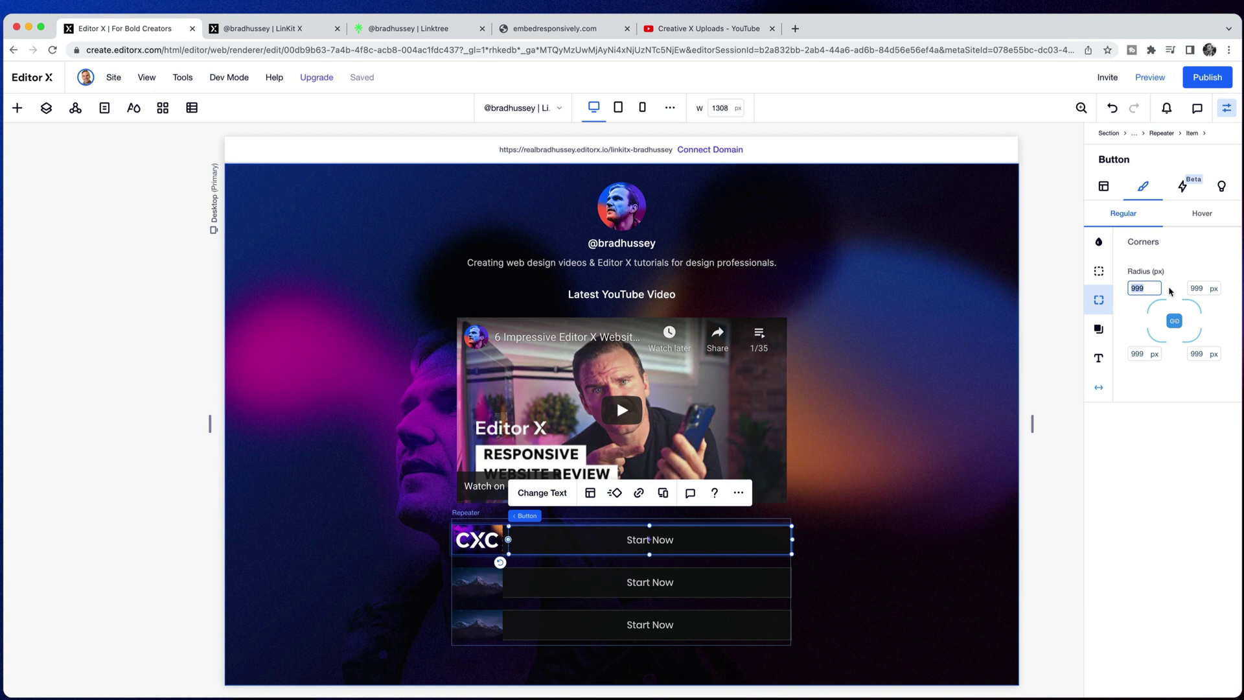
pyautogui.press('Tab')
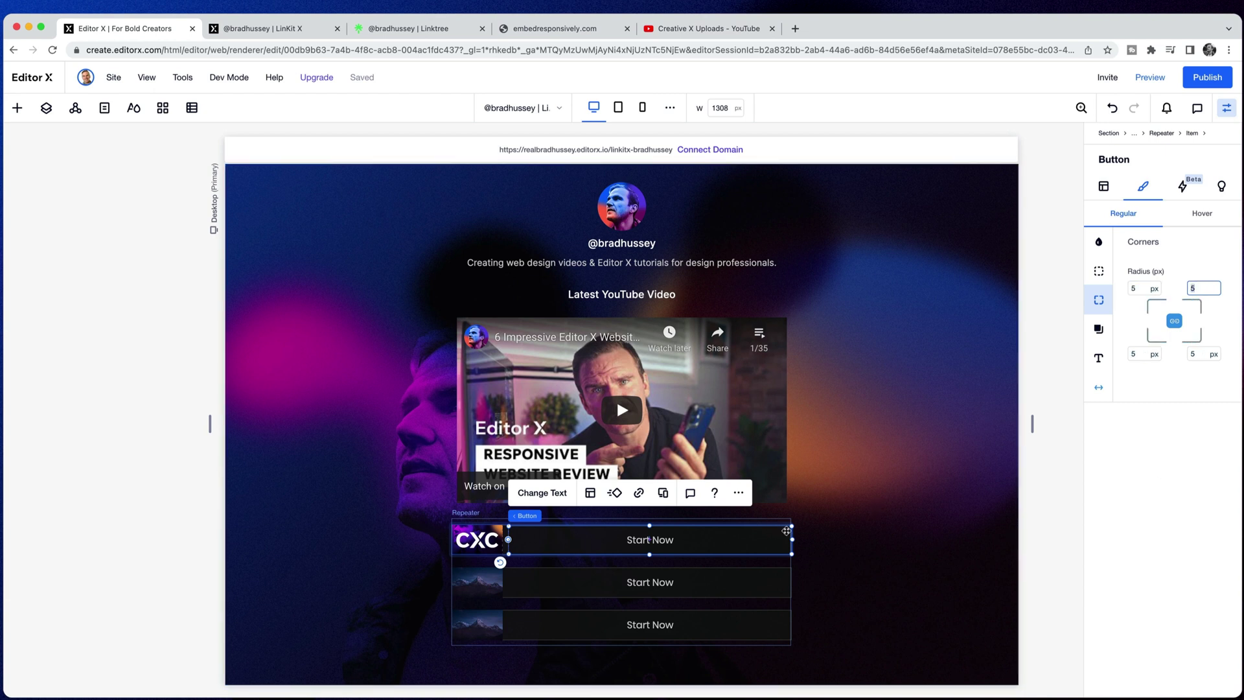
pyautogui.click(806, 555)
pyautogui.click(741, 534)
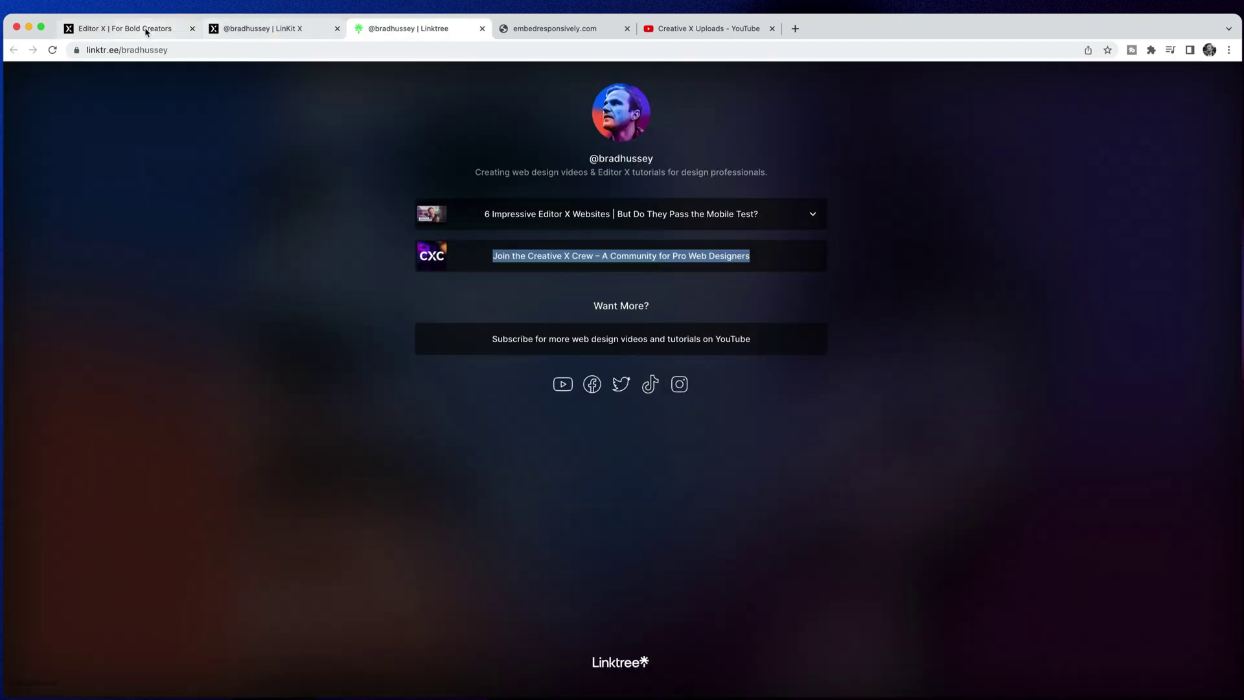
# Paste the community title as the button label and open its link options.
pyautogui.click(125, 29)
pyautogui.write('Join the Creative X Crew – A Community for Pro Web Designers')
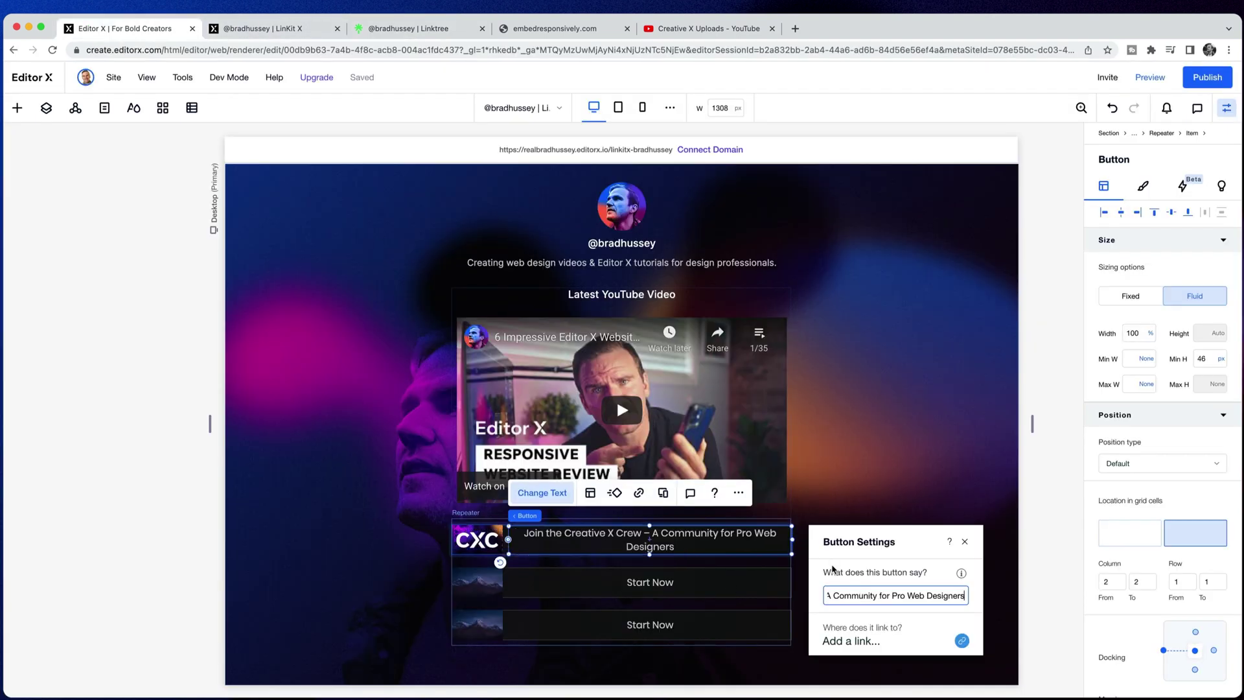
pyautogui.click(962, 643)
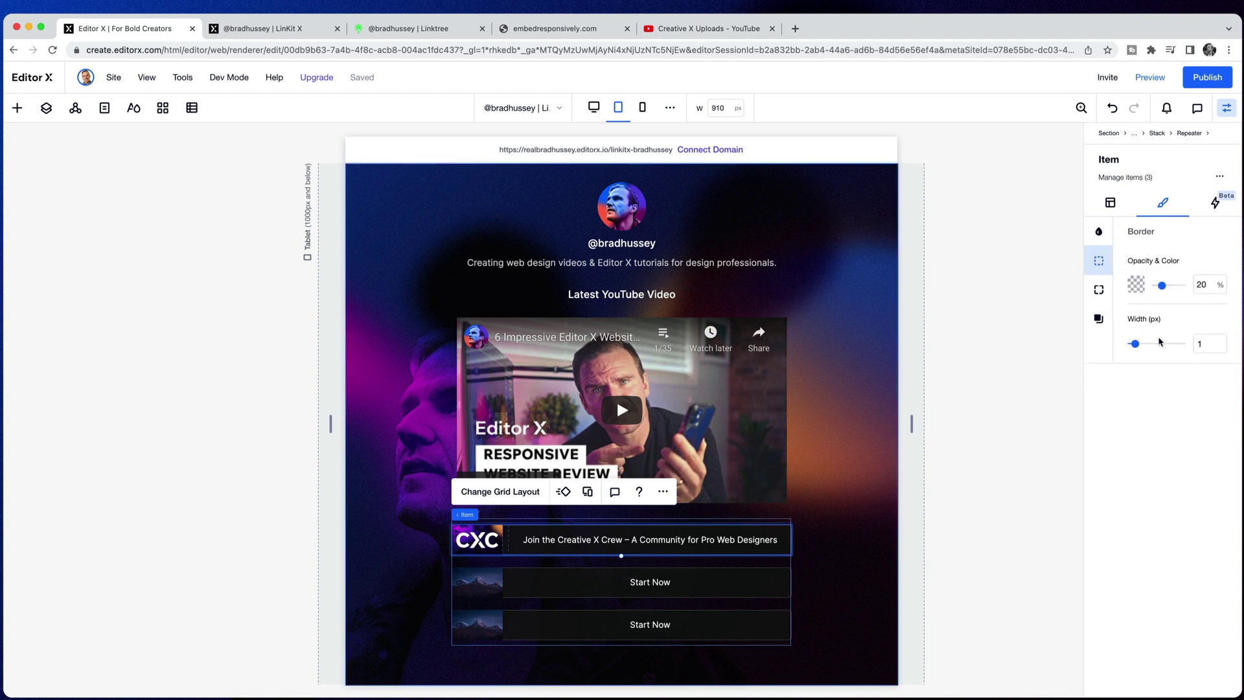
# Select the Latest YouTube Video heading and bring up its context menu.
pyautogui.click(837, 556)
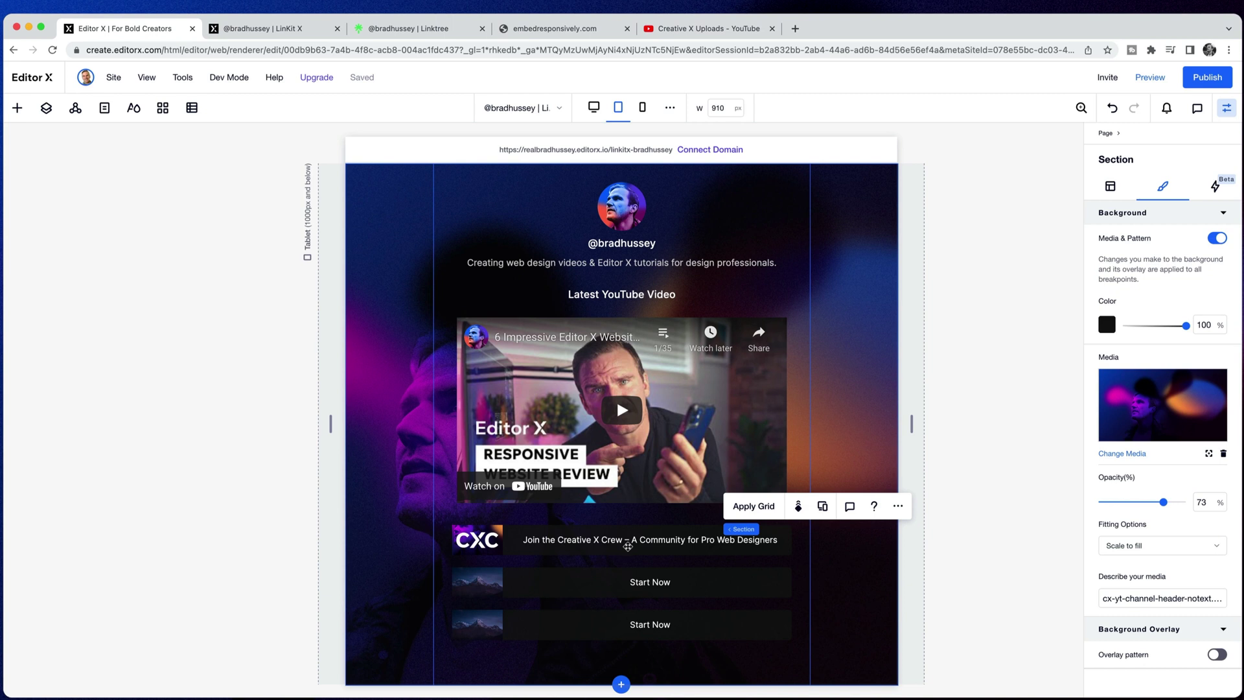
pyautogui.click(620, 294)
pyautogui.rightClick(661, 292)
# Duplicate the heading, move it below the video, and retitle it My Links.
pyautogui.click(700, 428)
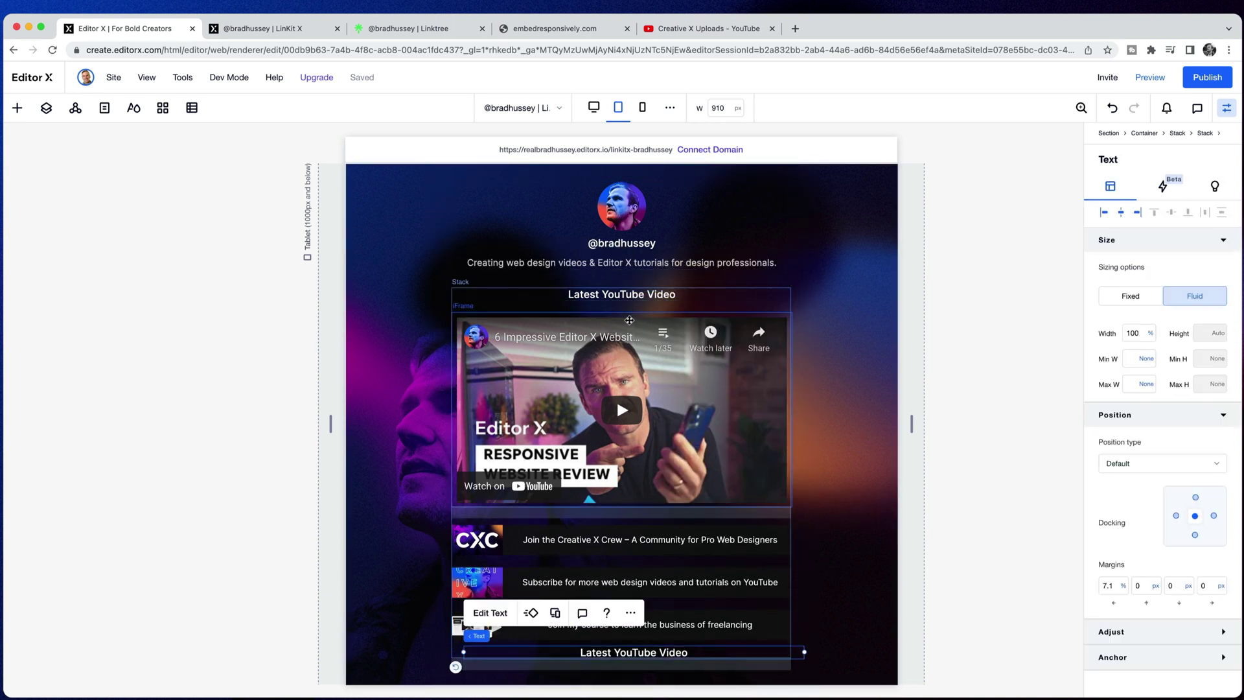
pyautogui.moveTo(635, 652); pyautogui.dragTo(623, 516)
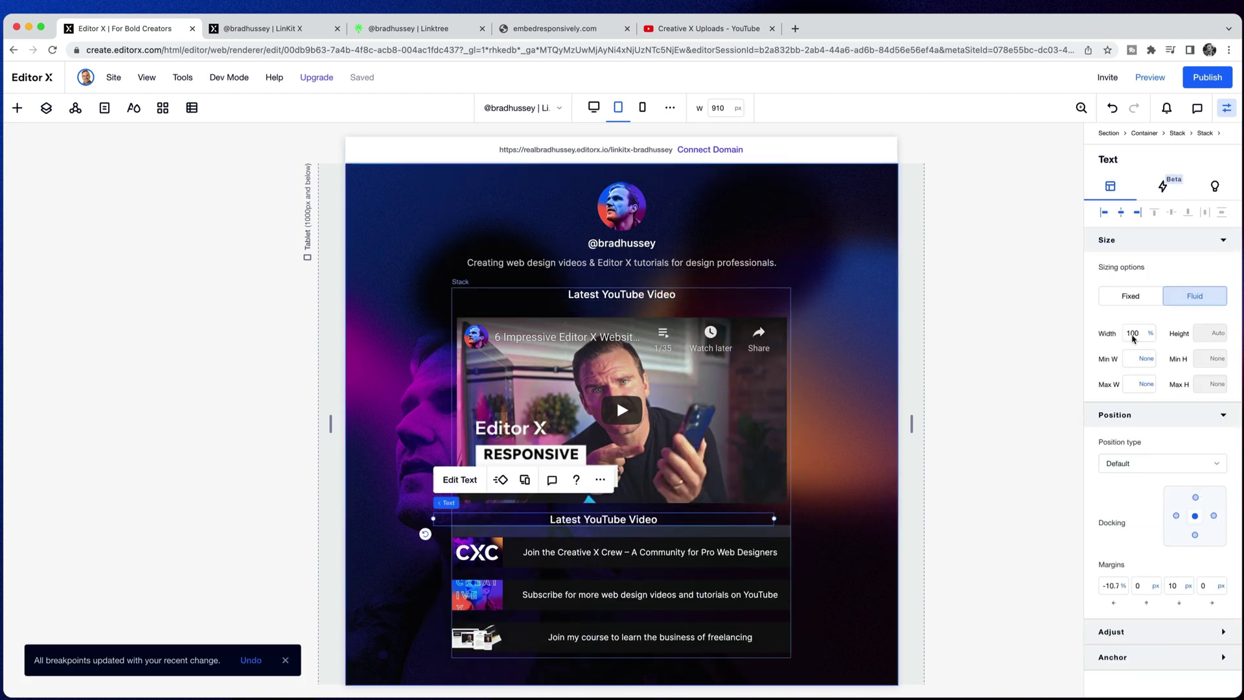
pyautogui.doubleClick(622, 518)
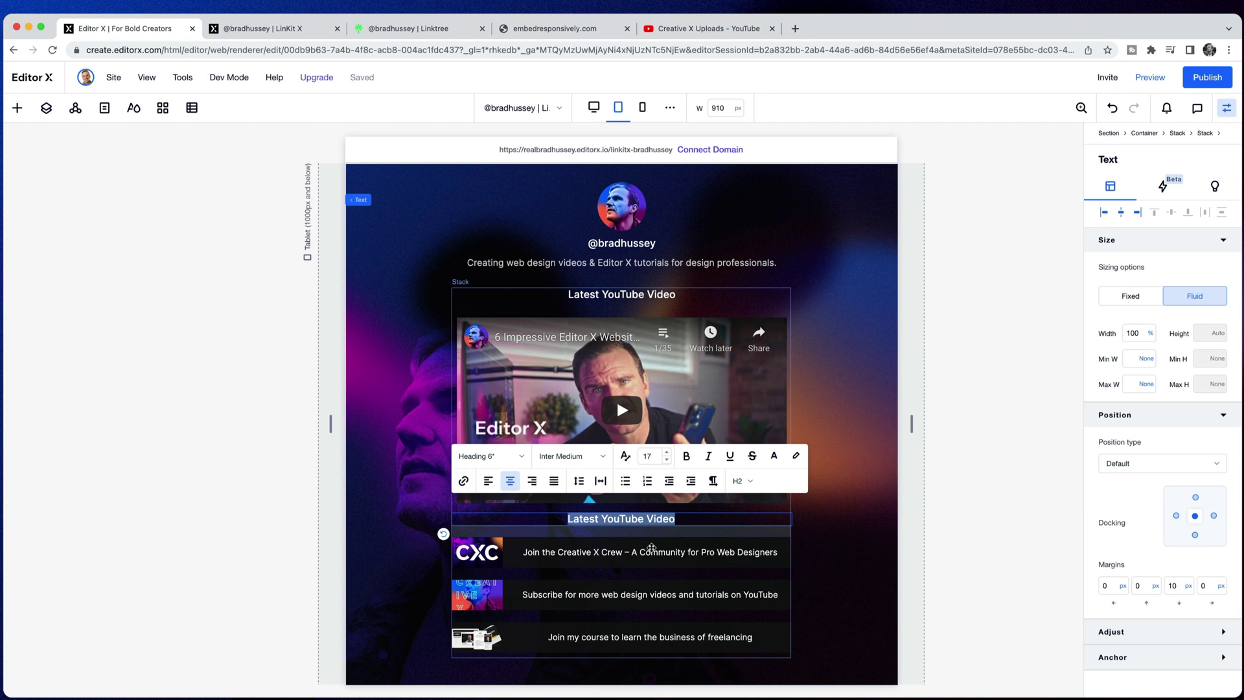
pyautogui.write('My Links')
pyautogui.click(862, 542)
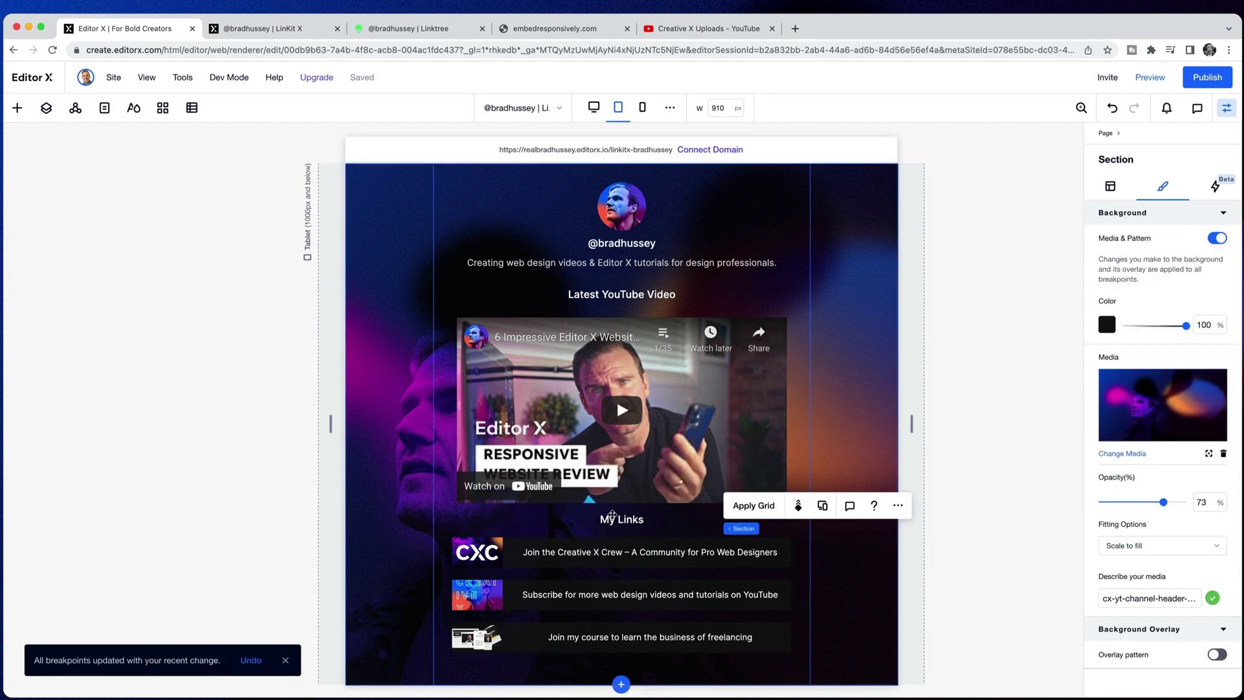
# Set the stack's item spacing to 10 px.
pyautogui.click(620, 518)
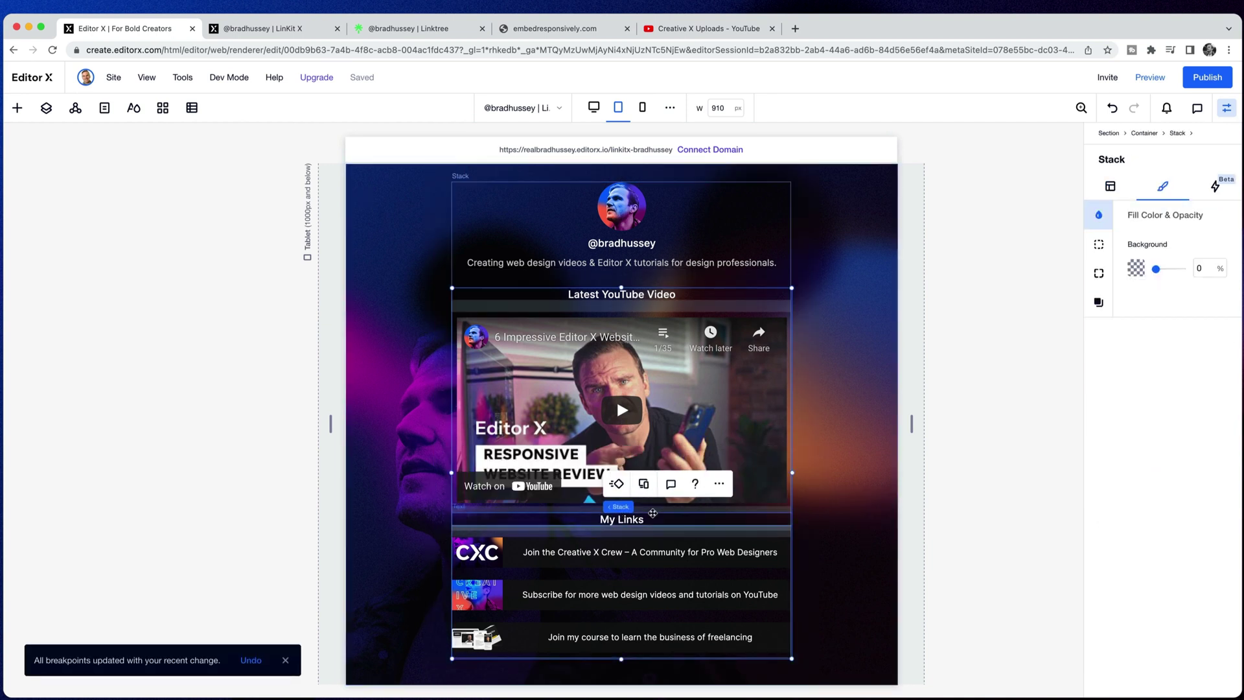
pyautogui.click(1110, 187)
pyautogui.click(1202, 448)
pyautogui.write('10')
pyautogui.press('Return')
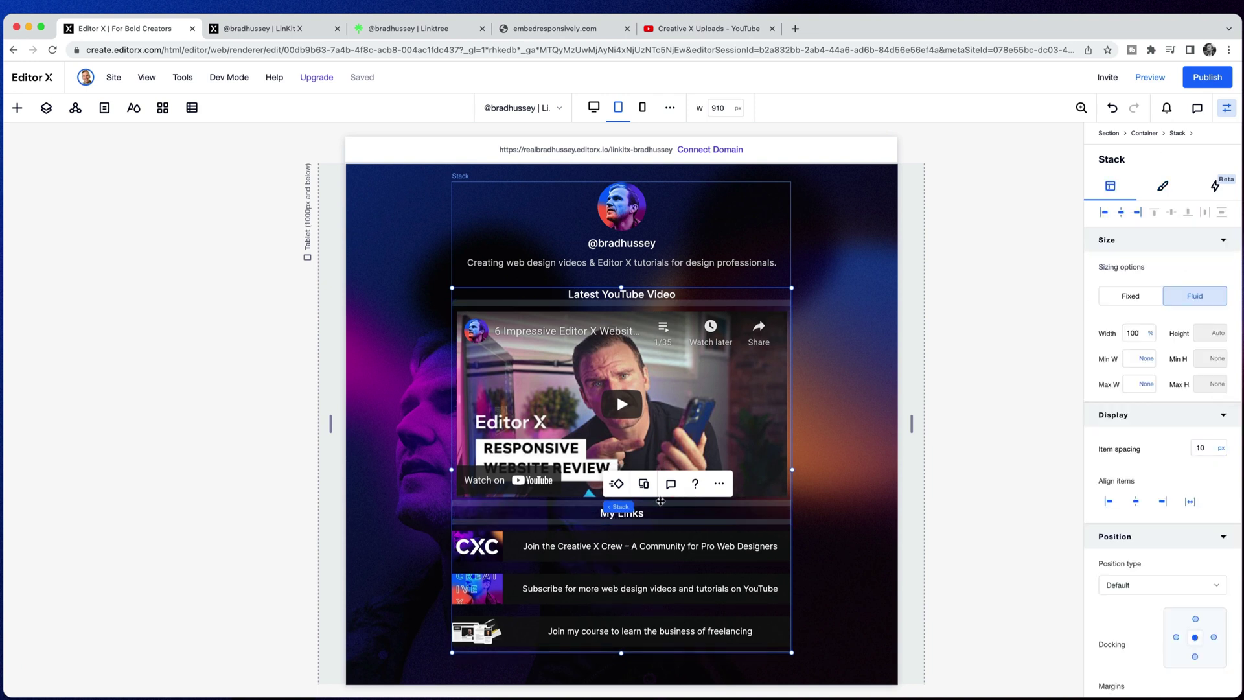
# Compare the page with the embedresponsively, Linktree and published LinkIt X tabs.
pyautogui.click(622, 404)
pyautogui.click(915, 422)
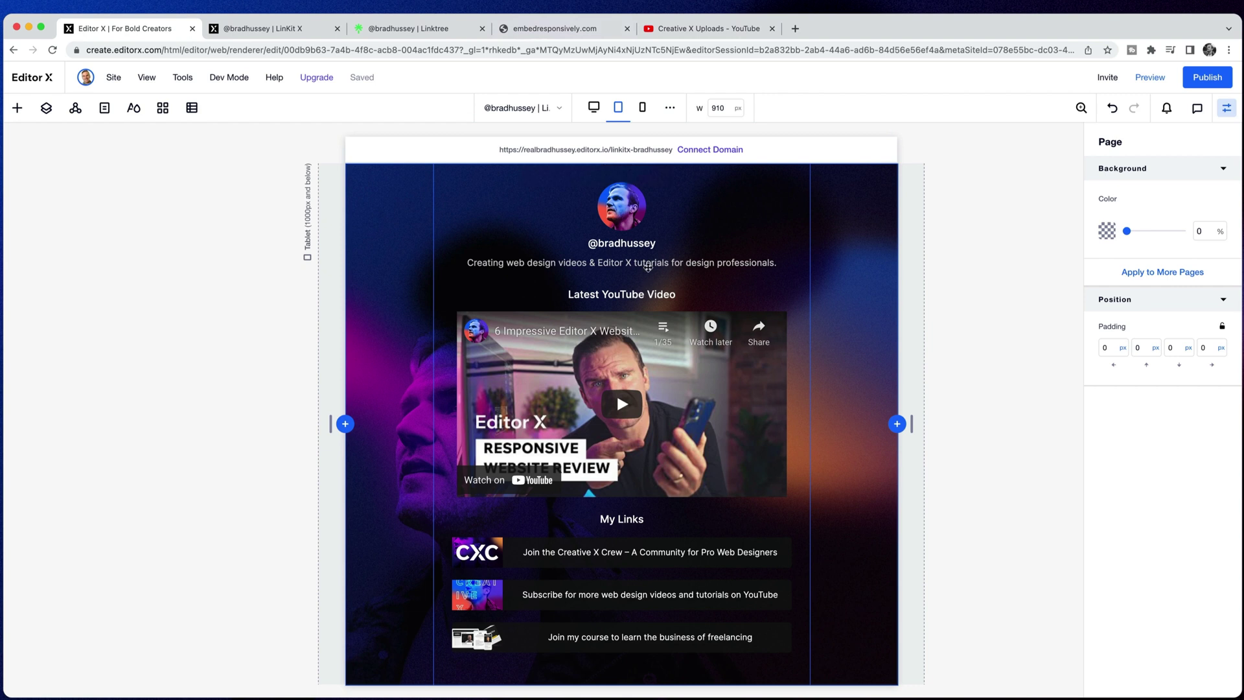
pyautogui.click(554, 28)
pyautogui.click(408, 28)
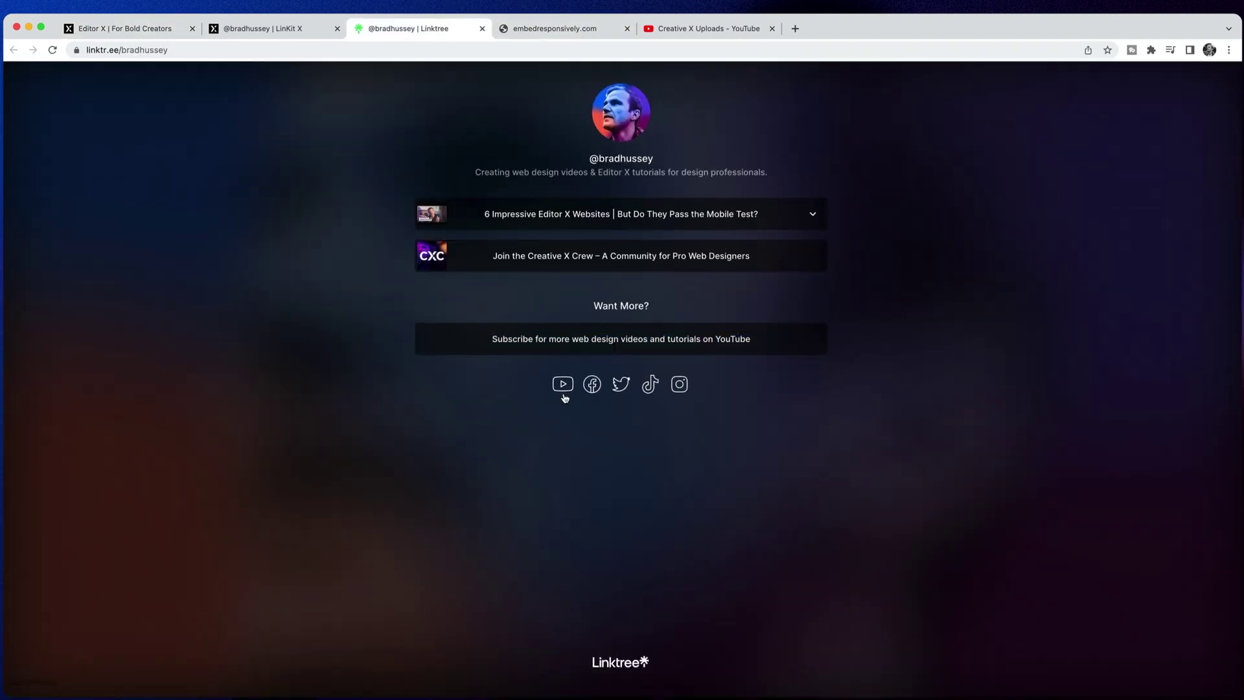
pyautogui.click(263, 29)
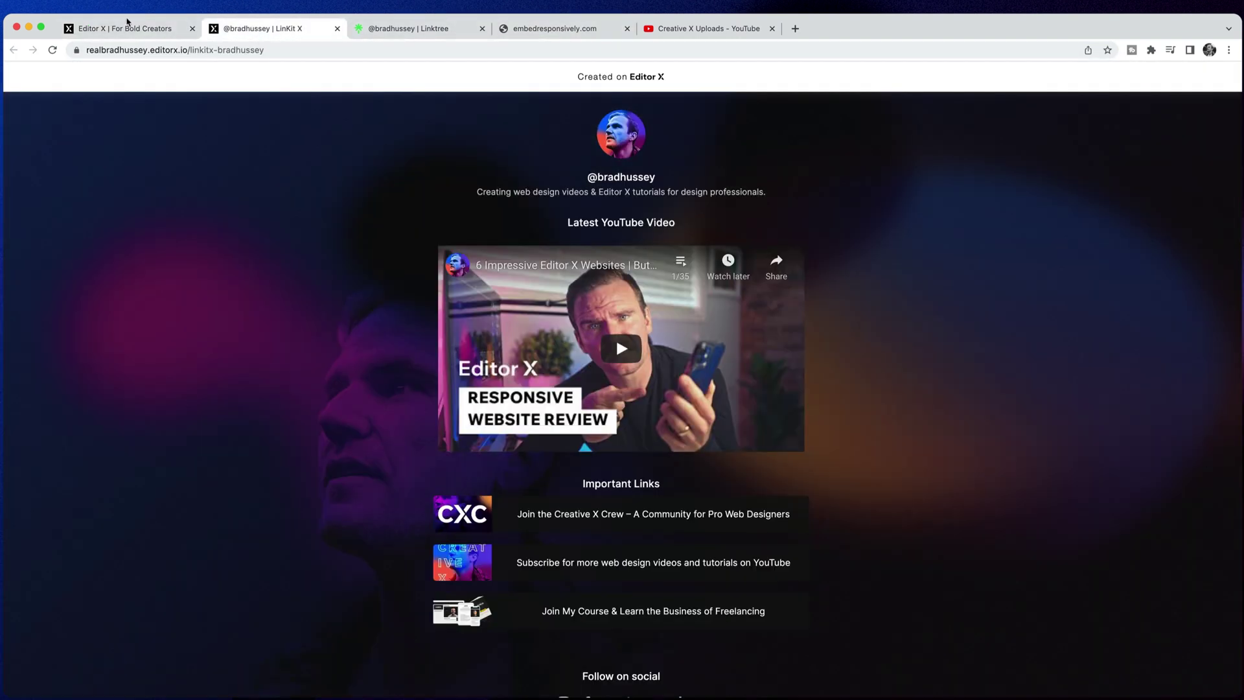
pyautogui.click(125, 28)
pyautogui.click(17, 108)
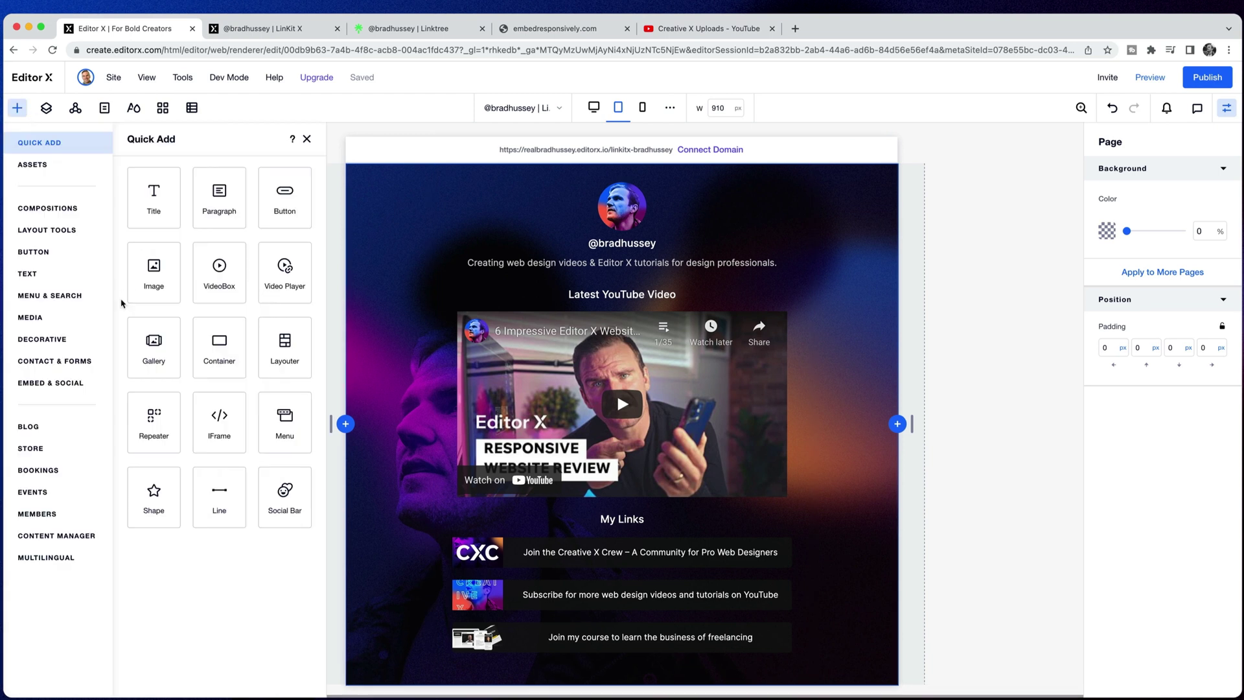
# Drag a black-icon Social Bar from Embed & Social to the bottom of the stack.
pyautogui.click(50, 381)
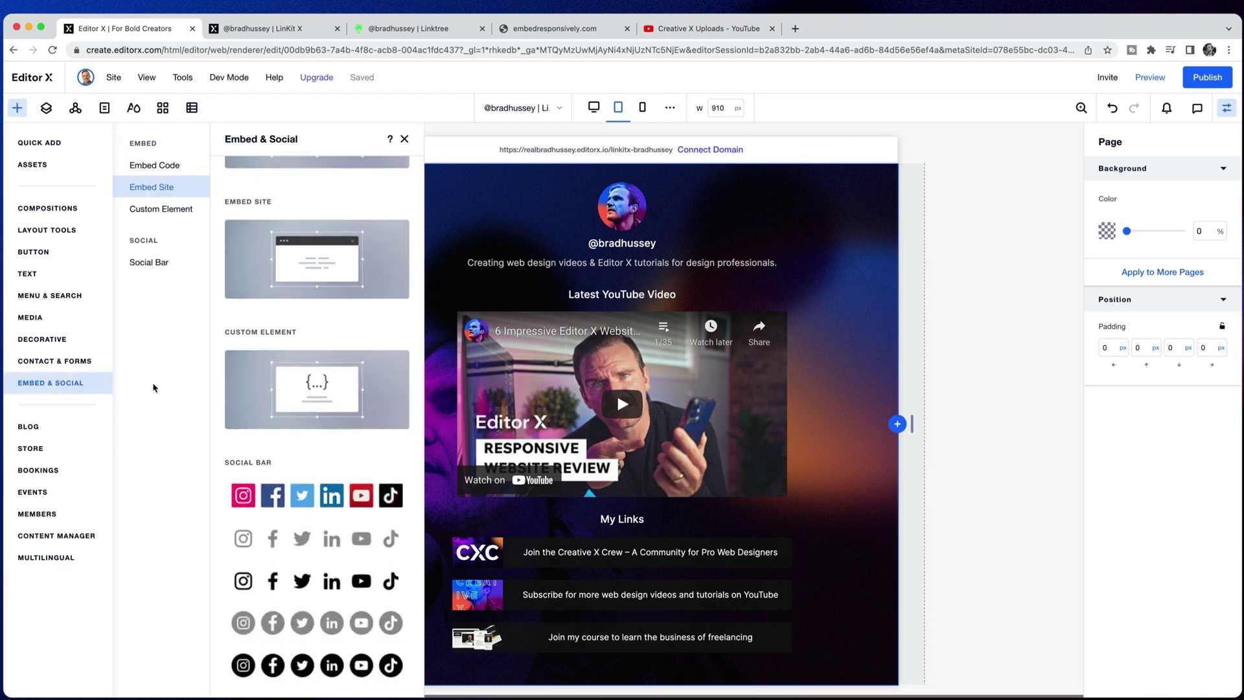
pyautogui.click(150, 262)
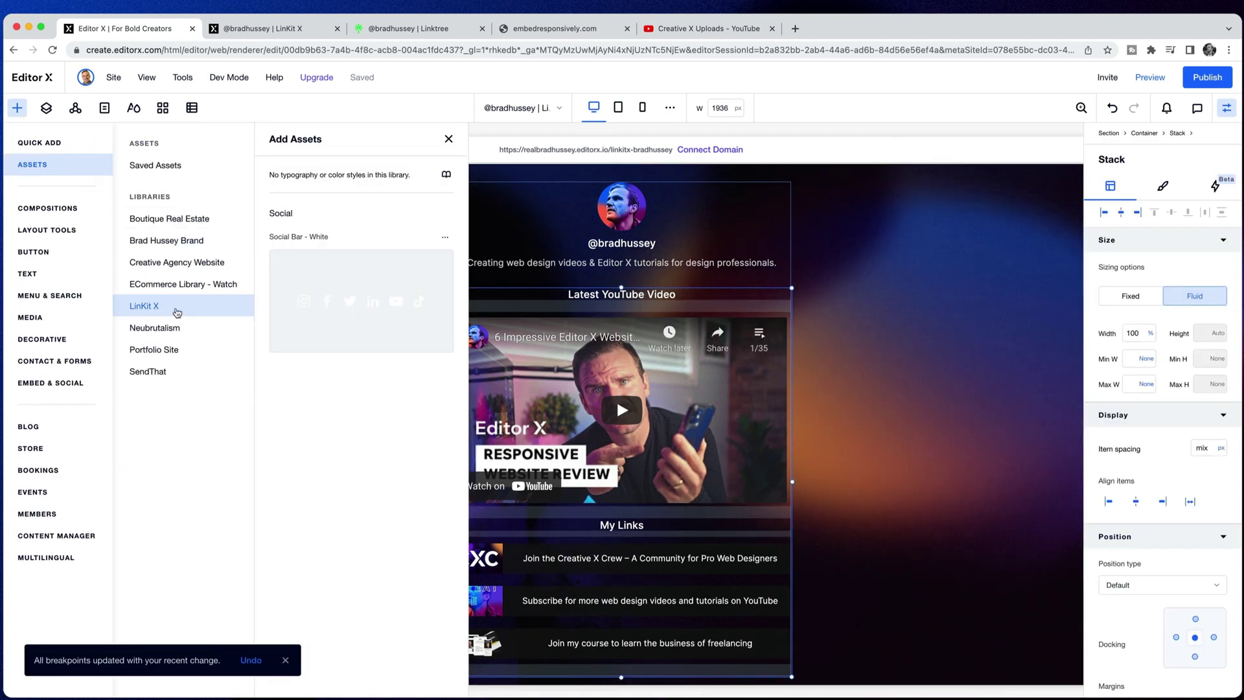
pyautogui.moveTo(363, 310); pyautogui.dragTo(672, 675)
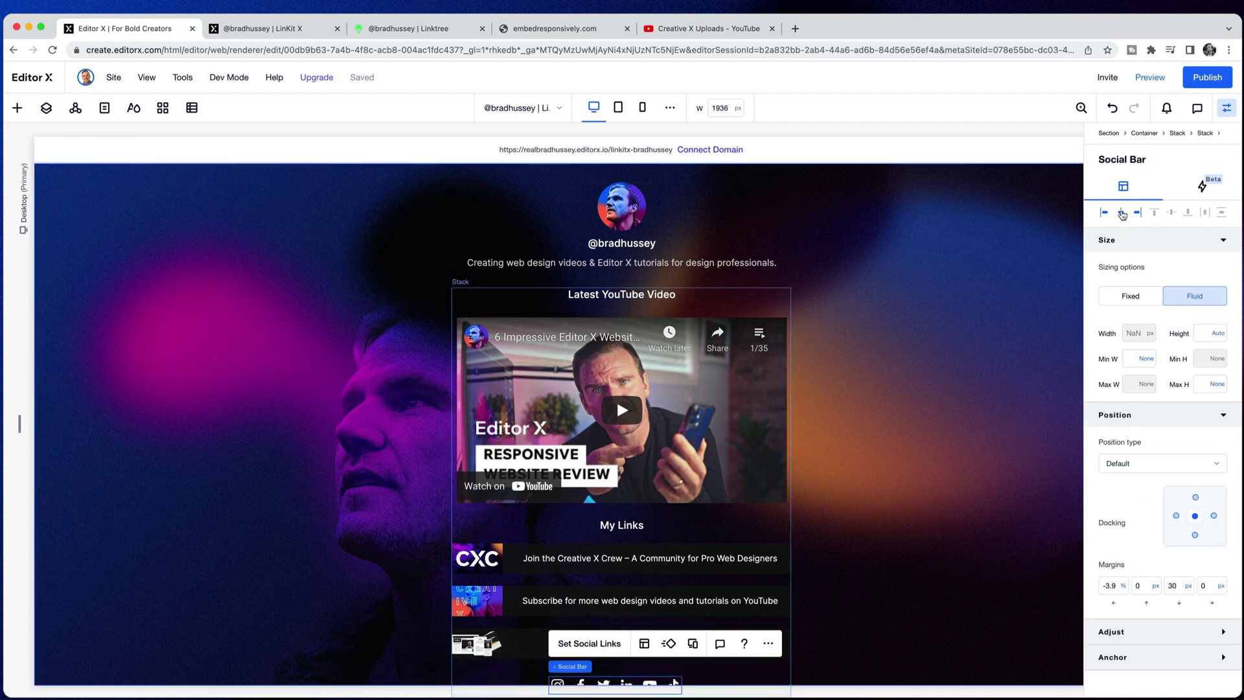
pyautogui.scroll(-1, 680, 671)
# Duplicate the My Links heading above the social bar and remove its top margin.
pyautogui.click(933, 428)
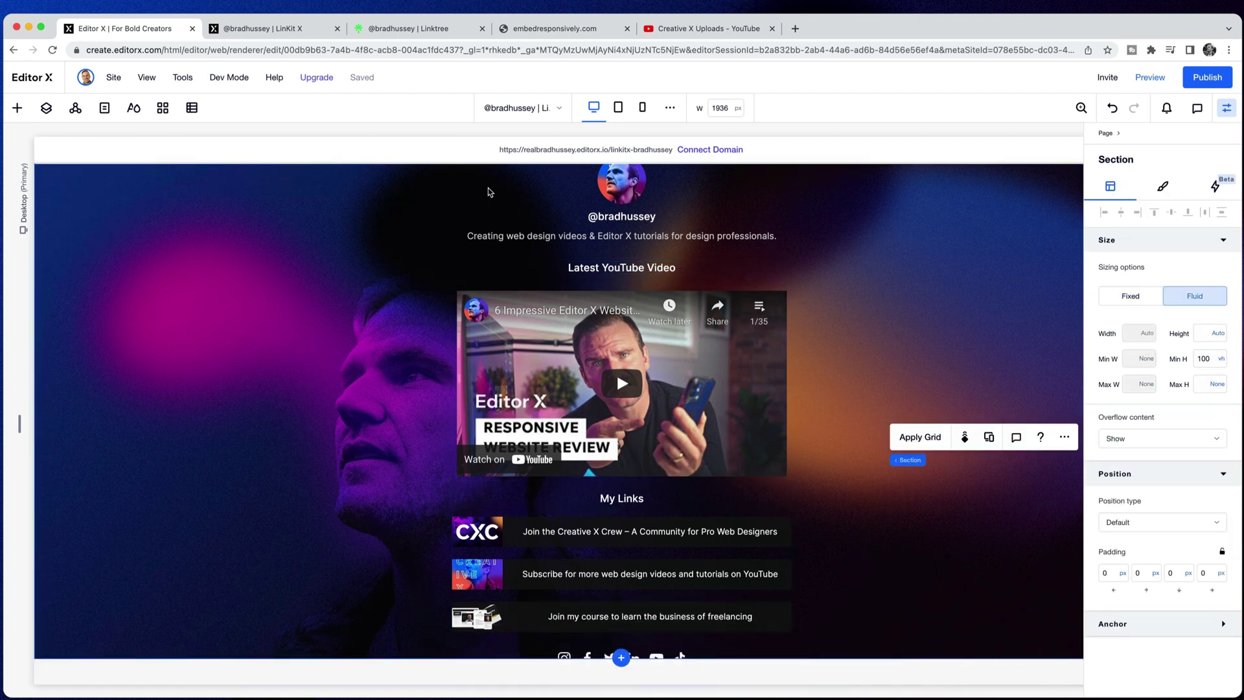
pyautogui.click(46, 108)
pyautogui.click(87, 216)
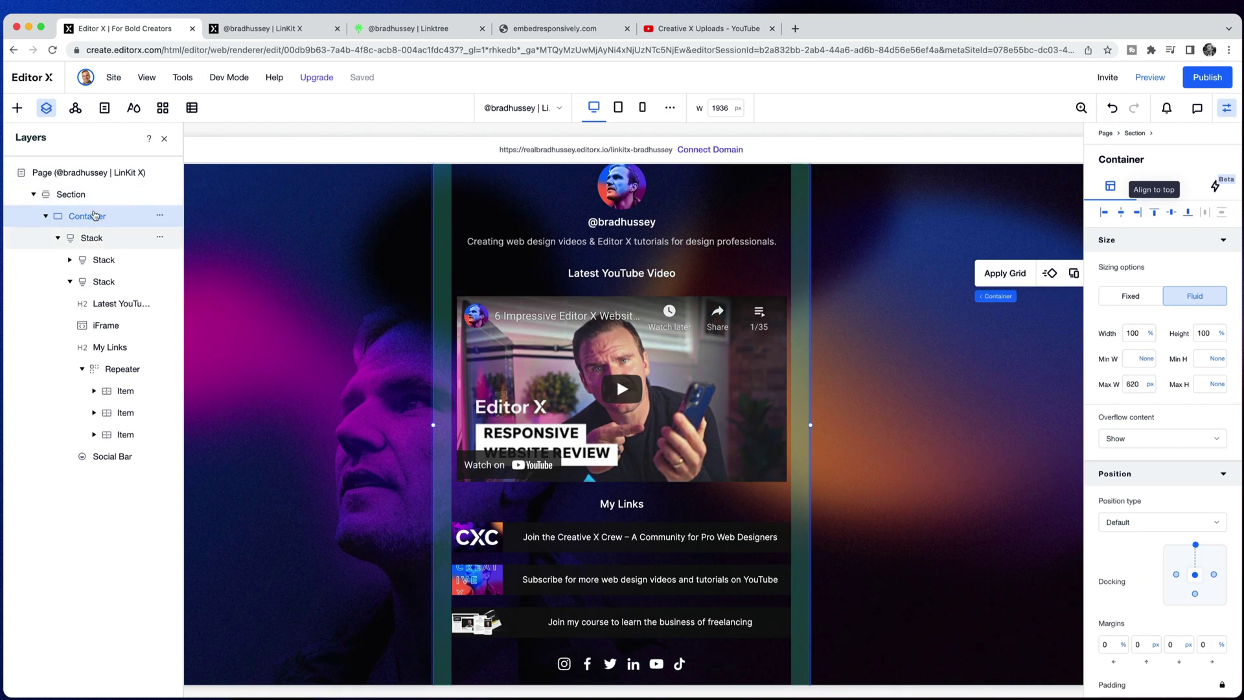
pyautogui.rightClick(620, 482)
pyautogui.click(651, 271)
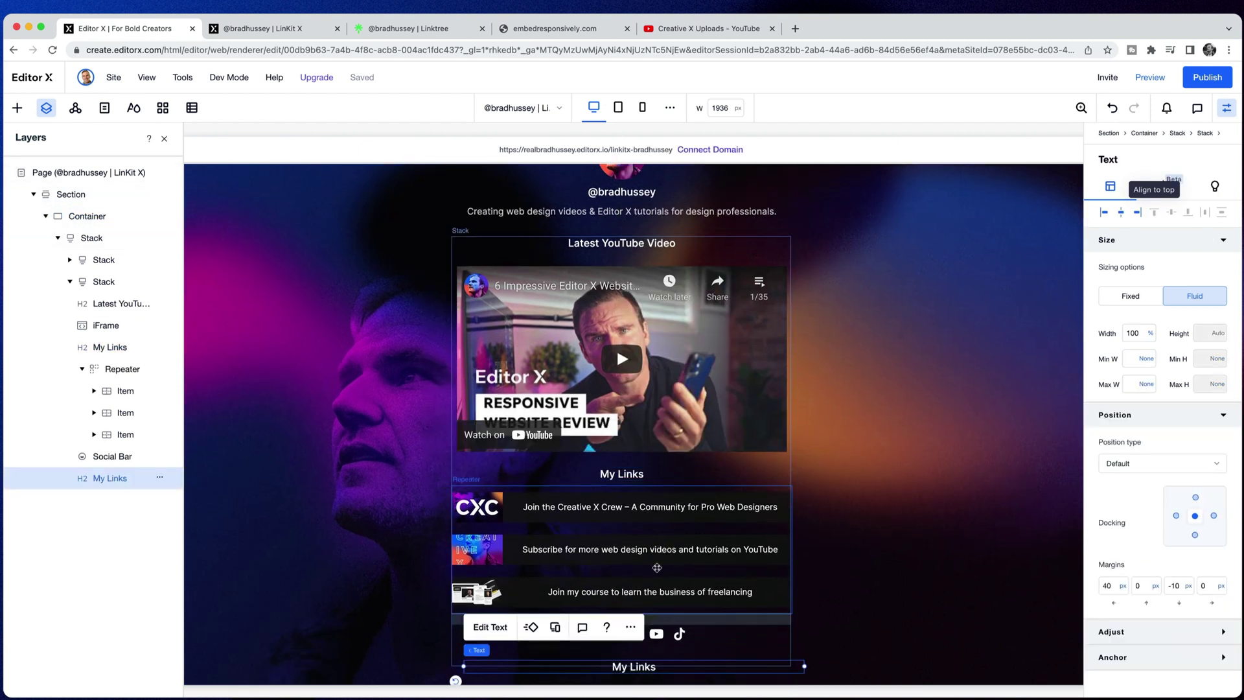
pyautogui.click(631, 625)
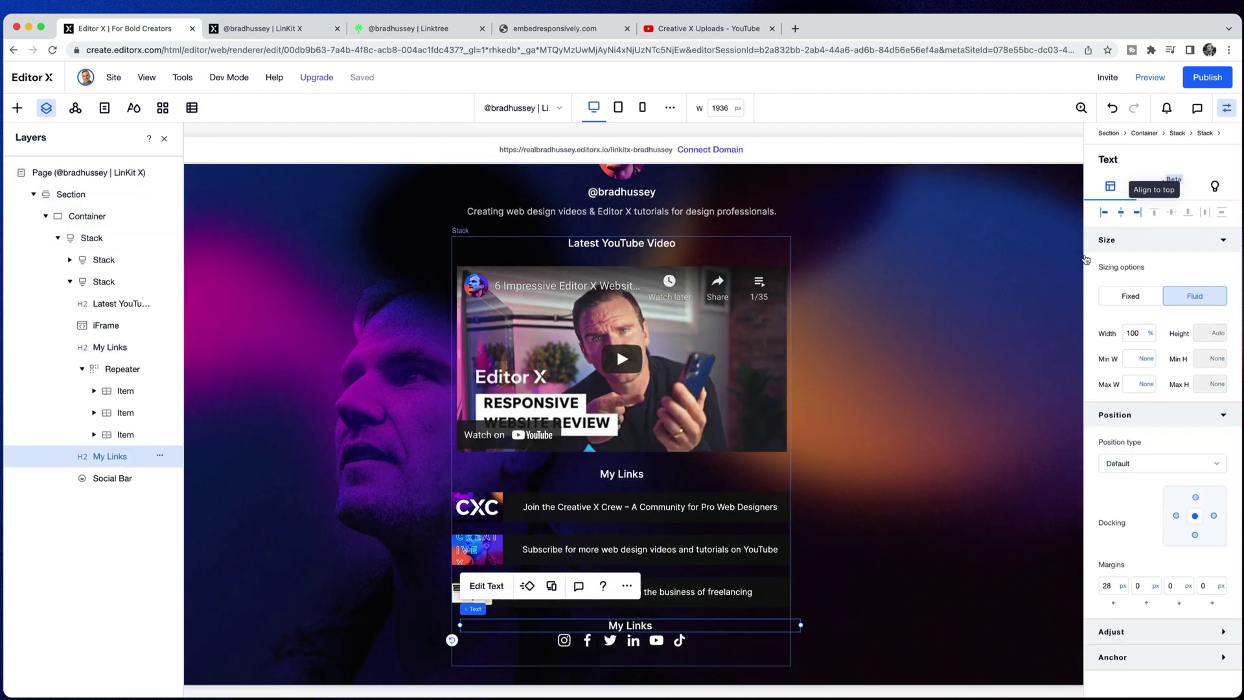
# Set the stack's item spacing to 20 px and commit the Follow me on social heading.
pyautogui.click(707, 642)
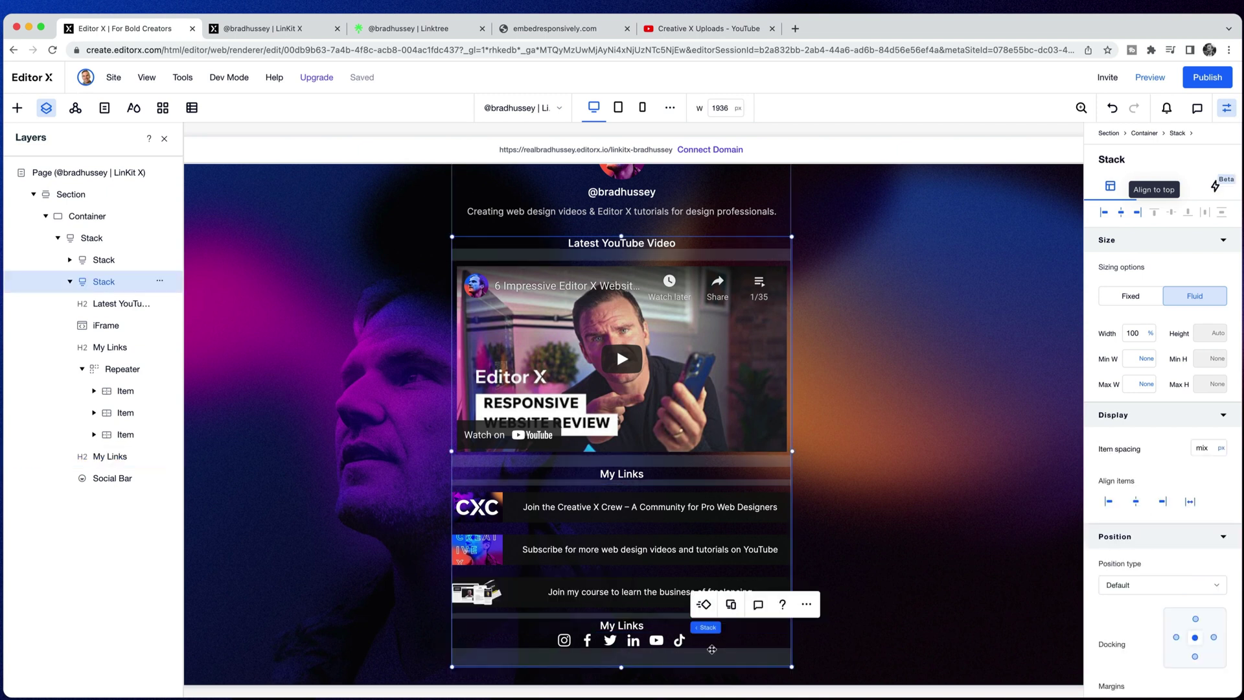
pyautogui.click(1203, 448)
pyautogui.write('20')
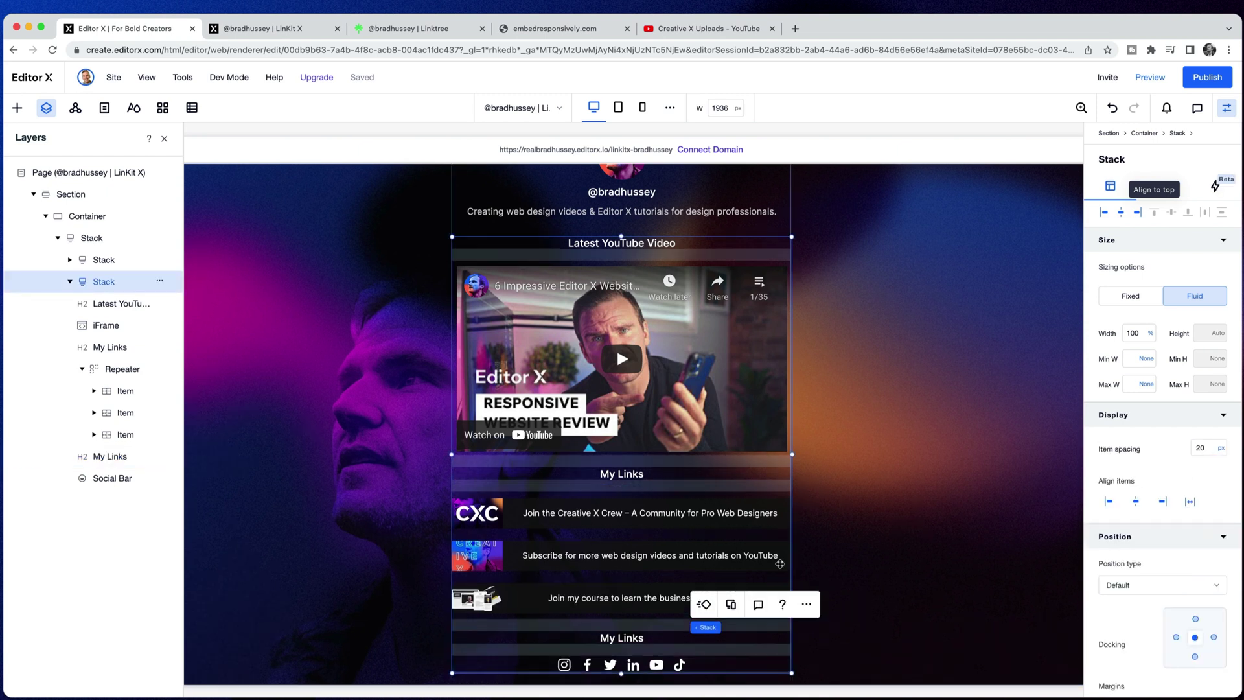
pyautogui.press('Return')
pyautogui.click(618, 635)
# Change the central container's bottom padding from 30 px to 60 px.
pyautogui.click(875, 437)
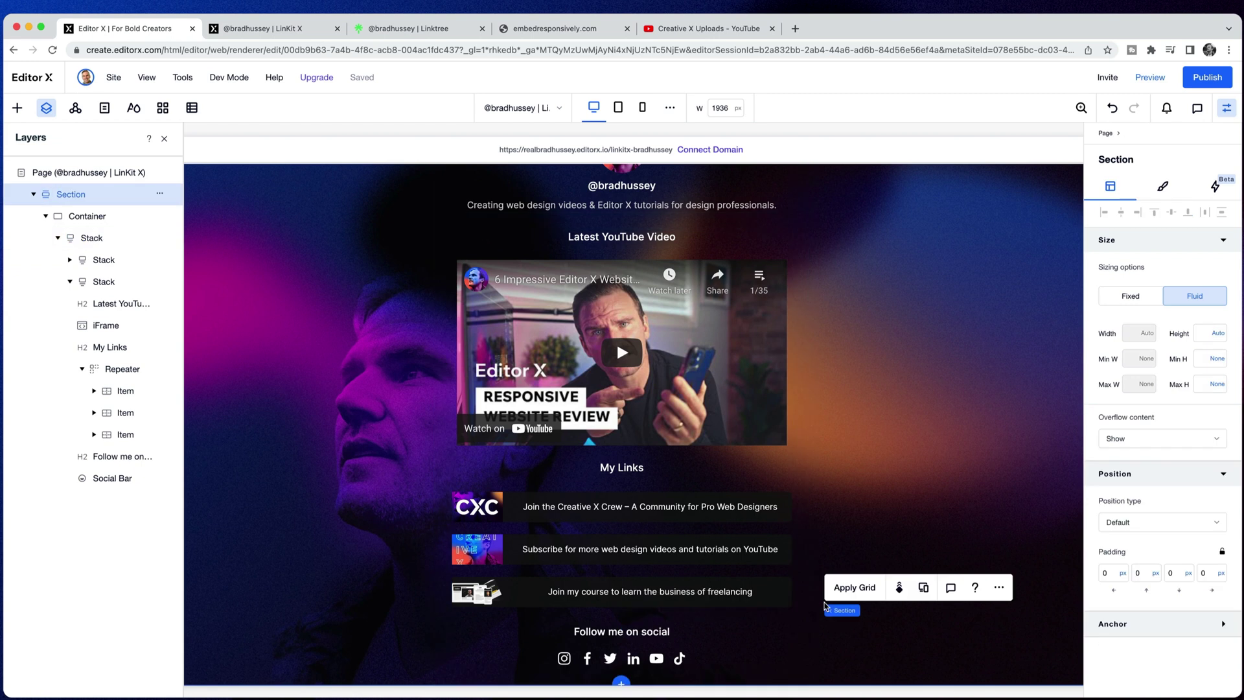
pyautogui.scroll(3, 722, 374)
pyautogui.click(755, 236)
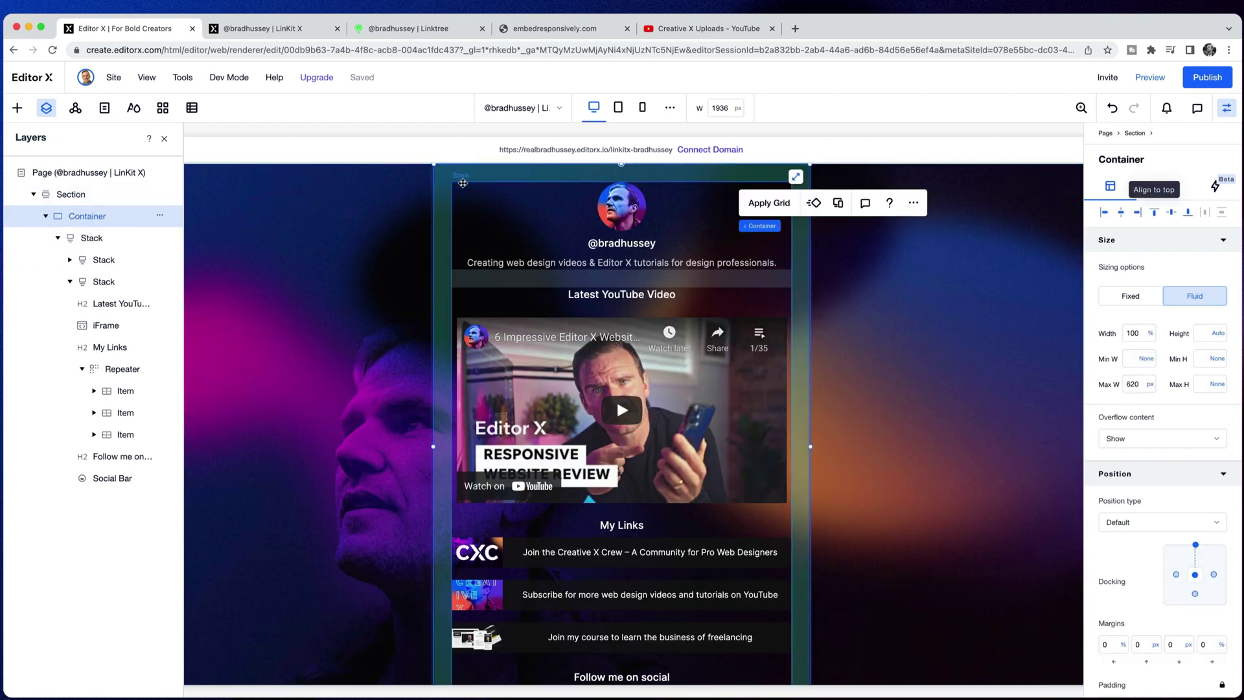
pyautogui.scroll(-3, 1157, 486)
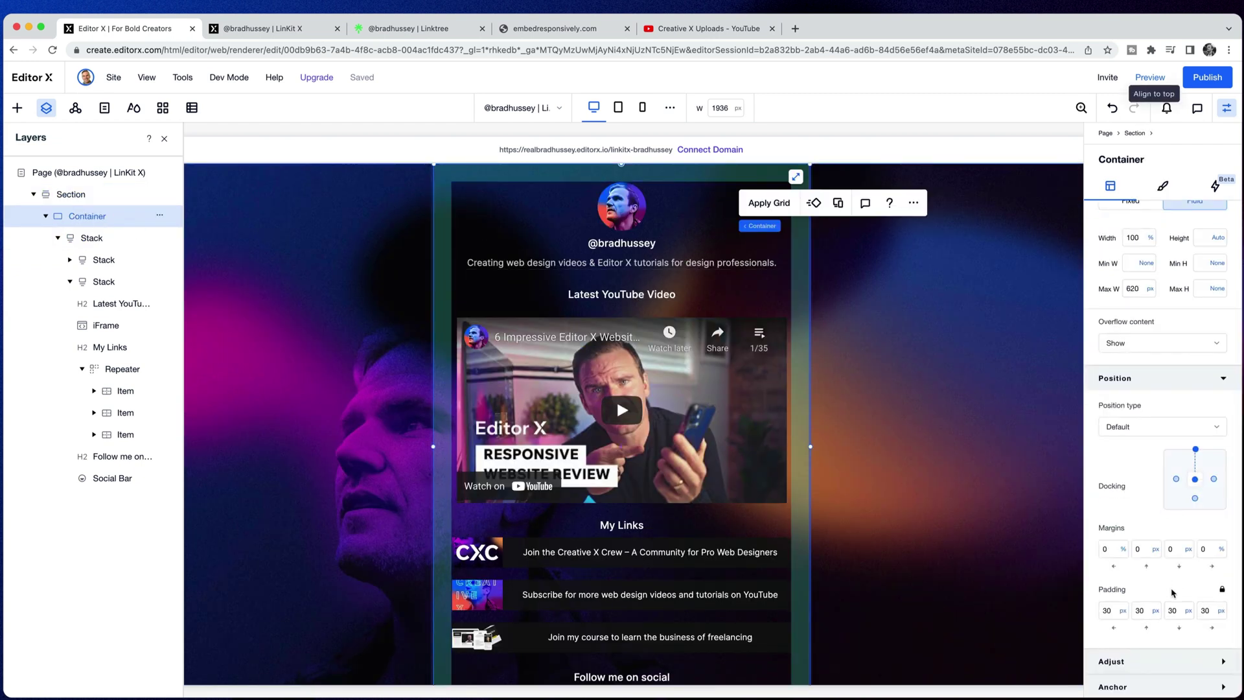
pyautogui.click(1172, 611)
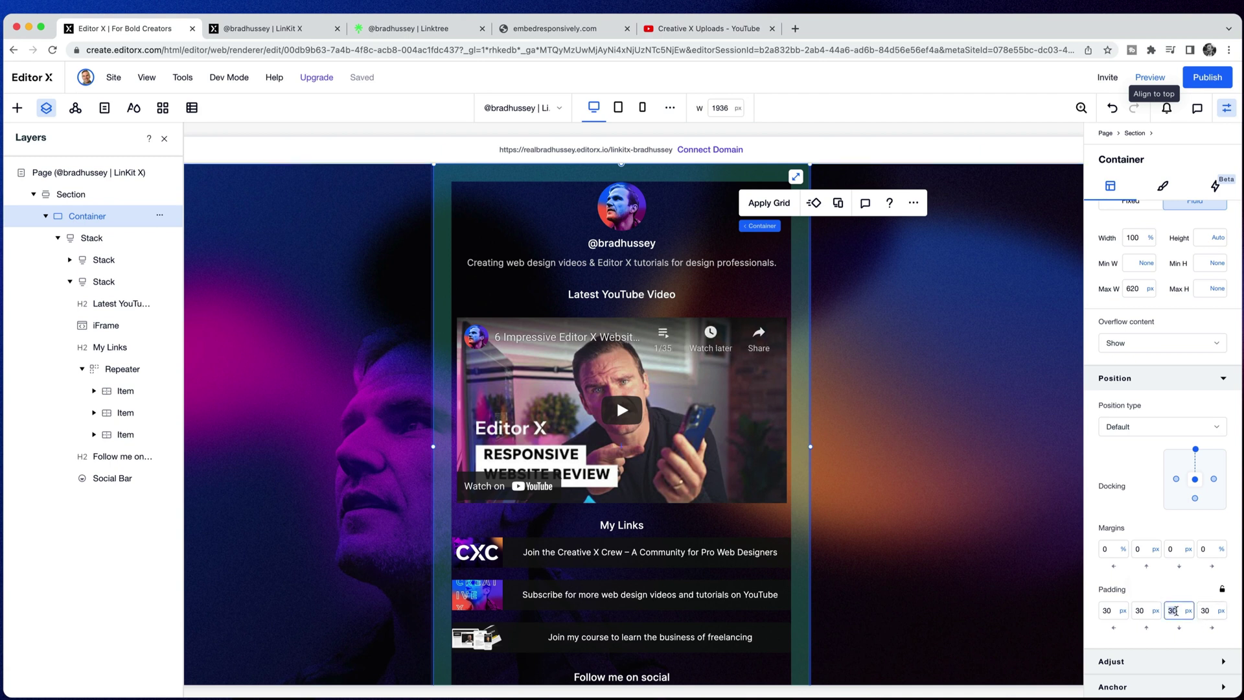
pyautogui.write('60')
pyautogui.press('Return')
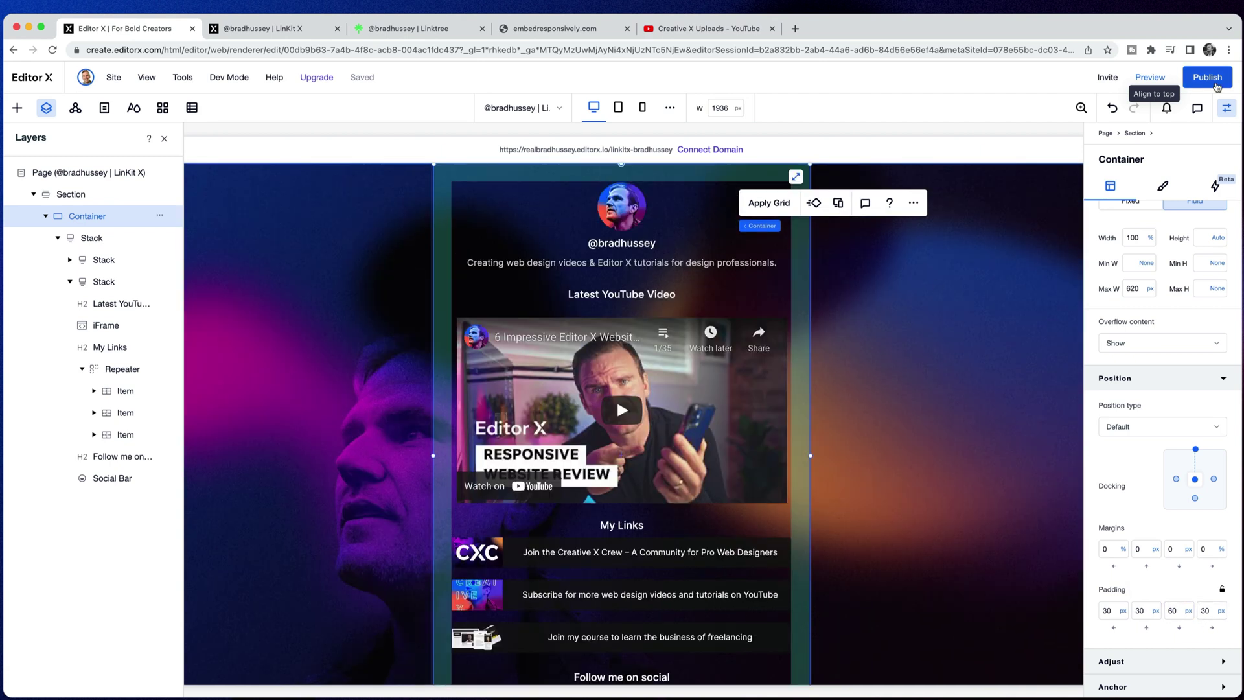
pyautogui.click(855, 525)
pyautogui.click(758, 506)
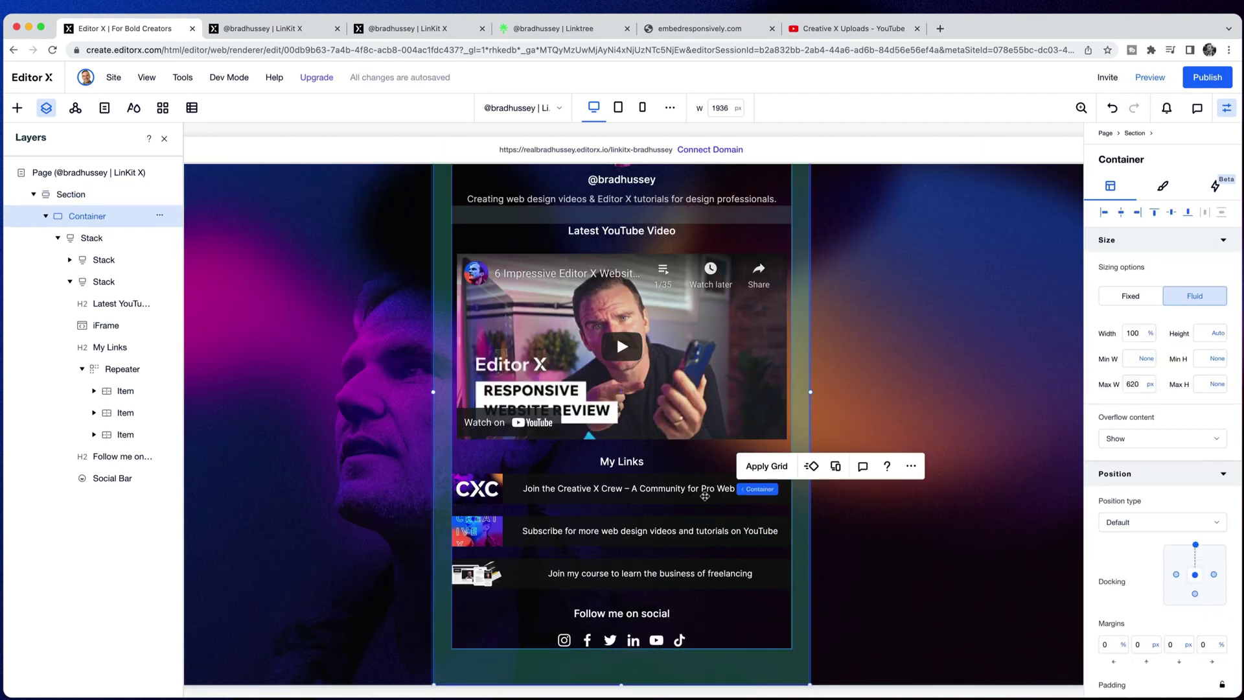
pyautogui.click(700, 494)
pyautogui.click(579, 496)
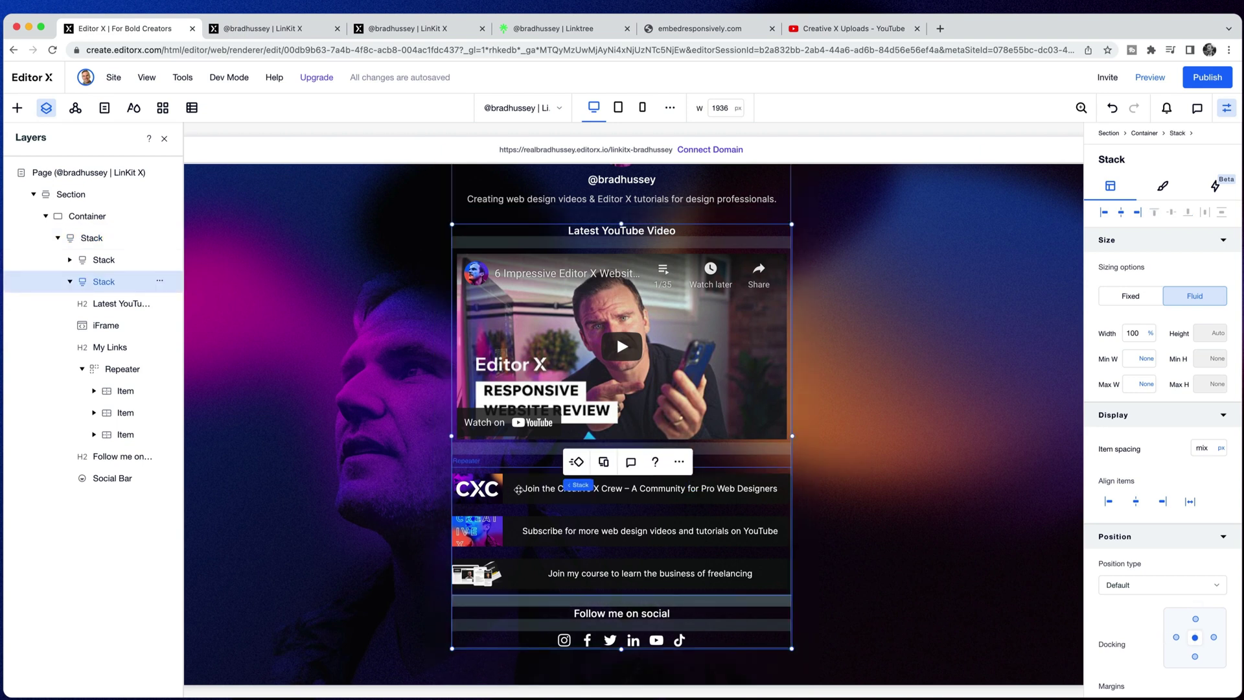
pyautogui.click(558, 27)
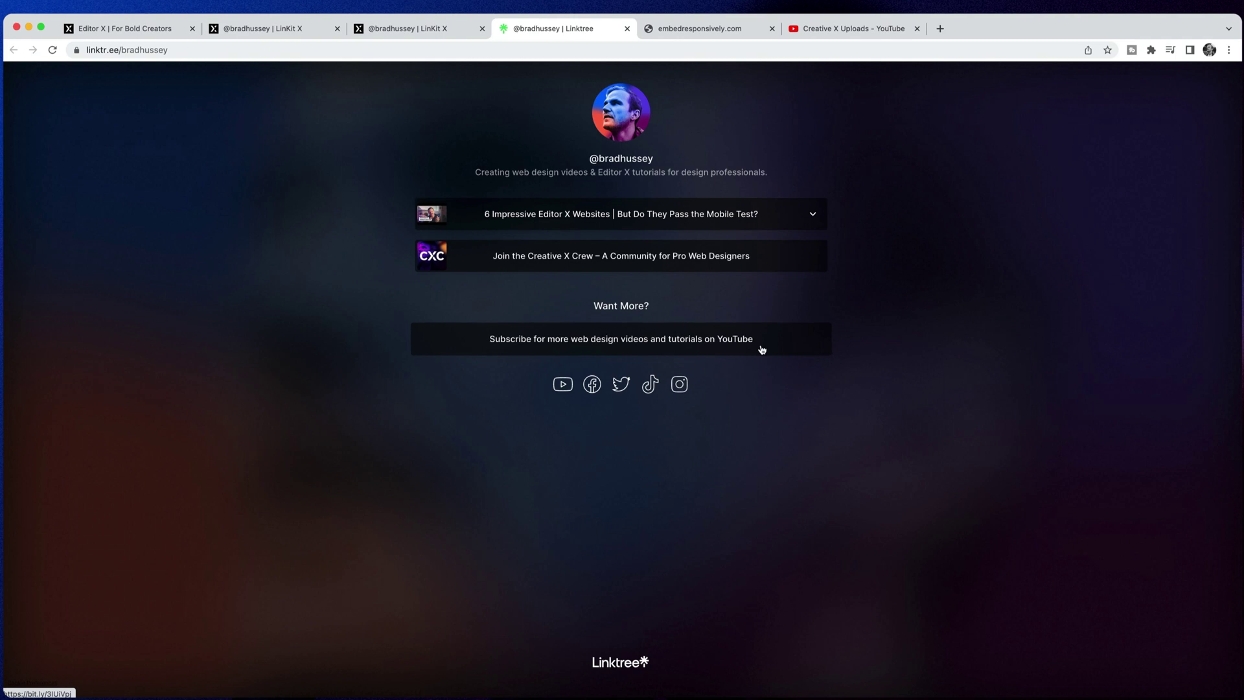
pyautogui.click(278, 28)
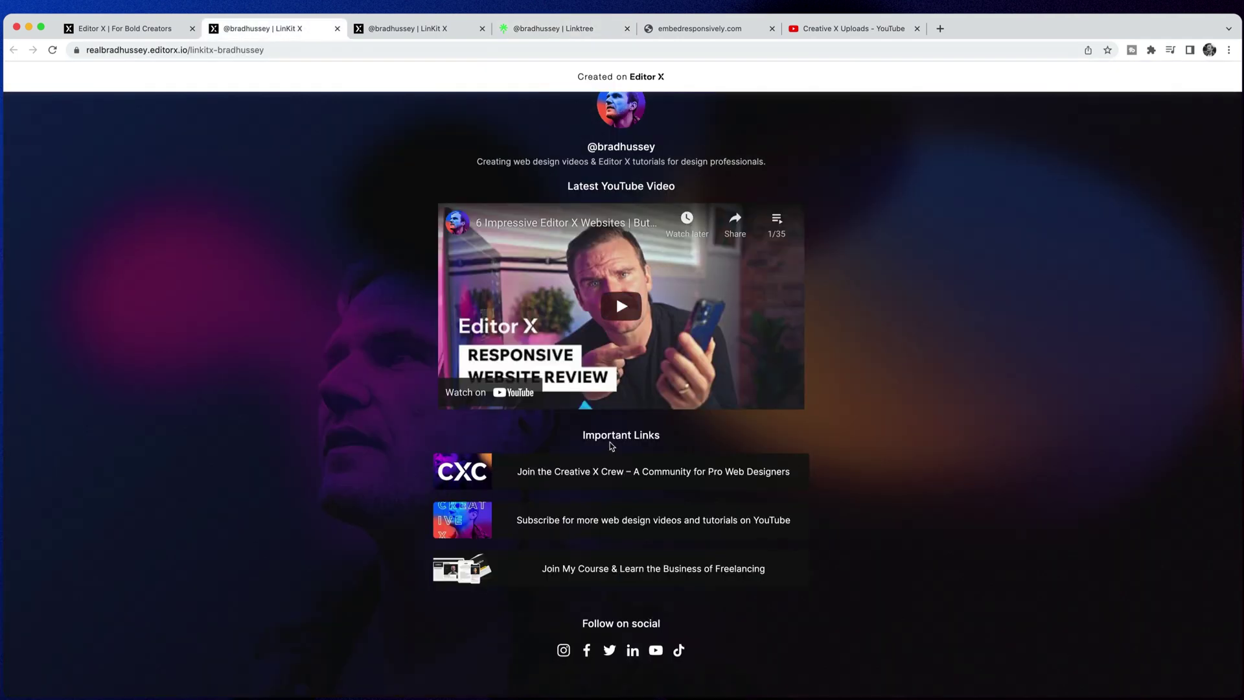
pyautogui.click(137, 28)
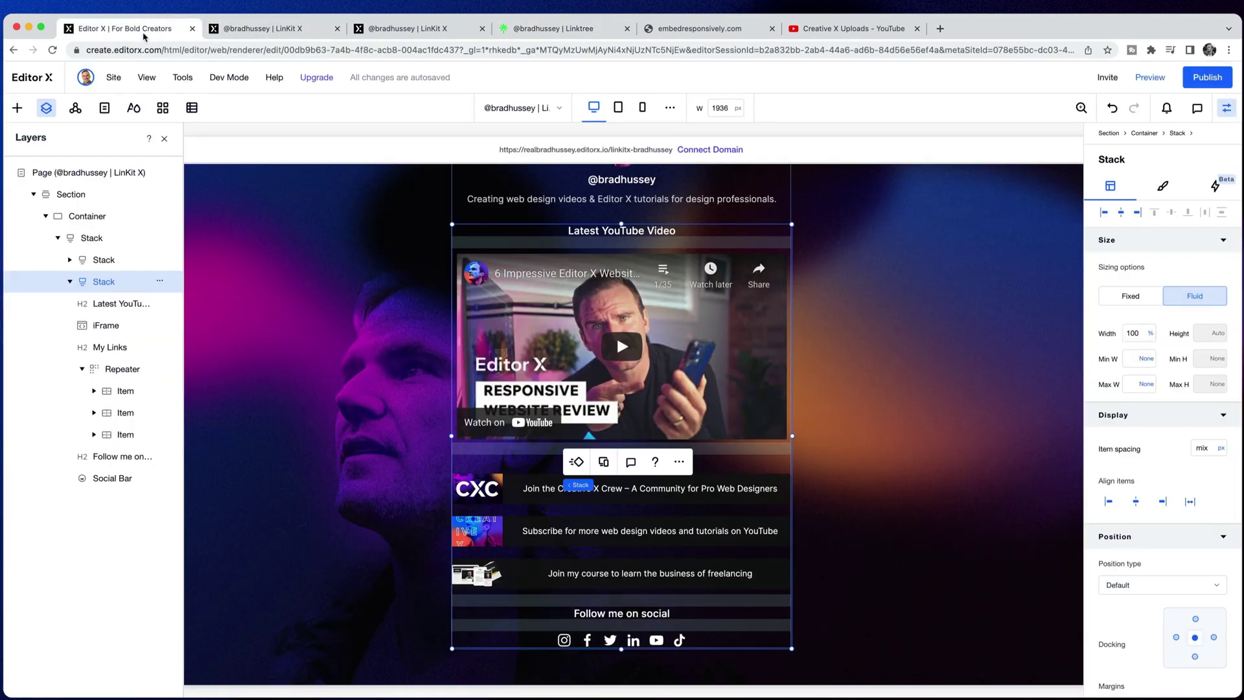
# Add a hover trigger interaction to the first link button.
pyautogui.click(708, 494)
pyautogui.click(532, 489)
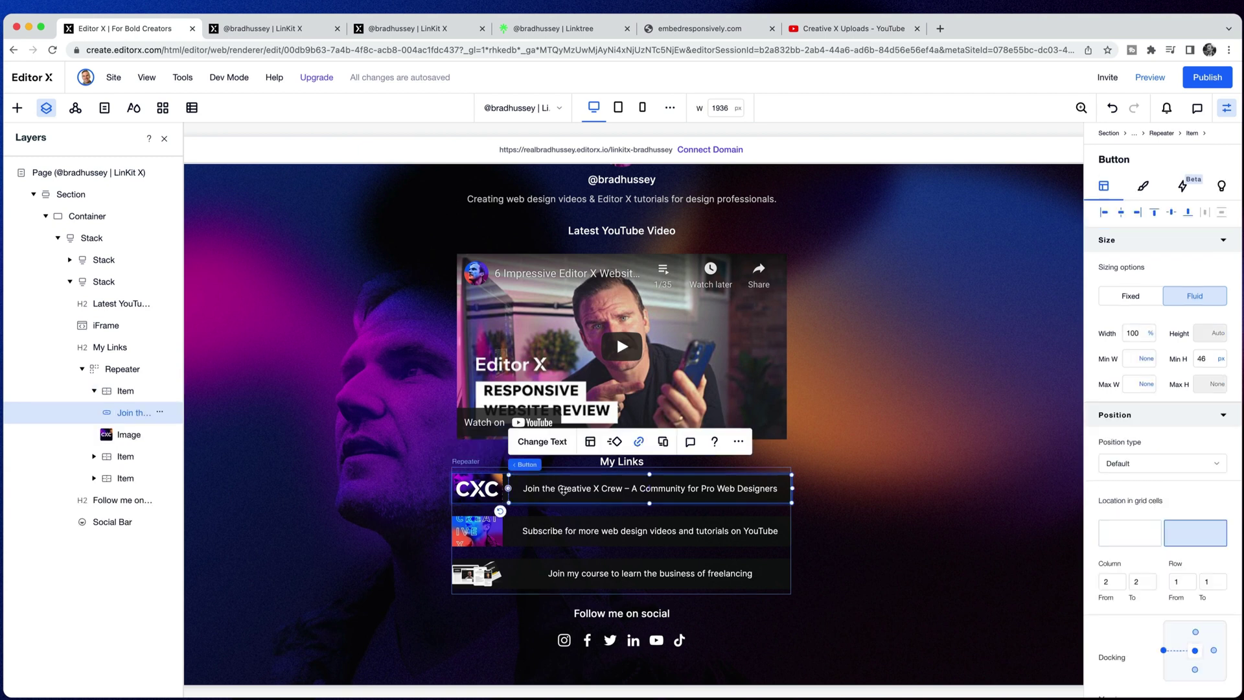
pyautogui.click(1184, 186)
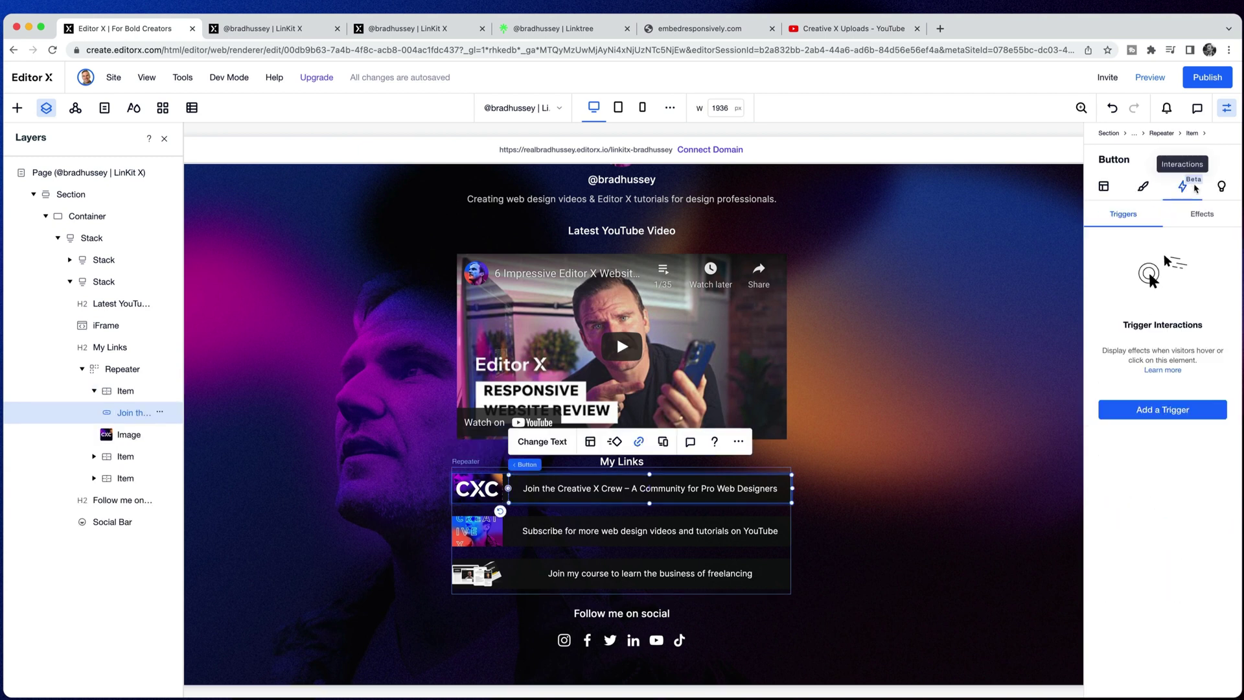
pyautogui.click(1175, 412)
pyautogui.click(1142, 459)
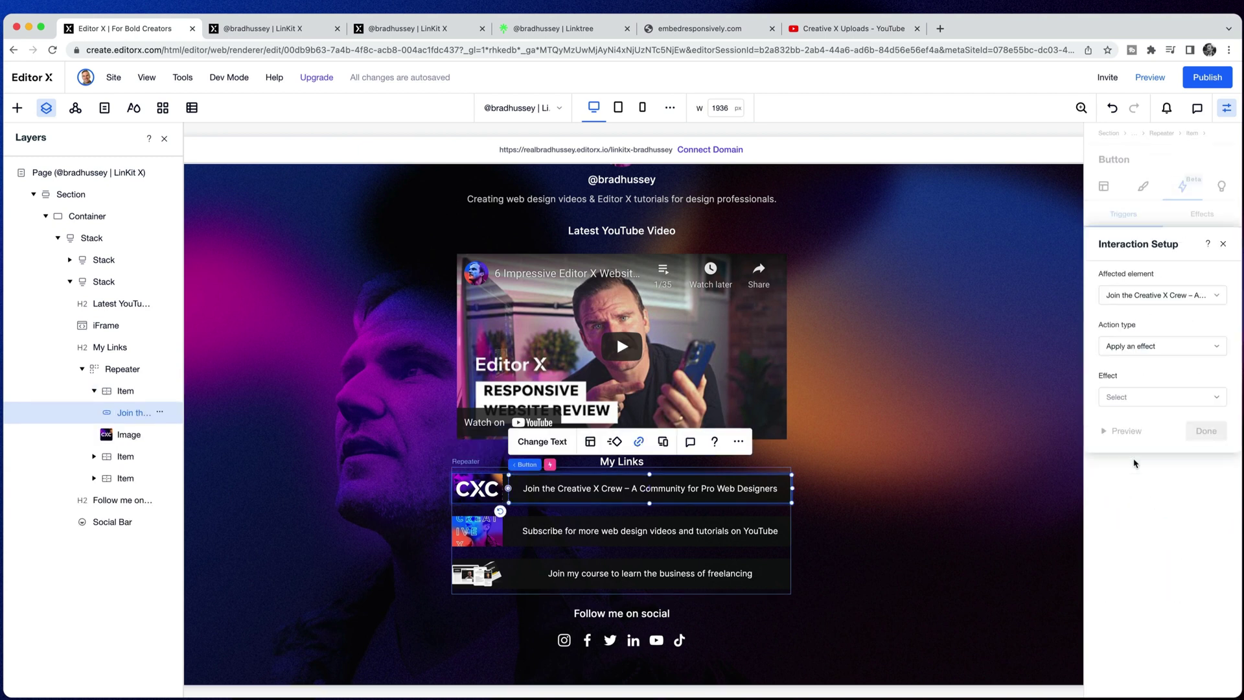
# Target the link row item with a Grow effect and finish the interaction.
pyautogui.click(1147, 296)
pyautogui.click(1127, 324)
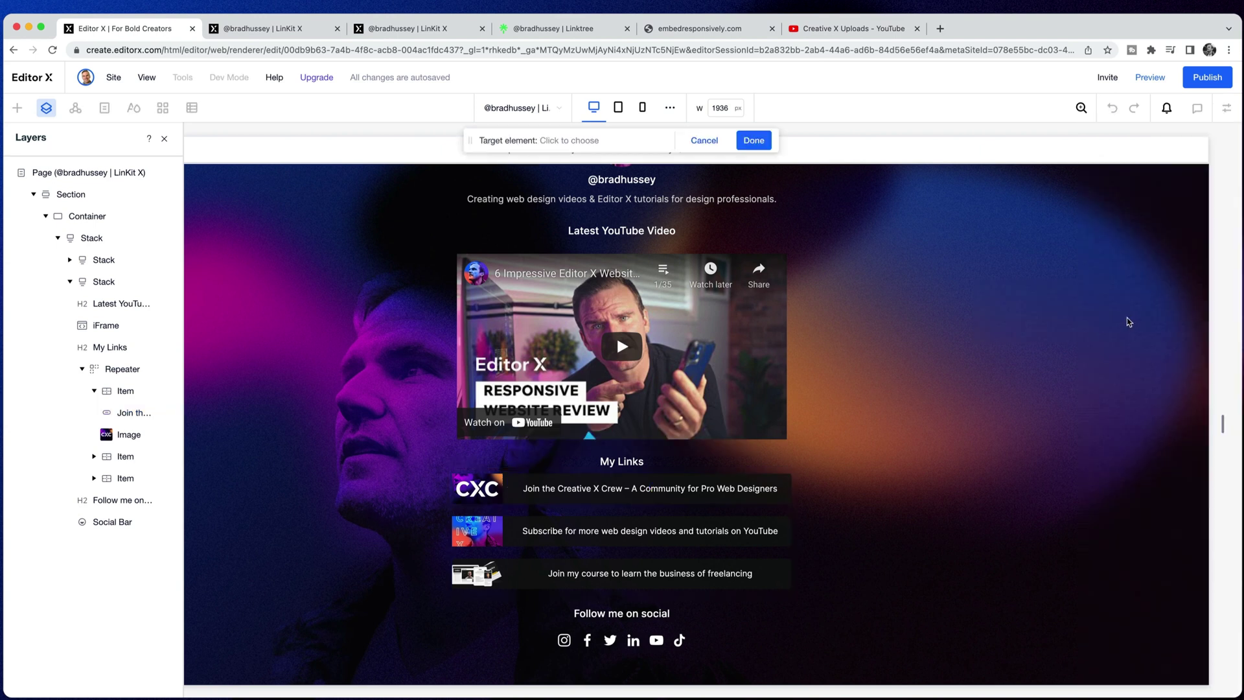
pyautogui.click(511, 487)
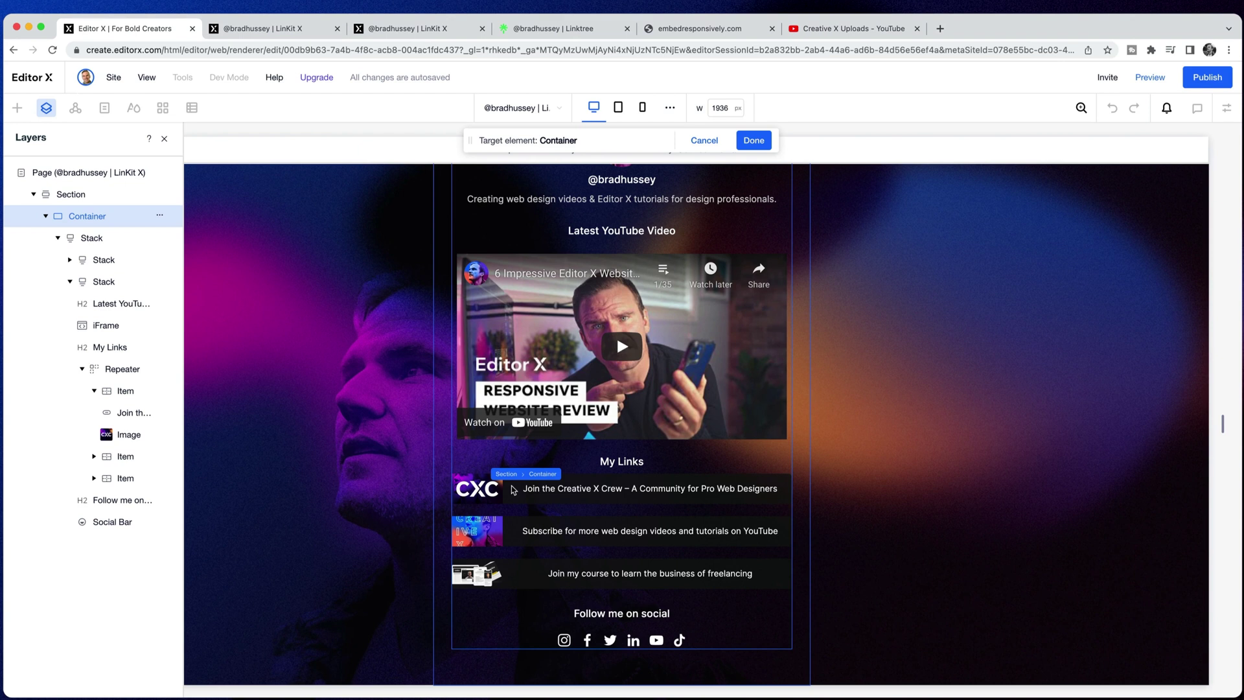
pyautogui.click(514, 489)
pyautogui.click(515, 498)
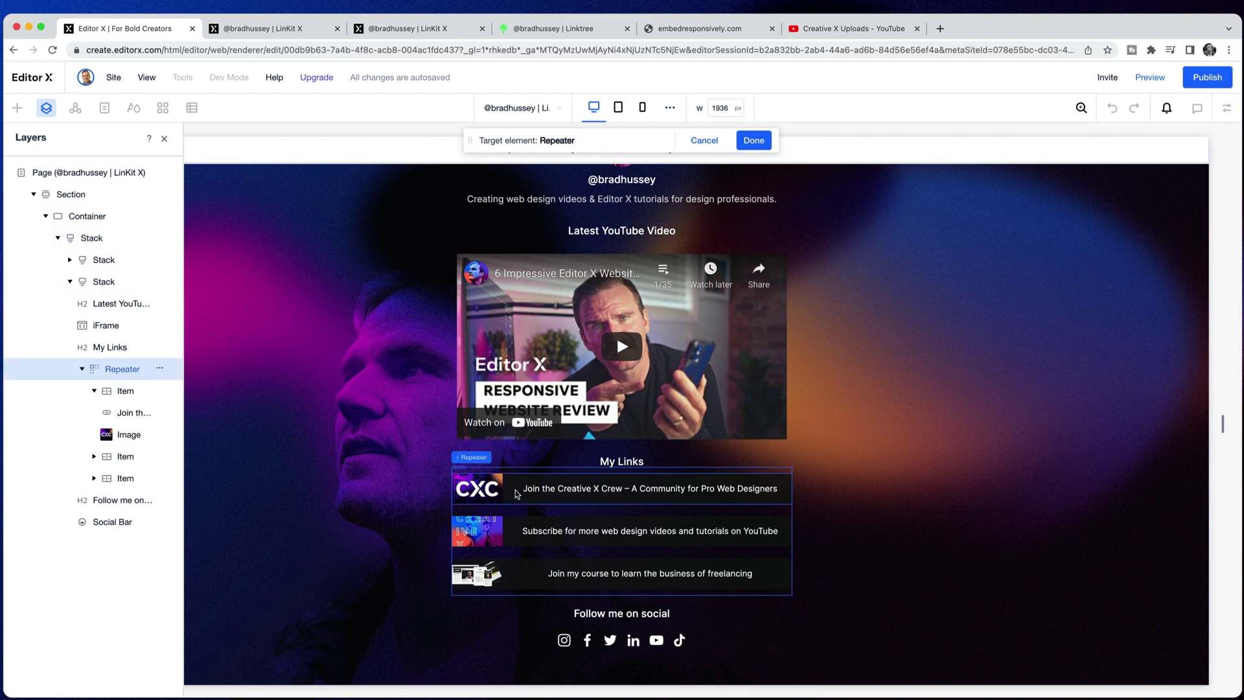
pyautogui.click(755, 140)
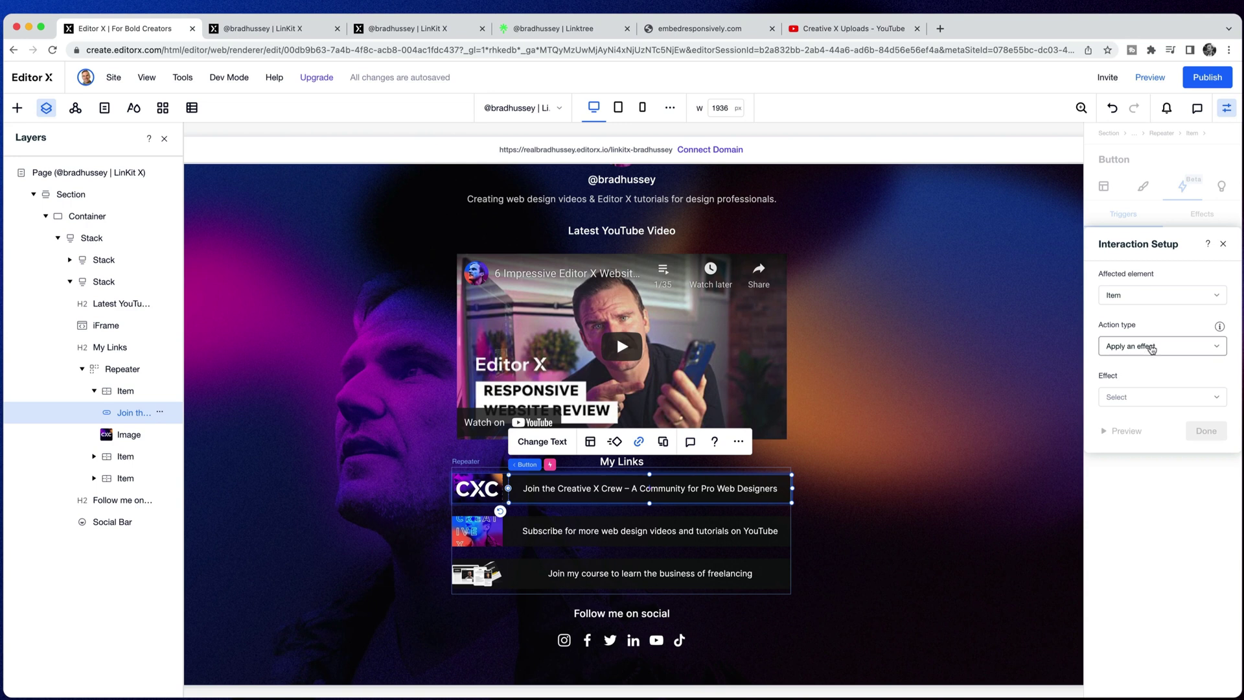
pyautogui.click(1155, 396)
pyautogui.click(1137, 418)
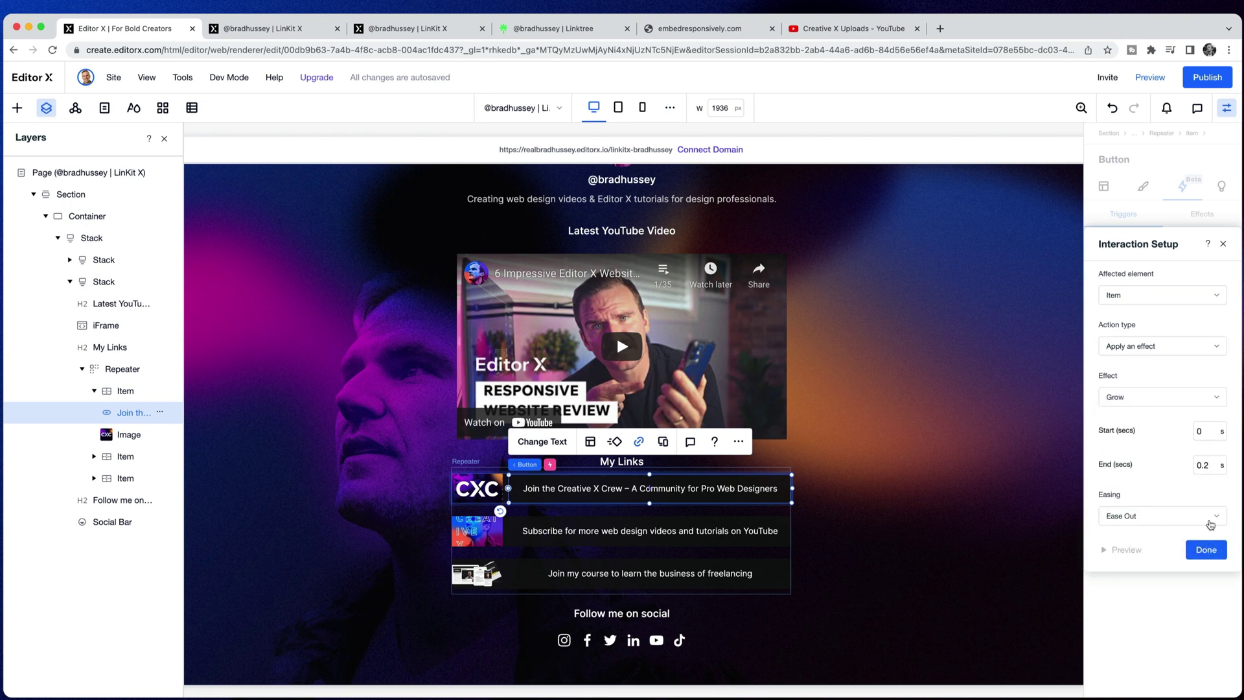
pyautogui.click(1205, 550)
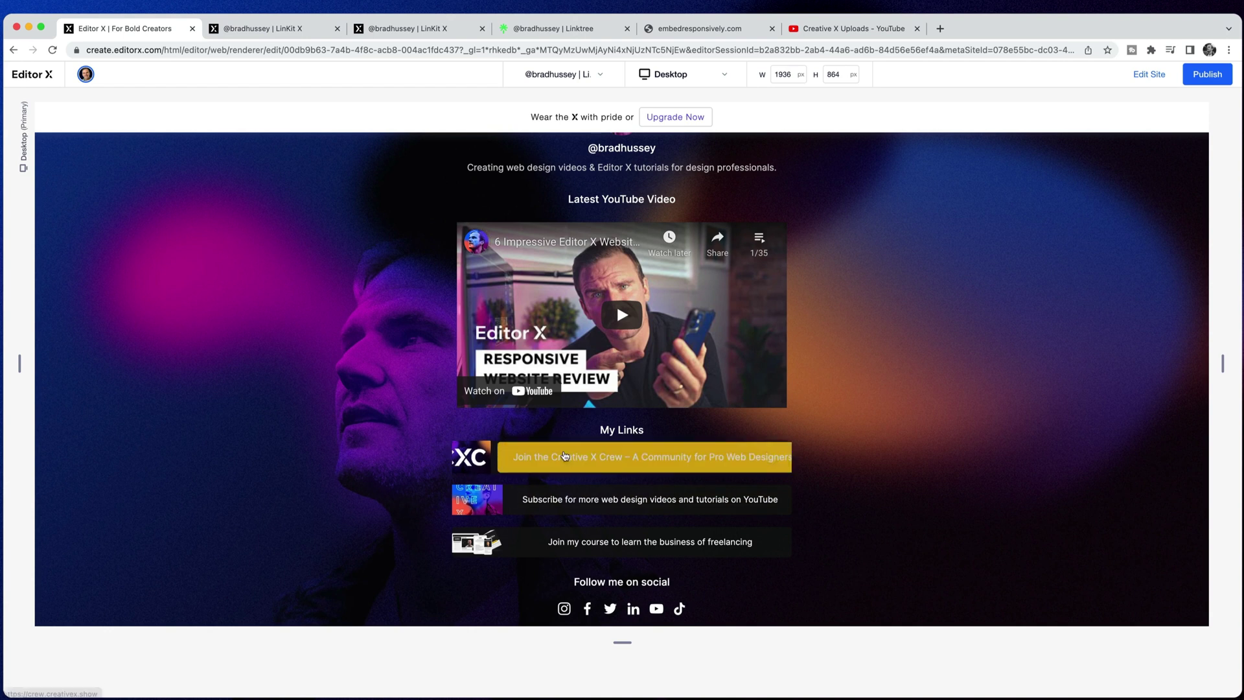
# Leave preview and set the first link row item's overflow content to Show.
pyautogui.click(1149, 74)
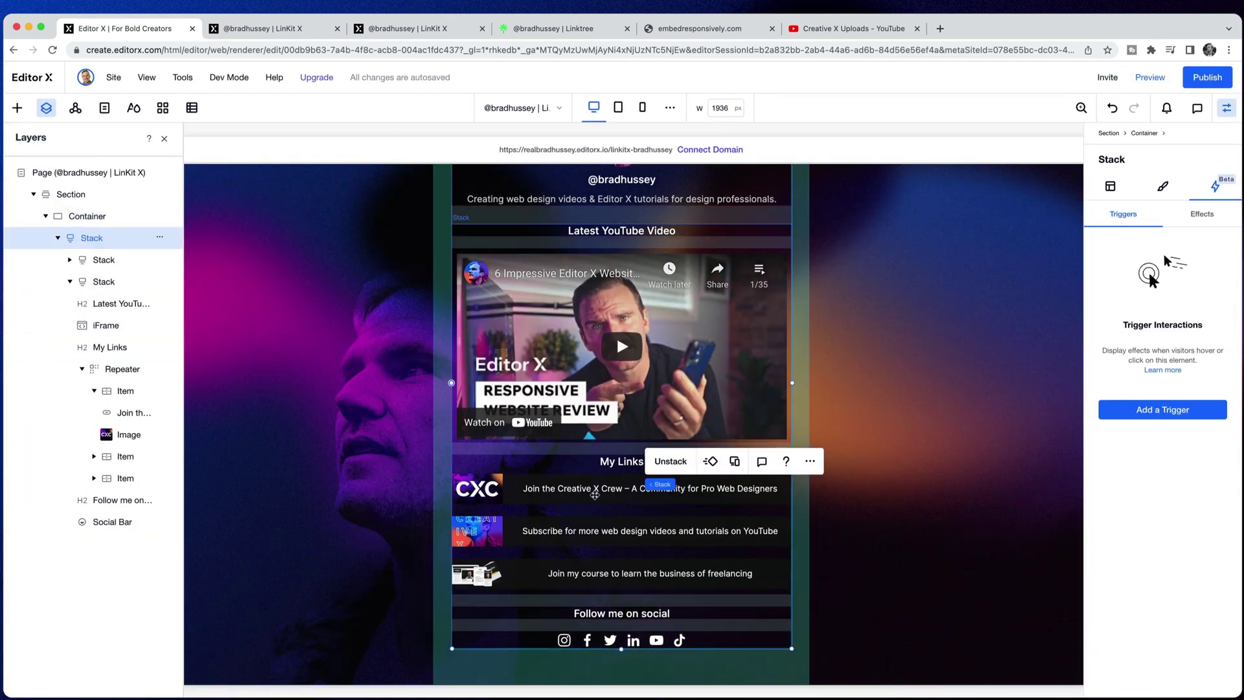
pyautogui.click(516, 493)
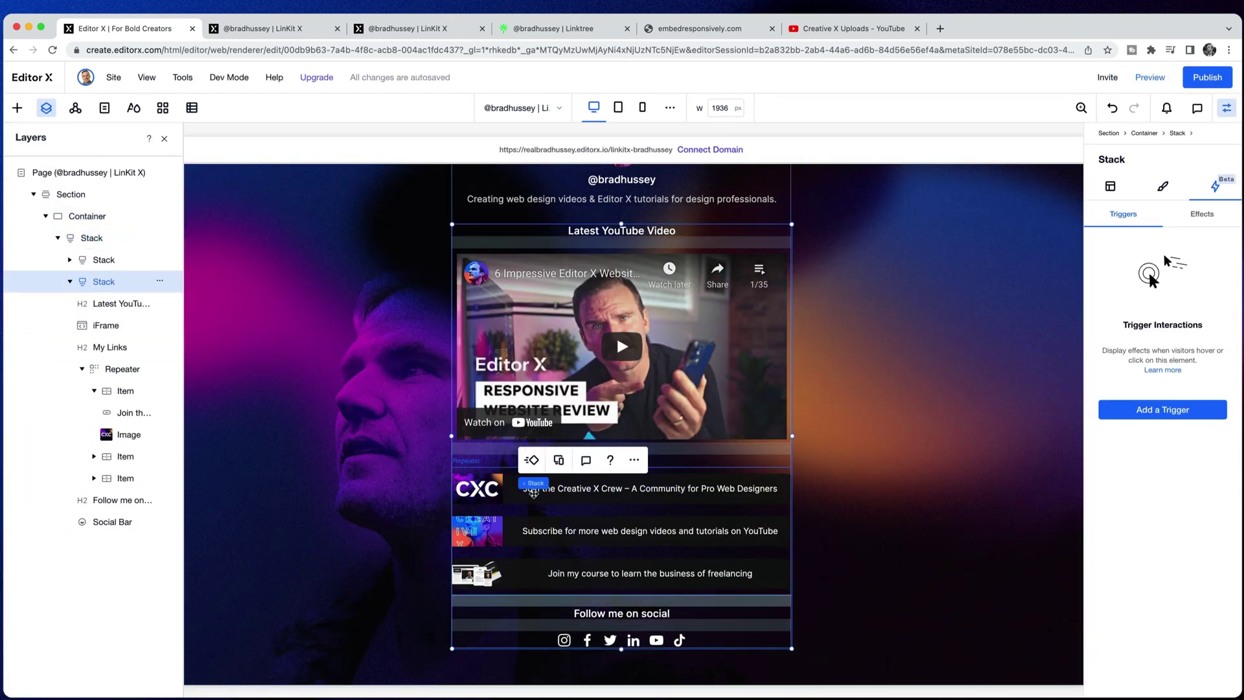
pyautogui.click(532, 493)
pyautogui.click(515, 479)
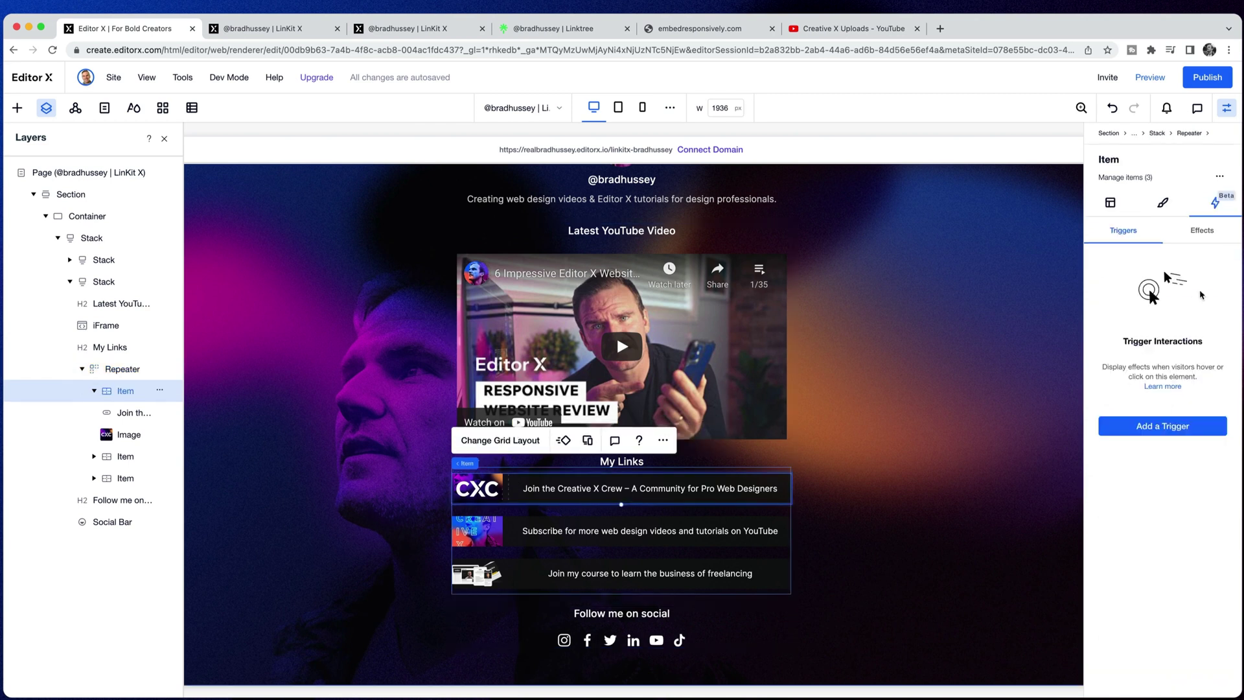
pyautogui.click(1110, 202)
pyautogui.click(1145, 424)
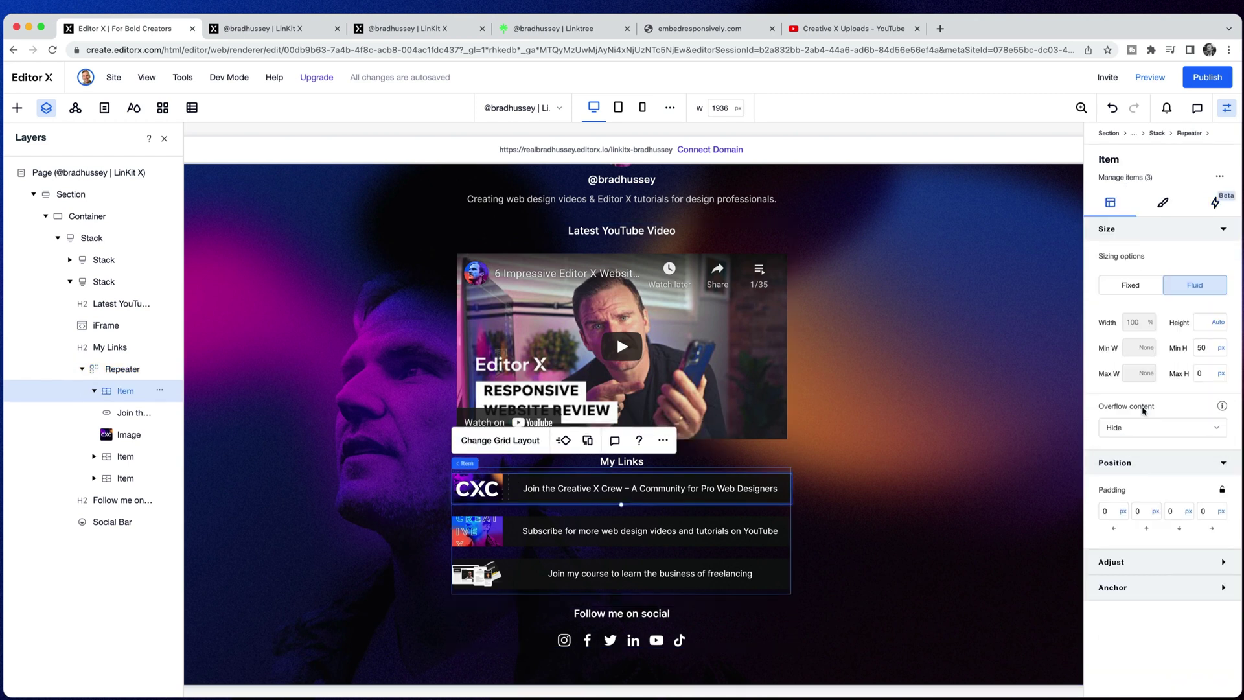
# Give the button's hover state a 0-opacity background and white text.
pyautogui.click(692, 487)
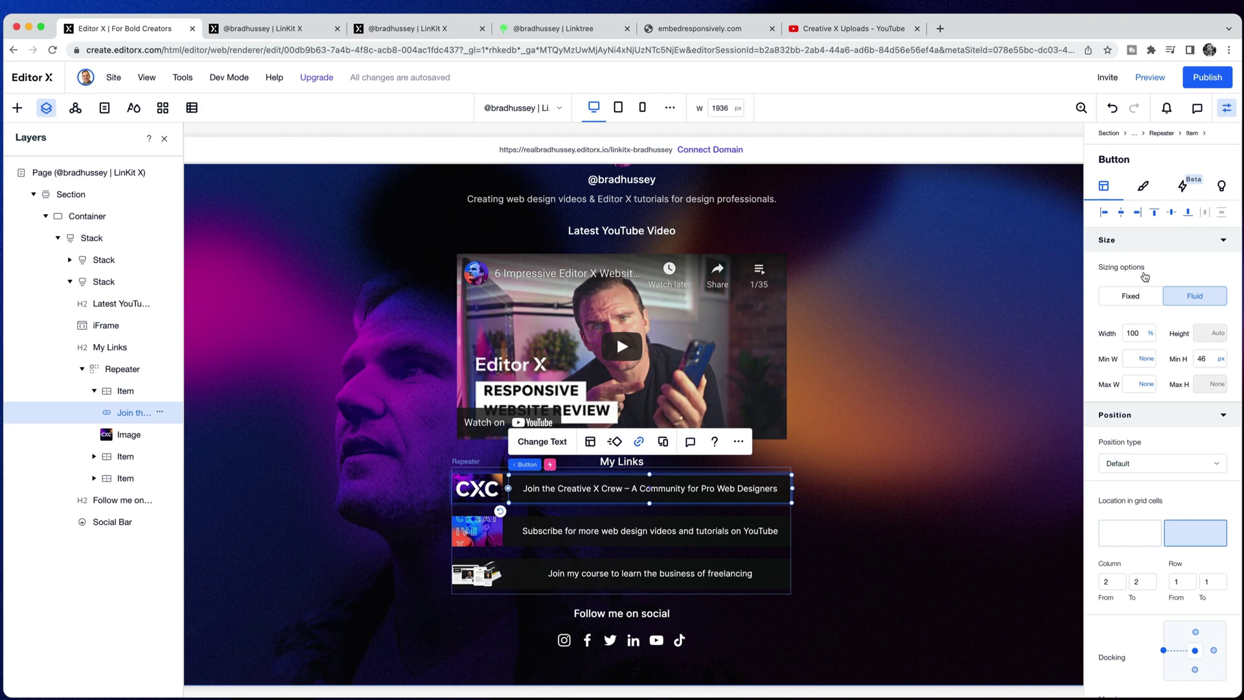
pyautogui.click(1143, 187)
pyautogui.click(1203, 213)
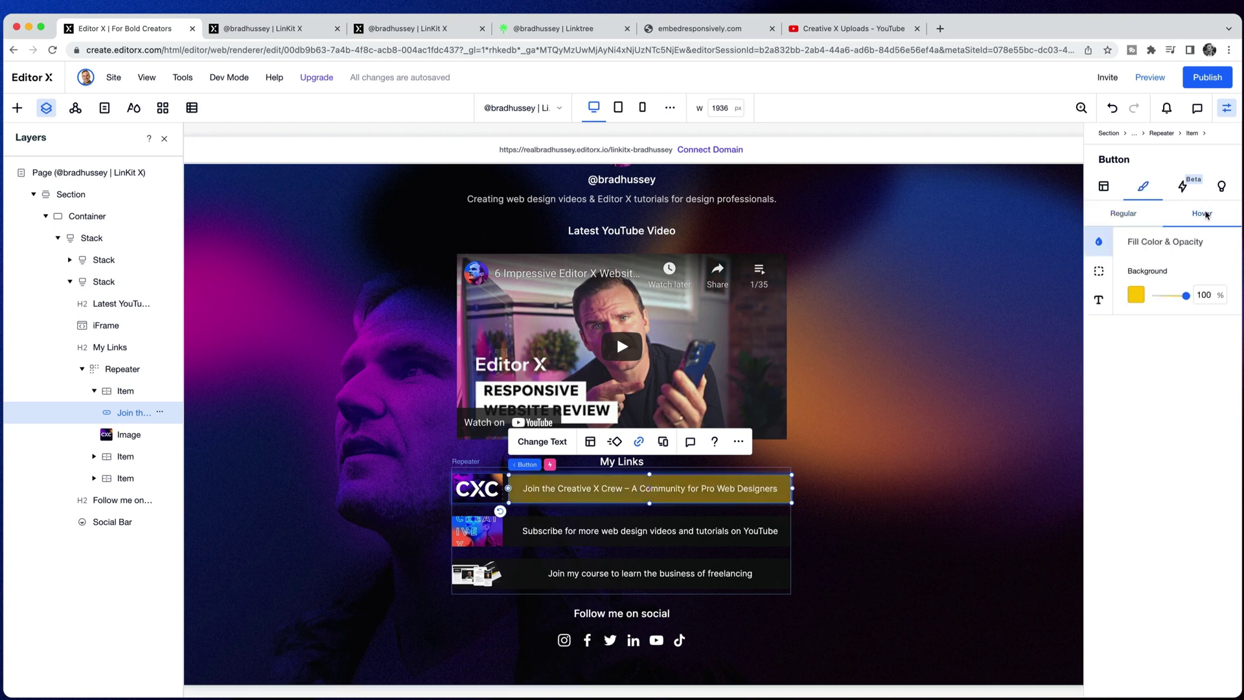
pyautogui.moveTo(1184, 296); pyautogui.dragTo(1153, 297)
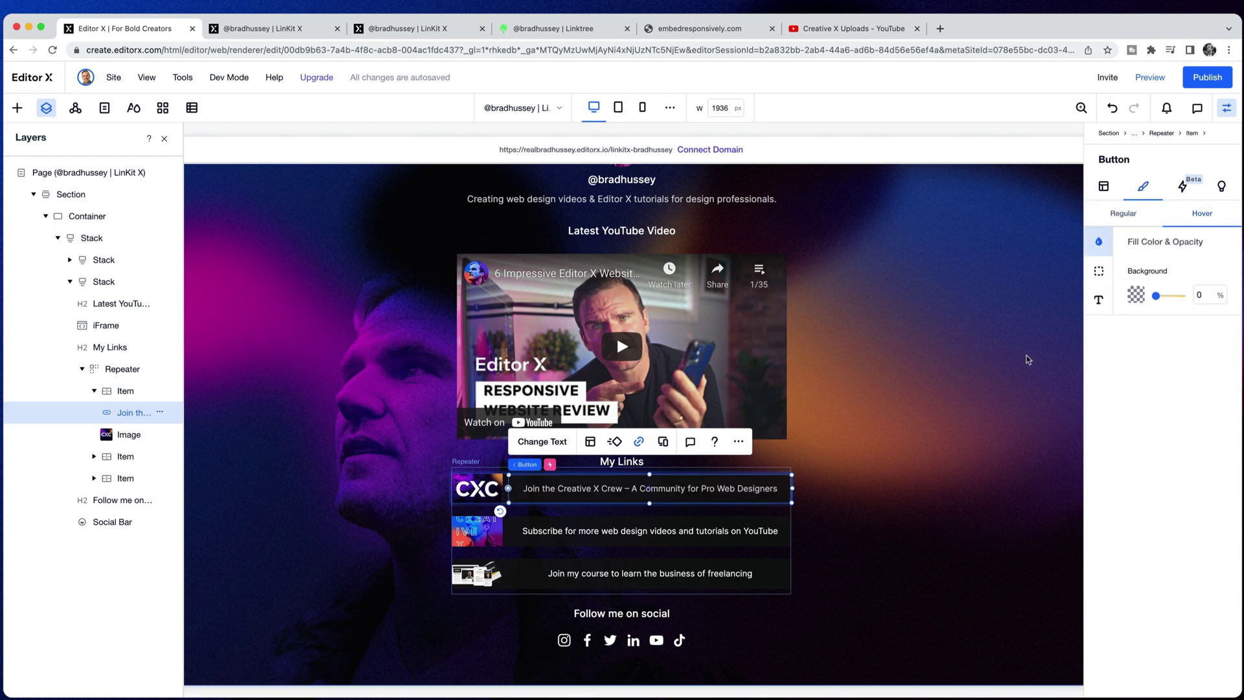
pyautogui.click(1099, 300)
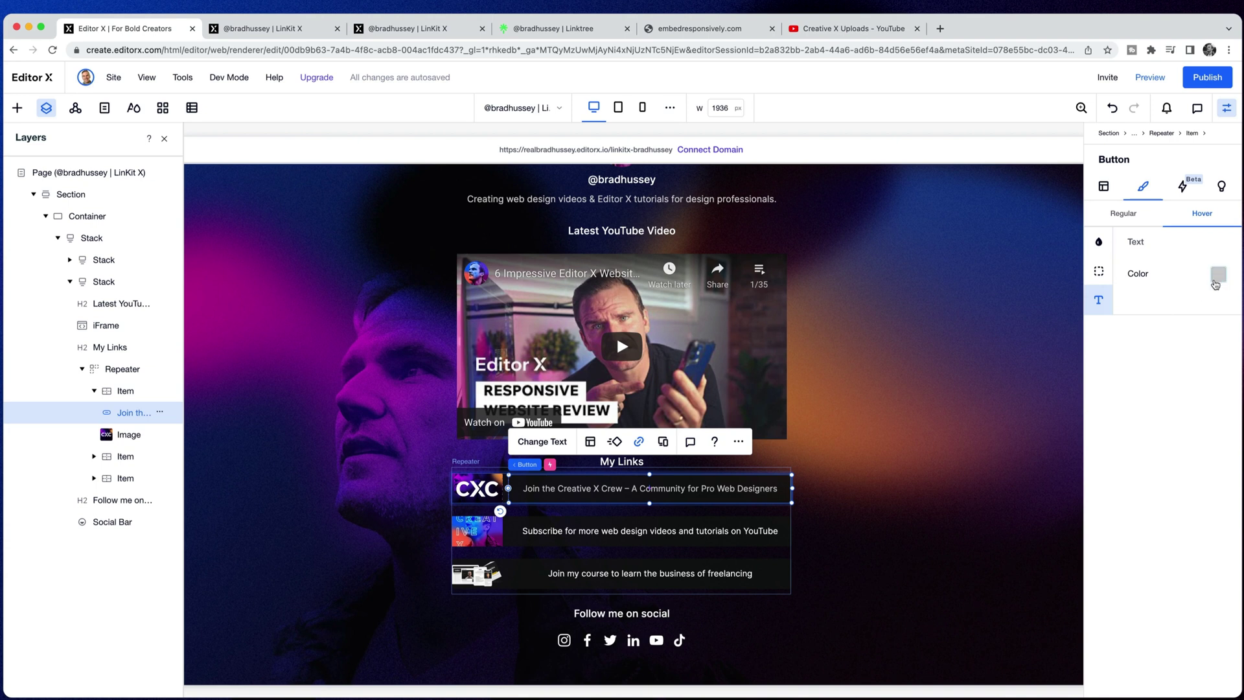
pyautogui.click(1218, 276)
pyautogui.click(1138, 466)
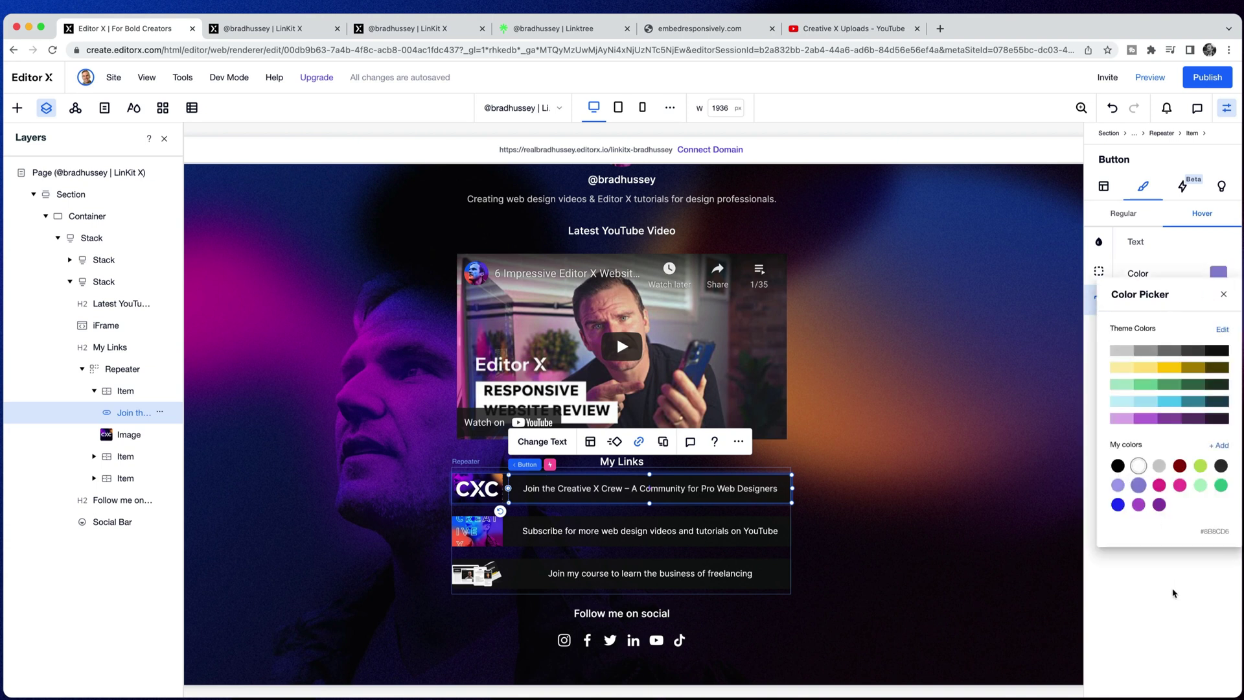
pyautogui.click(957, 540)
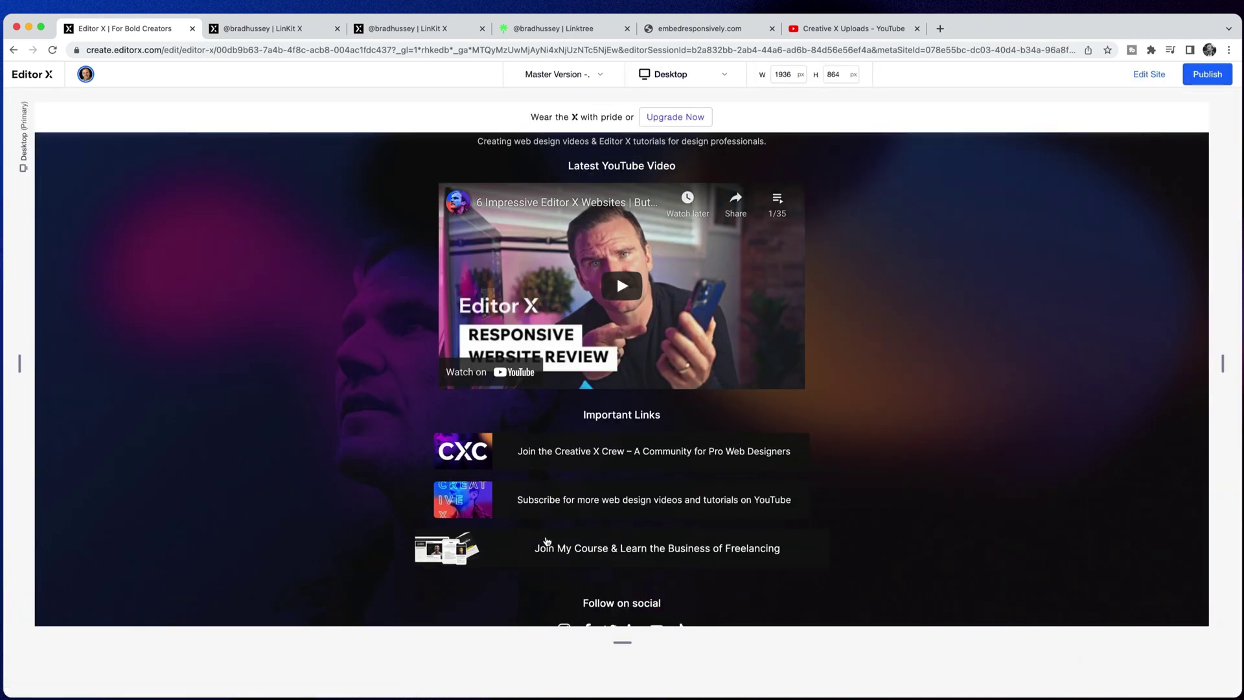
# Preview at mobile width, return to desktop, then select the live page's URL.
pyautogui.moveTo(1223, 363); pyautogui.dragTo(733, 365)
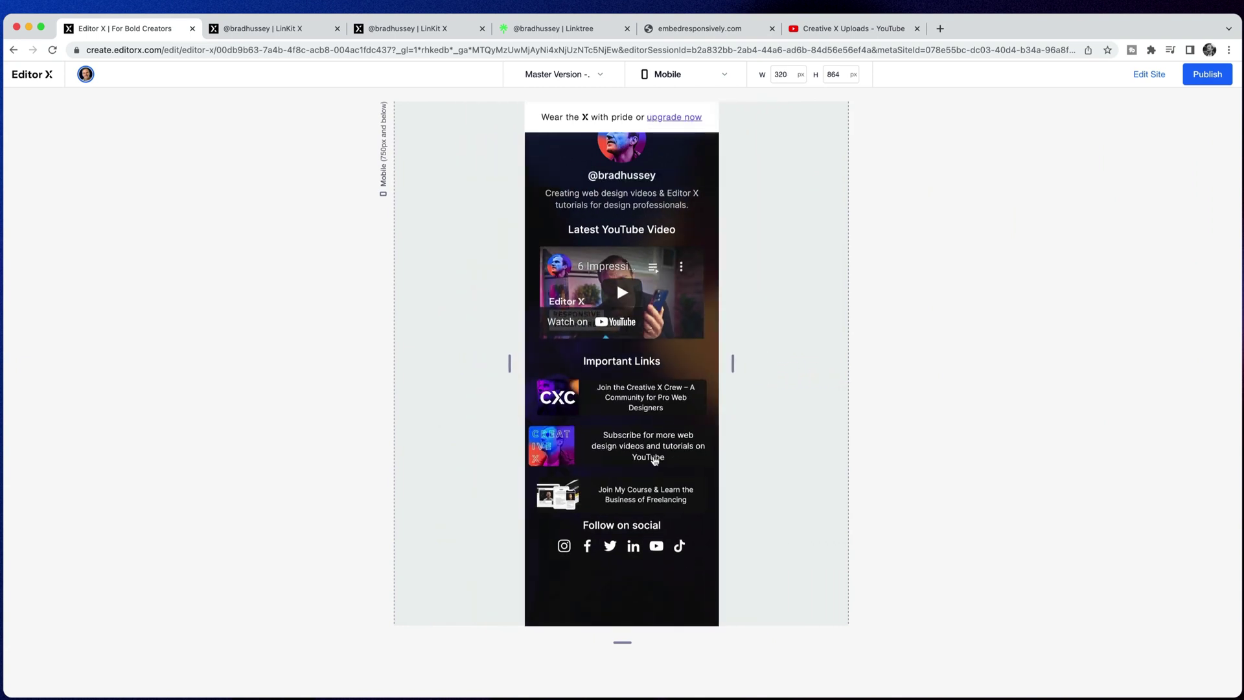
pyautogui.scroll(2, 653, 428)
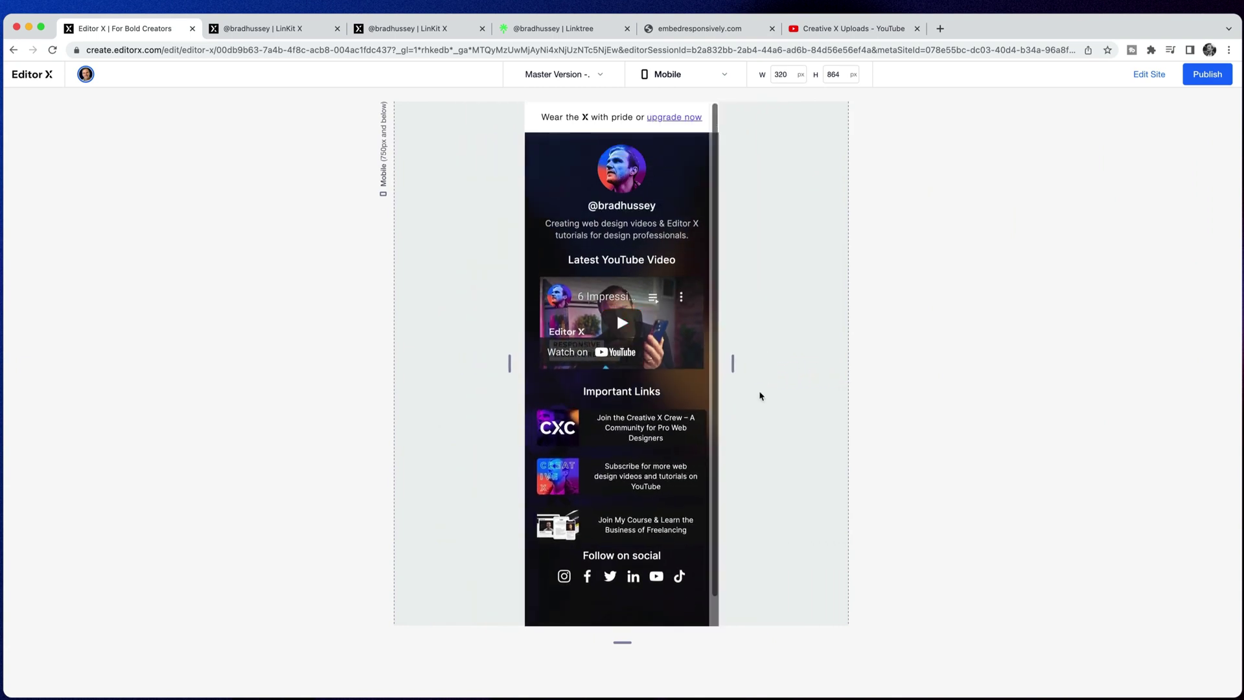
pyautogui.doubleClick(734, 364)
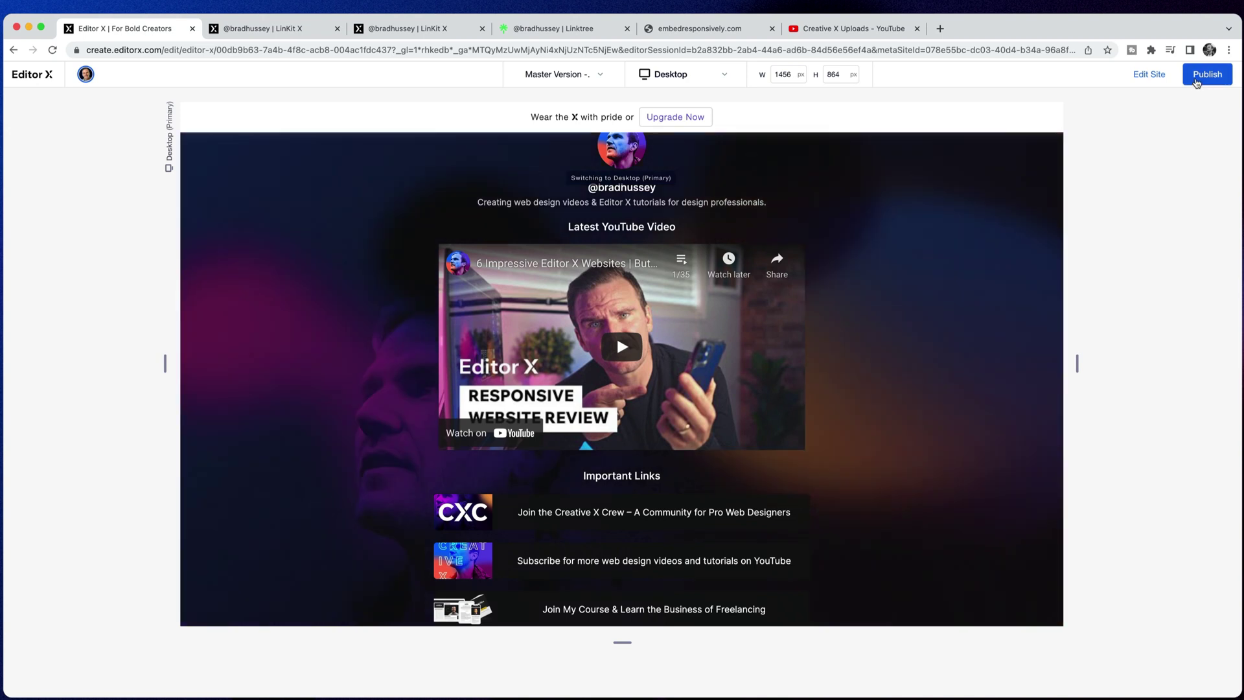
pyautogui.click(409, 27)
pyautogui.click(323, 50)
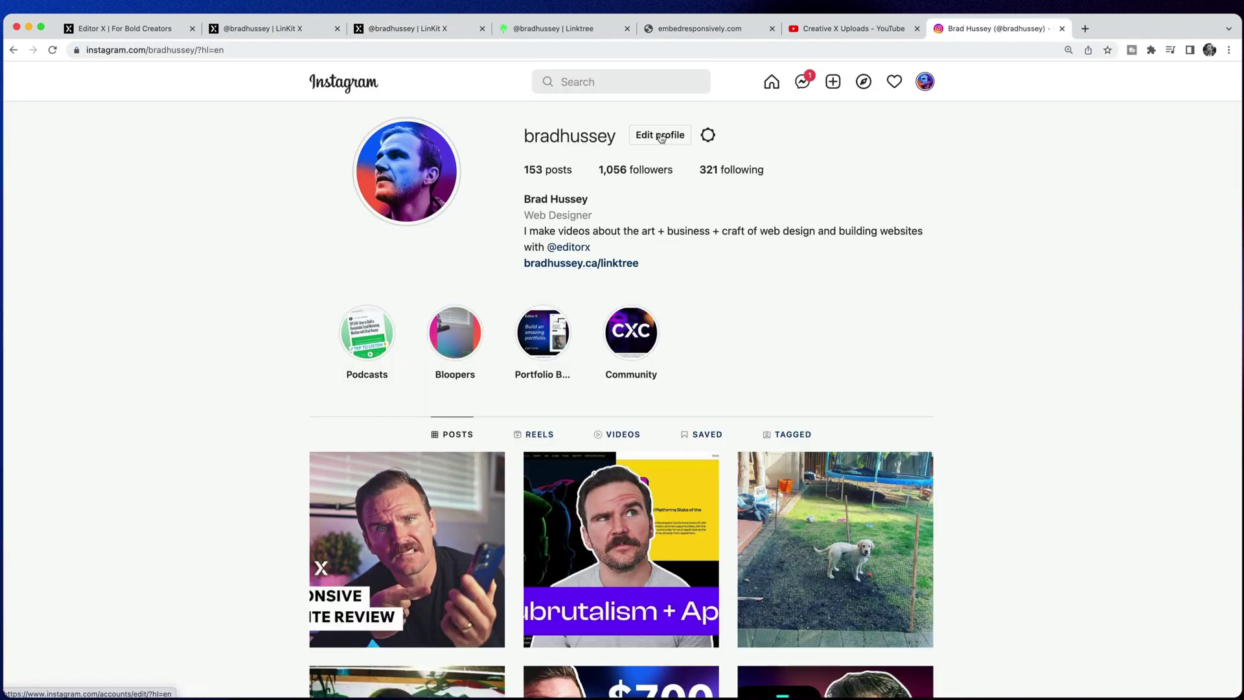
# Replace the Instagram Website field with the copied Editor X URL and submit.
pyautogui.click(660, 135)
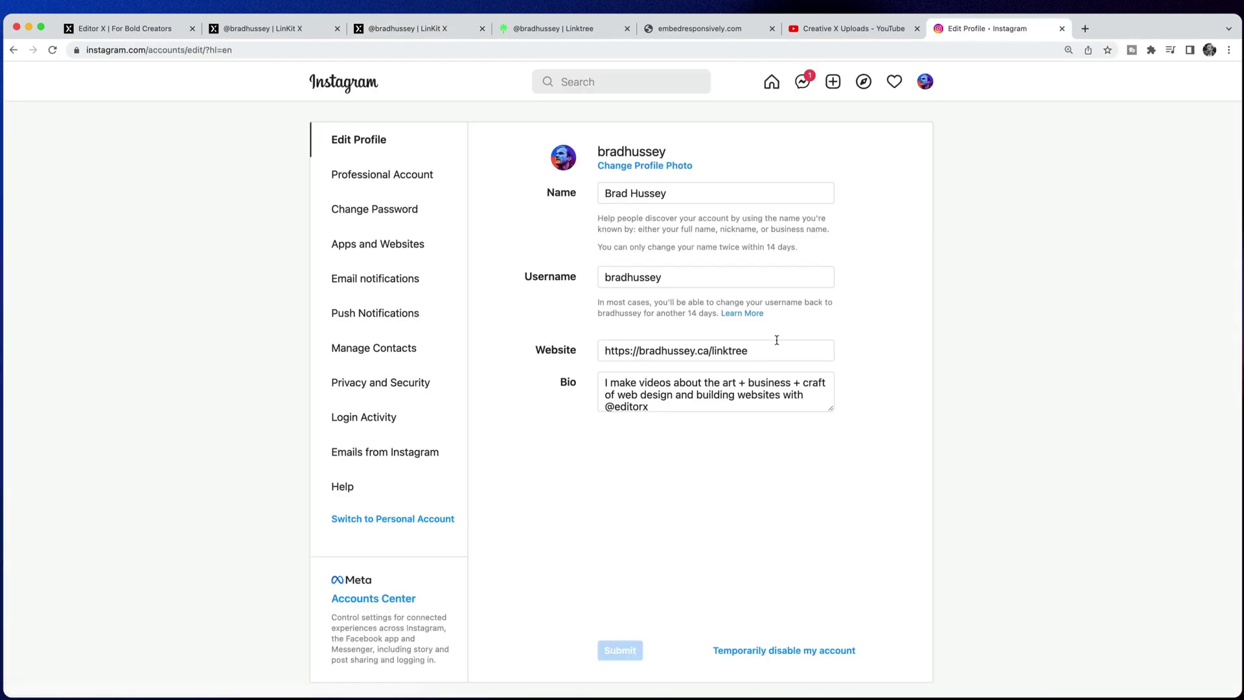
pyautogui.tripleClick(715, 350)
pyautogui.hotkey('ctrl', 'v')
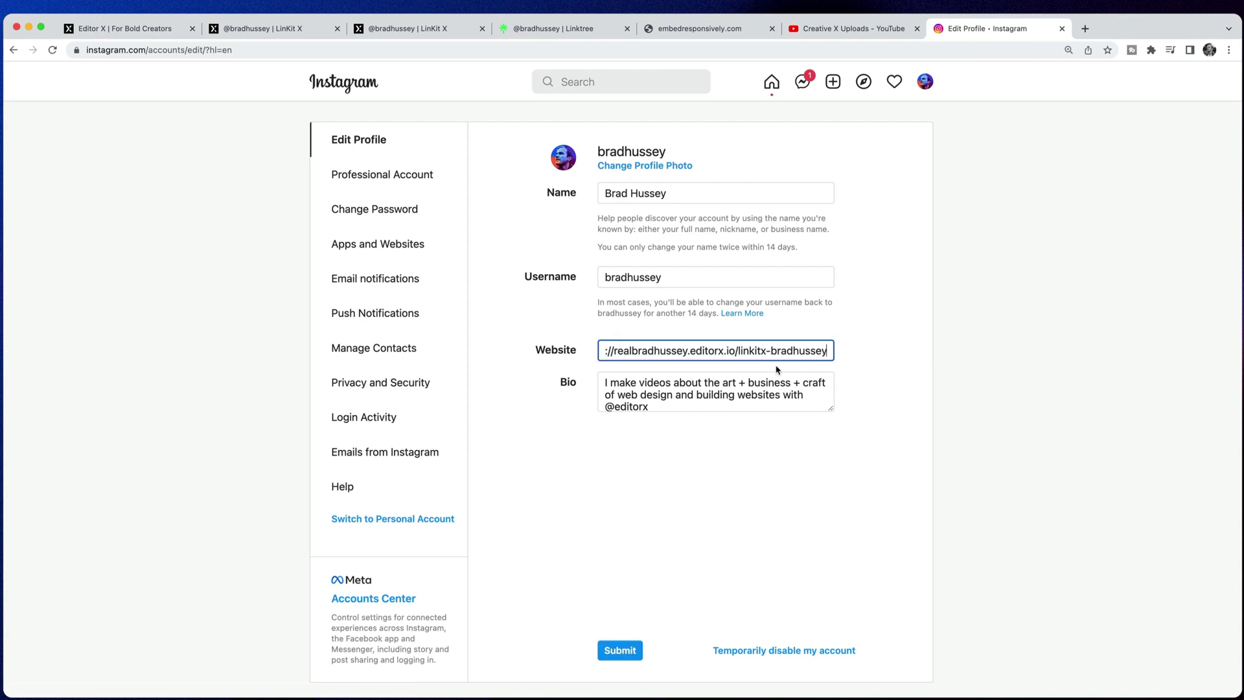
pyautogui.press('Up')
pyautogui.click(620, 650)
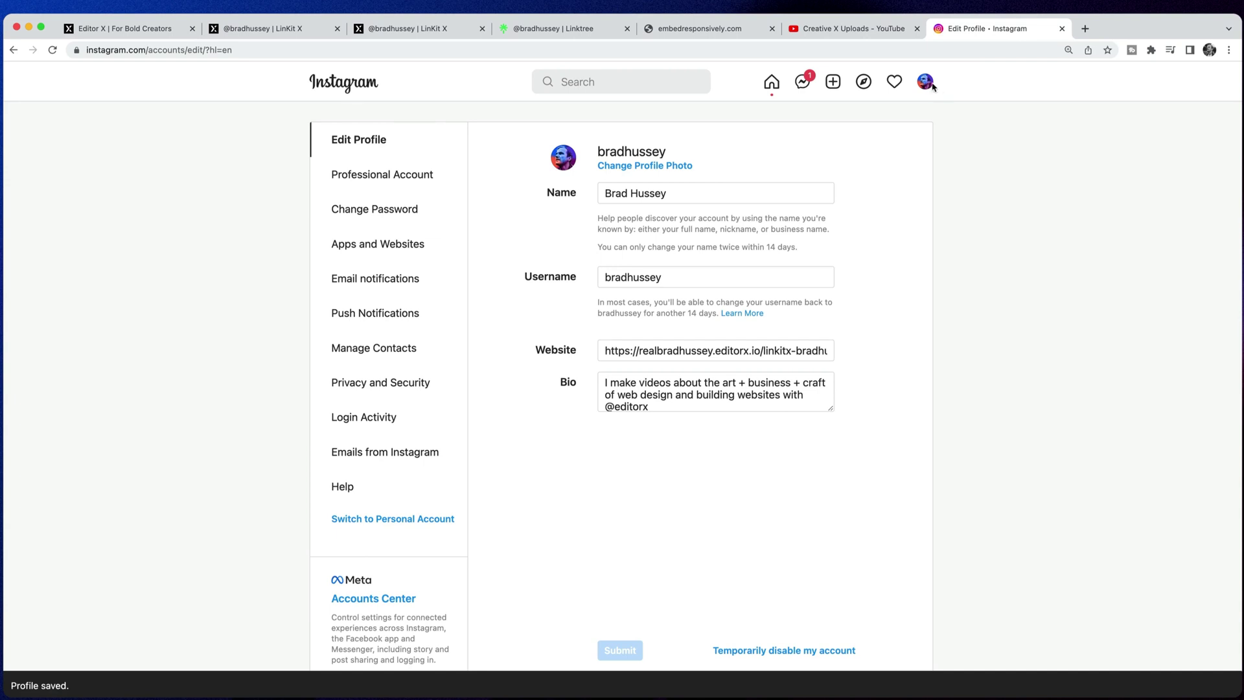